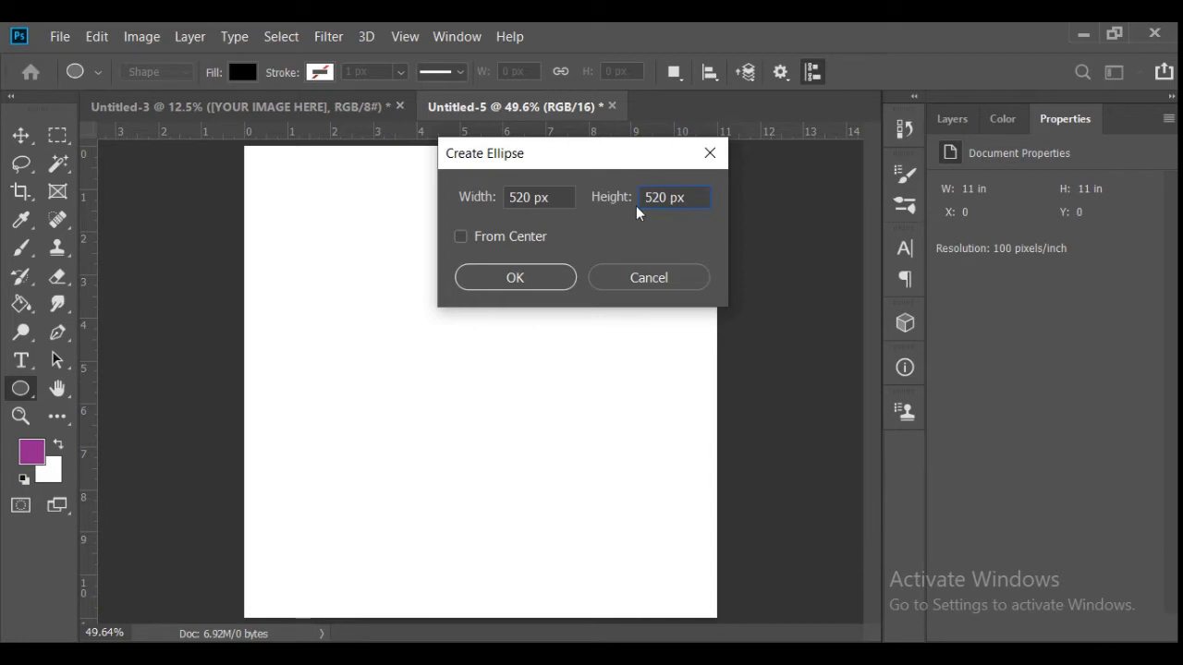
- Create a 520 × 520 px circle and move it to the centre of the canvas
{"action": "left_click", "coordinate": [546, 279]}
{"action": "key", "text": "v"}
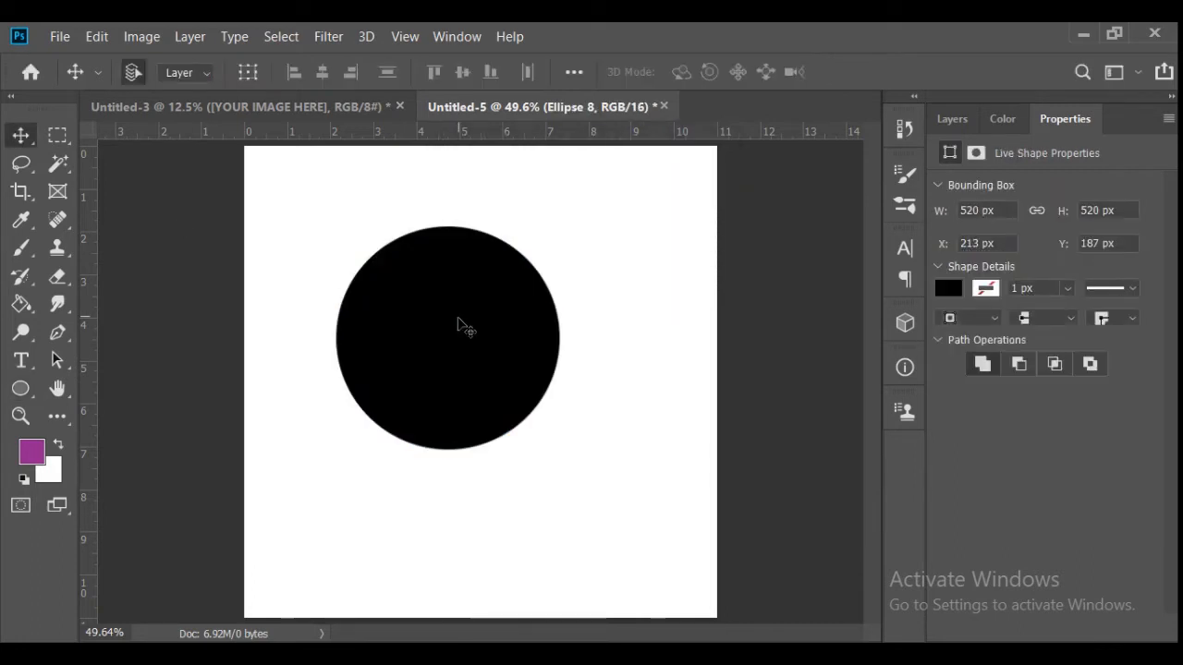
{"action": "left_click_drag", "start_coordinate": [458, 319], "coordinate": [492, 355]}
- Change the circle's fill to the purple foreground colour
{"action": "key", "text": "u"}
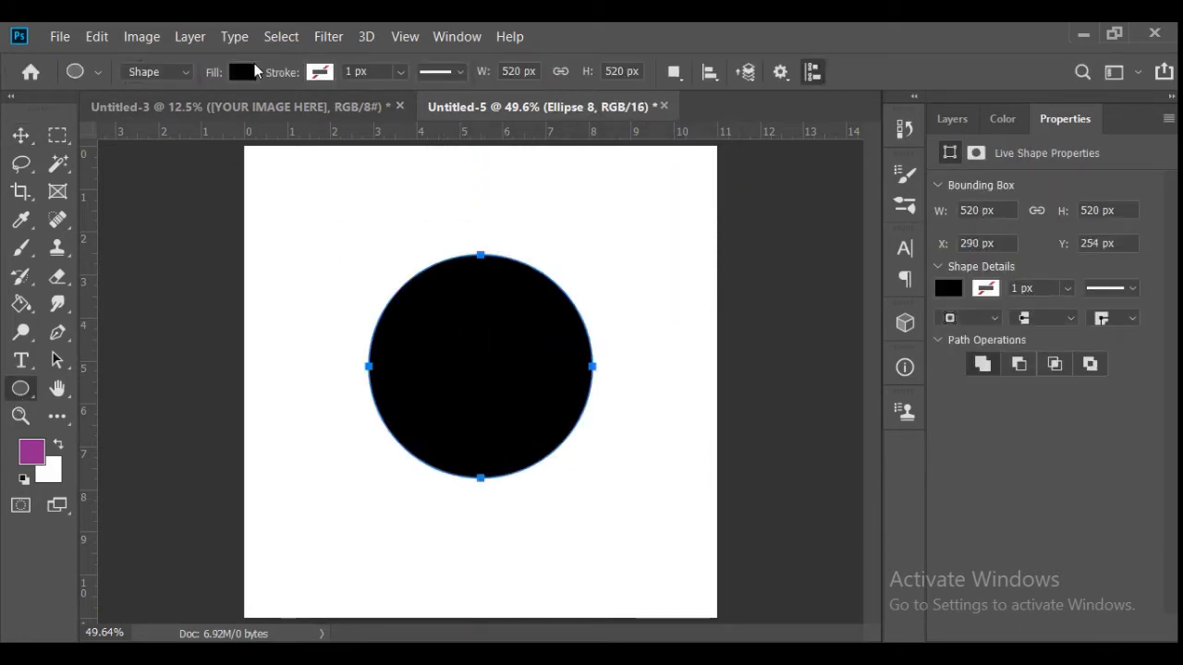
{"action": "left_click", "coordinate": [242, 71]}
{"action": "left_click", "coordinate": [141, 175]}
{"action": "key", "text": "v"}
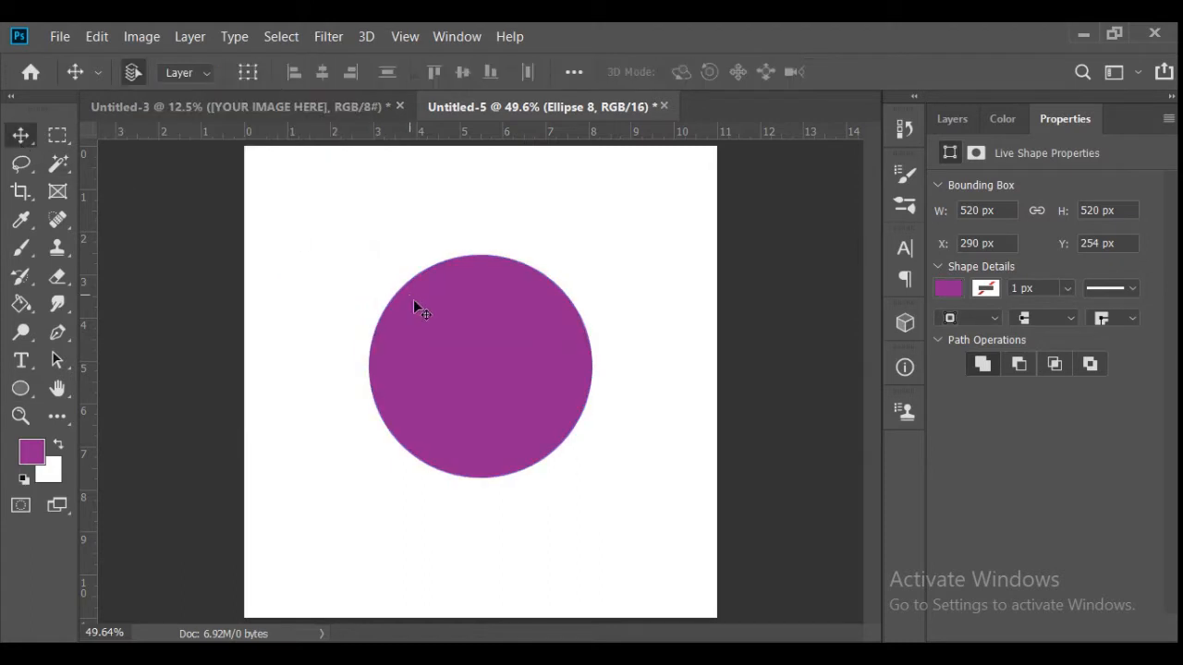
- Draw a circle about 108 px wide at the top of the purple circle and fill it red
{"action": "left_click", "coordinate": [19, 418]}
{"action": "left_click_drag", "start_coordinate": [381, 231], "coordinate": [451, 277]}
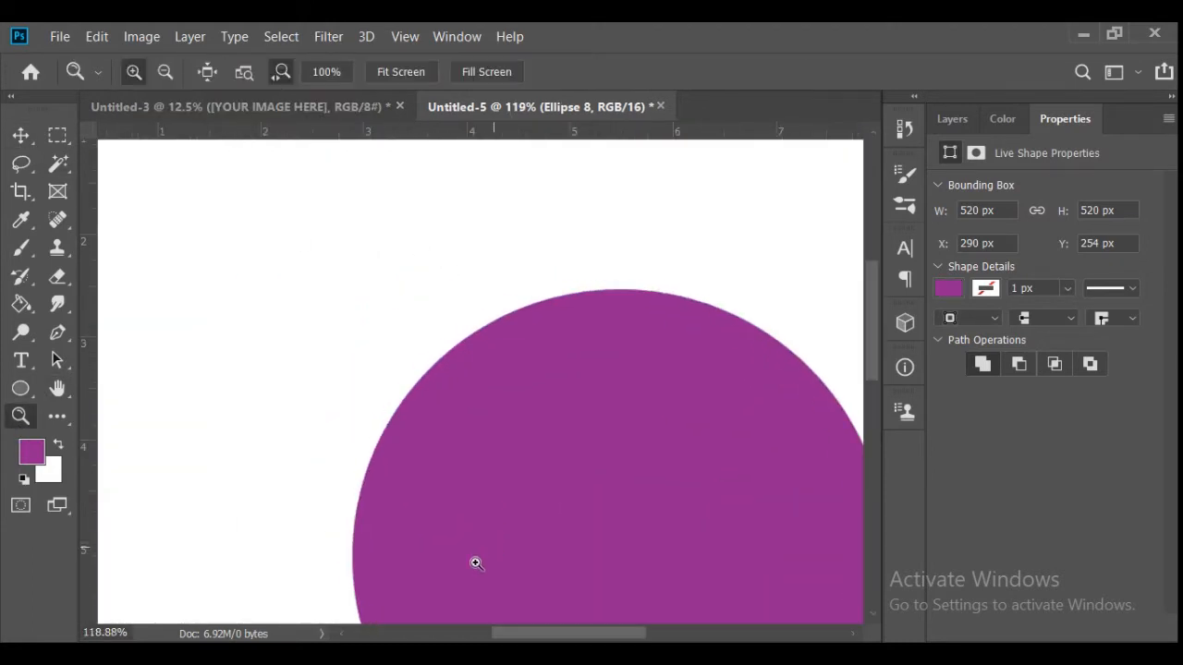
{"action": "left_click_drag", "start_coordinate": [566, 638], "coordinate": [588, 637]}
{"action": "left_click", "coordinate": [22, 388]}
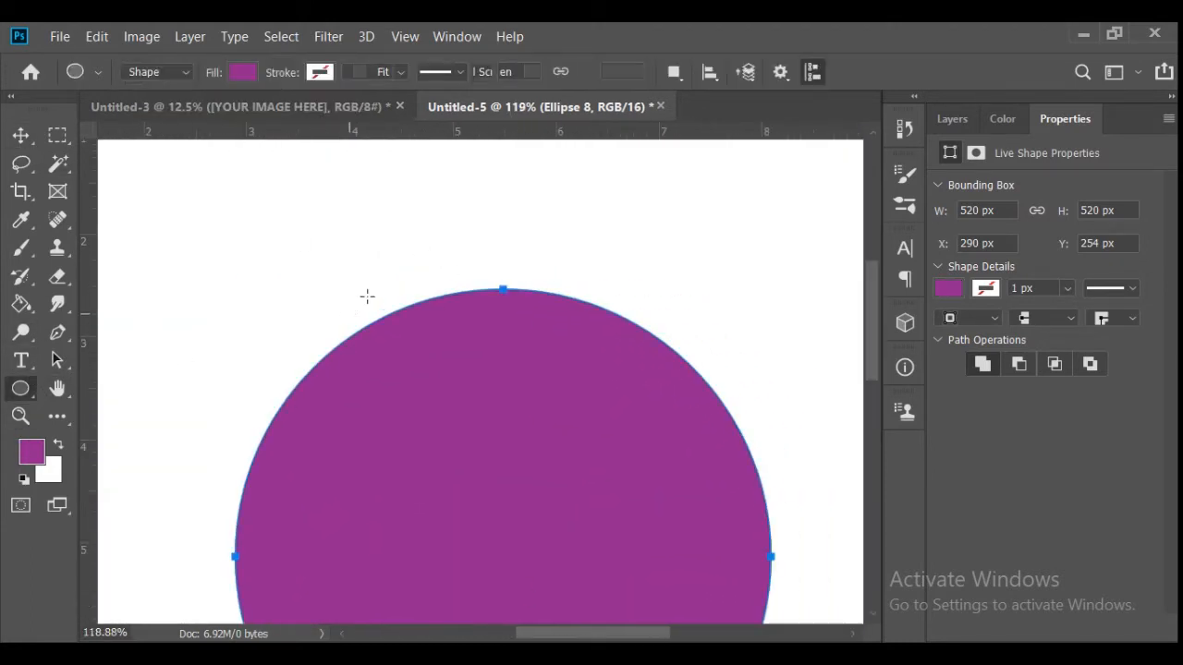
{"action": "left_click_drag", "start_coordinate": [469, 248], "coordinate": [554, 327]}
{"action": "left_click", "coordinate": [233, 76]}
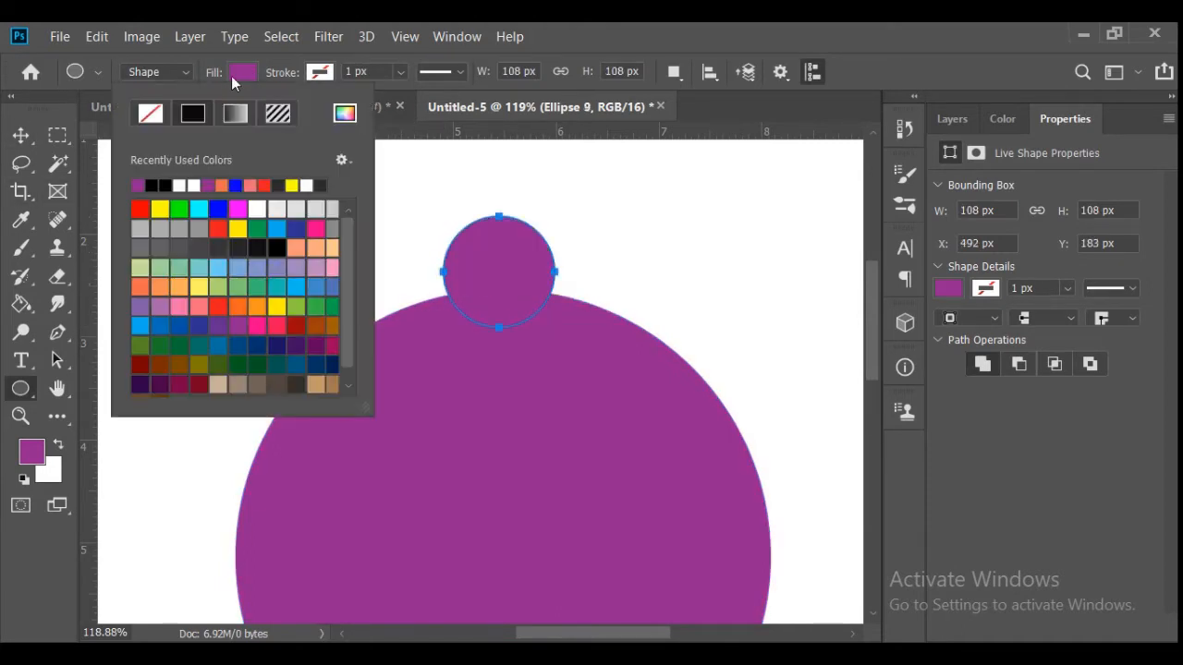
{"action": "left_click", "coordinate": [140, 208]}
- Move the red circle so that it straddles the upper edge of the large purple circle
{"action": "left_click", "coordinate": [21, 135]}
{"action": "left_click_drag", "start_coordinate": [474, 269], "coordinate": [463, 285]}
{"action": "key", "text": "Down"}
{"action": "key", "text": "Down"}
{"action": "key", "text": "Right"}
{"action": "key", "text": "Up"}
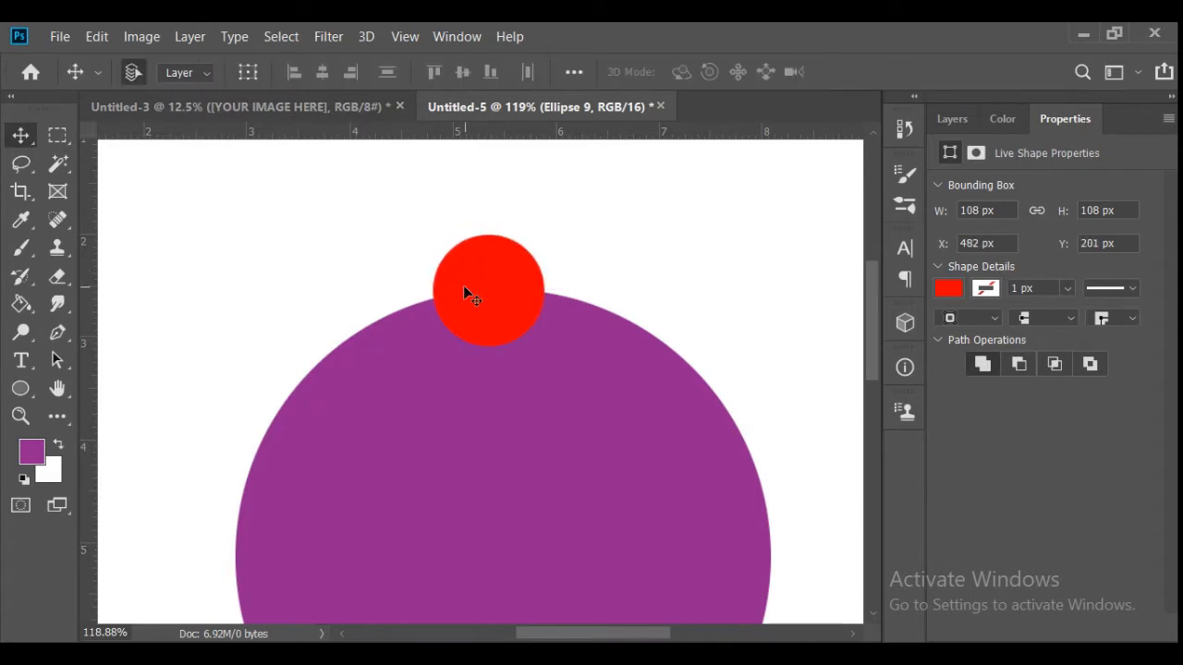
- Duplicate the red circle and place the copy directly left of it, touching it and overlapping the large circle's edge
{"action": "left_click_drag", "start_coordinate": [504, 298], "coordinate": [385, 305]}
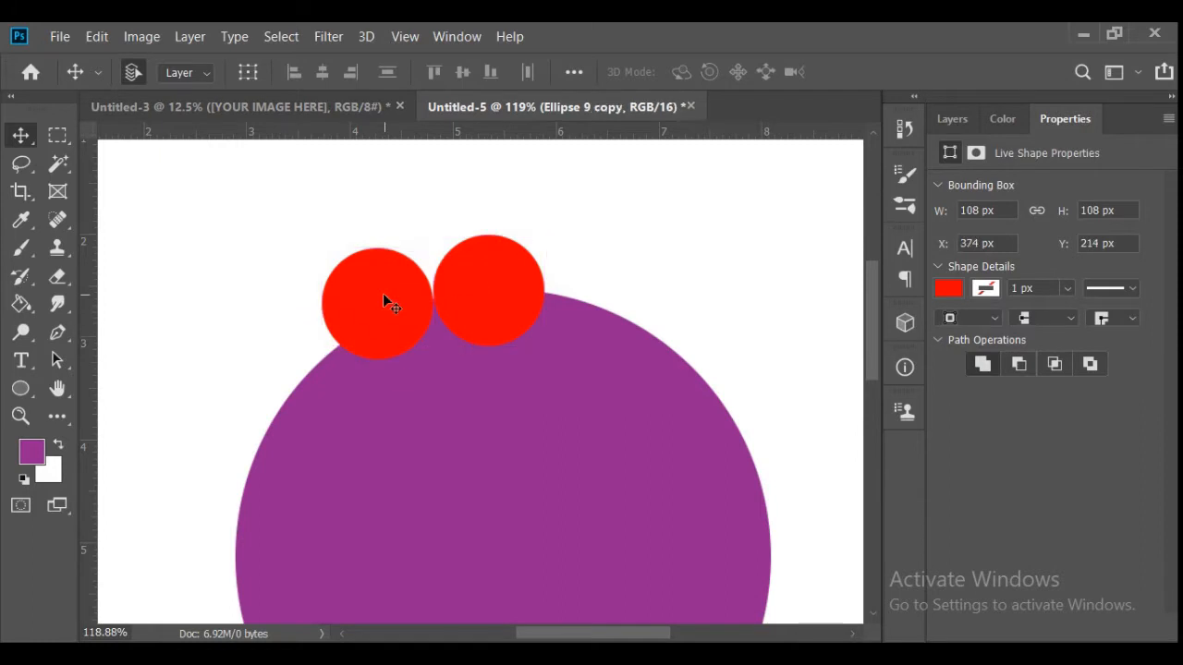
{"action": "key", "text": "Right"}
{"action": "key", "text": "Down"}
{"action": "key", "text": "Down"}
{"action": "key", "text": "Right"}
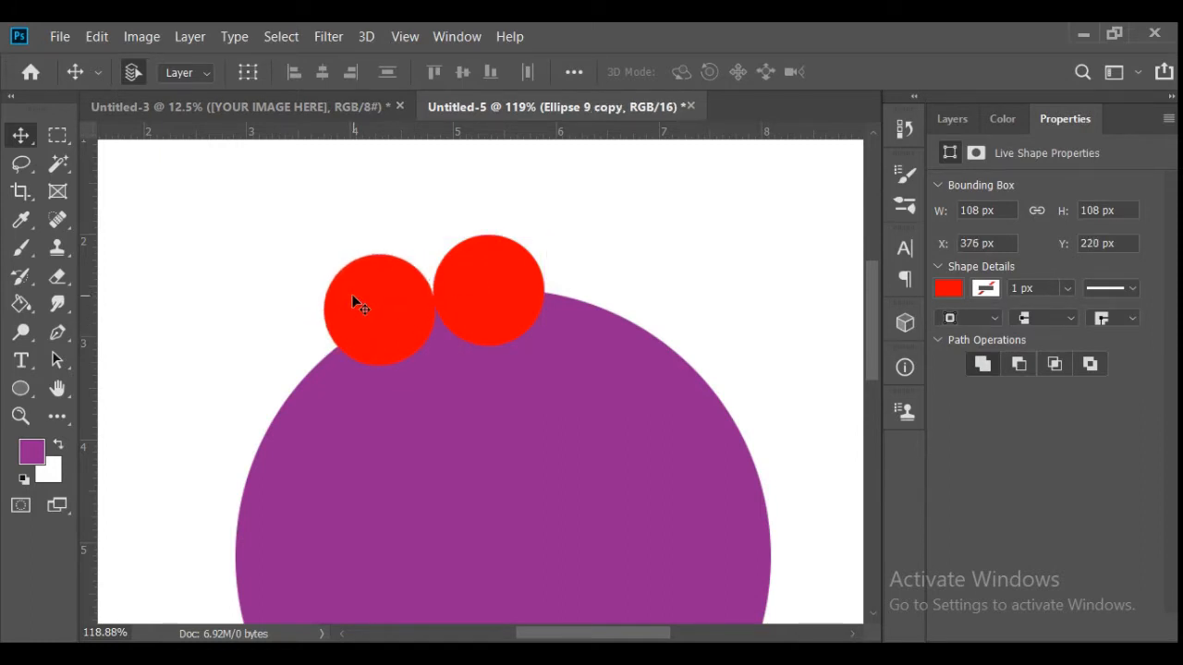
- Fill the copied red circle with white so that it cuts into the purple shape
{"action": "left_click", "coordinate": [21, 389]}
{"action": "left_click", "coordinate": [242, 71]}
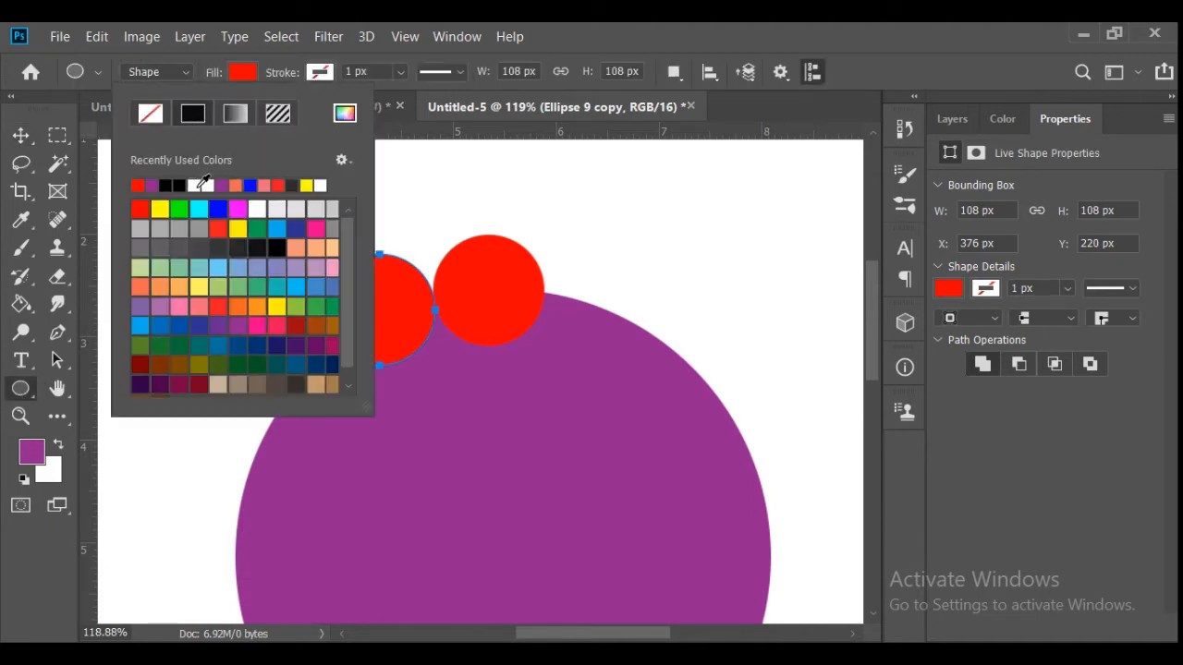
{"action": "left_click", "coordinate": [199, 186]}
{"action": "key", "text": "v"}
- Fill the remaining red circle with the same purple and nudge the white circle slightly down
{"action": "left_click", "coordinate": [516, 292]}
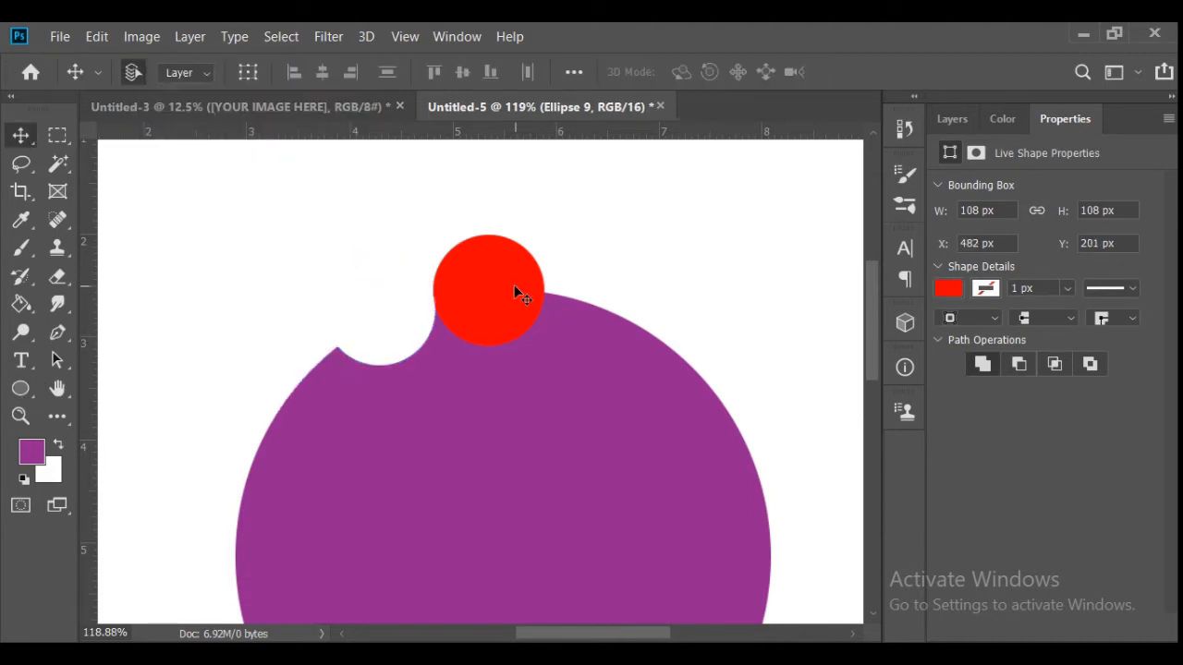
{"action": "left_click", "coordinate": [20, 388]}
{"action": "left_click", "coordinate": [242, 72]}
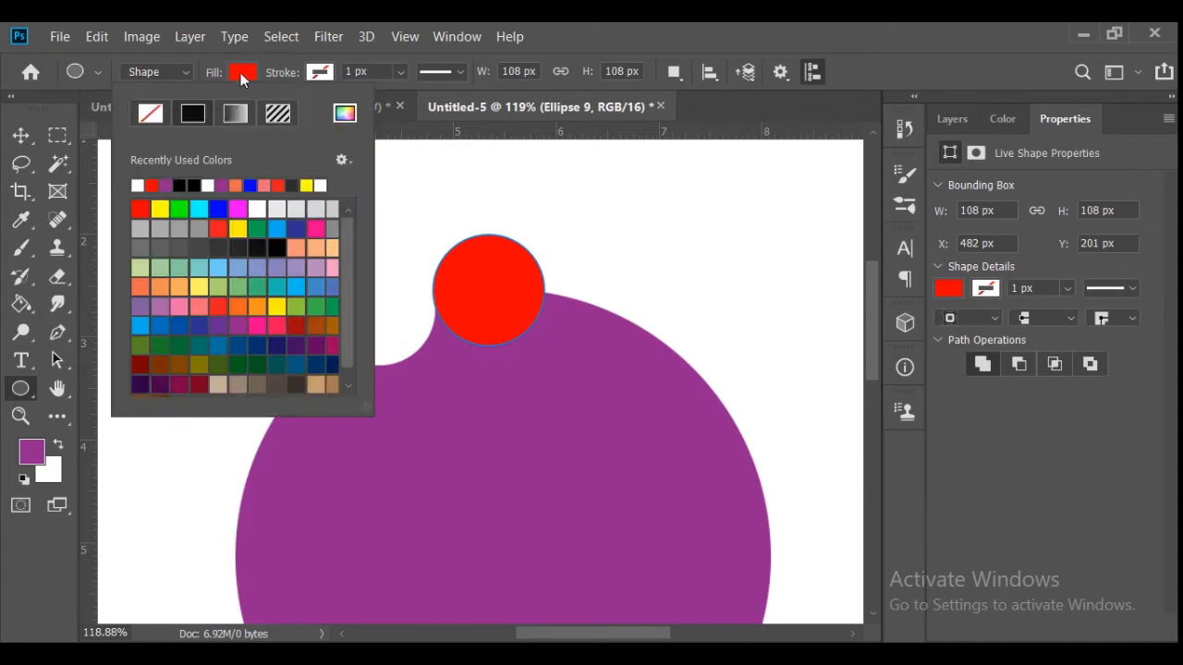
{"action": "left_click", "coordinate": [168, 184]}
{"action": "key", "text": "v"}
{"action": "left_click", "coordinate": [406, 329]}
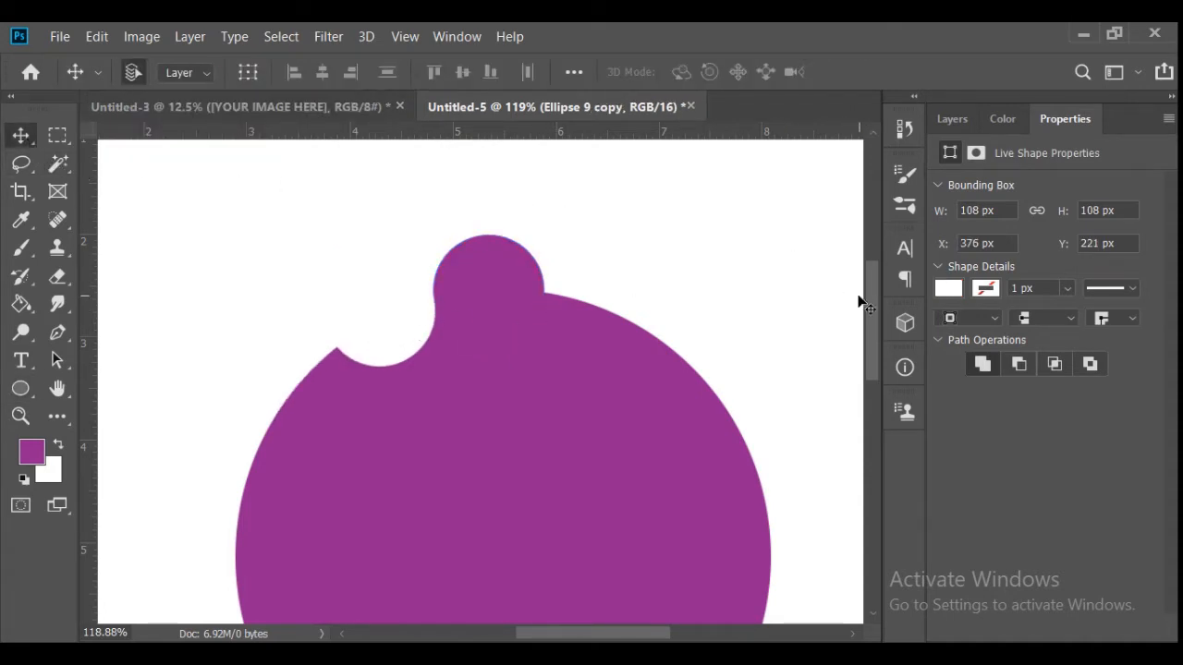
- Duplicate the small purple circle and place the copy left of the white cutout
{"action": "left_click_drag", "start_coordinate": [870, 312], "coordinate": [872, 328]}
{"action": "left_click_drag", "start_coordinate": [508, 202], "coordinate": [299, 261]}
{"action": "key", "text": "t"}
{"action": "key", "text": "v"}
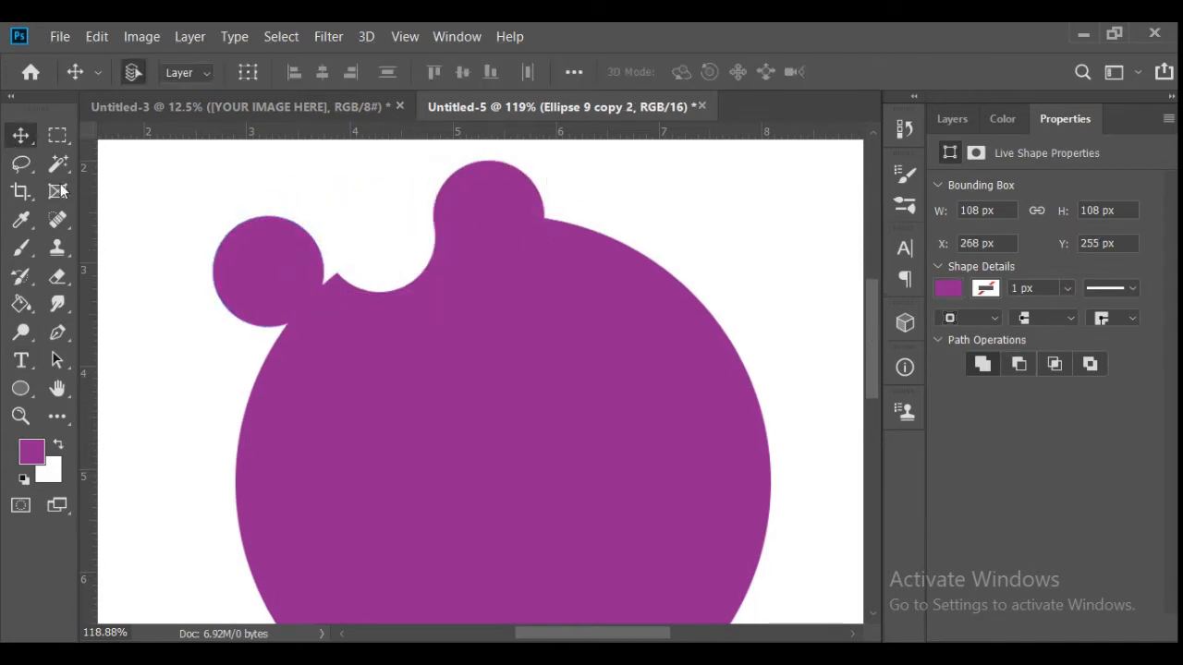
- Scale the copied purple circle down to about 82 px and move it against the white cutout
{"action": "key", "text": "ctrl+t"}
{"action": "left_click_drag", "start_coordinate": [214, 217], "coordinate": [238, 241]}
{"action": "left_click_drag", "start_coordinate": [278, 294], "coordinate": [295, 282]}
{"action": "left_click", "coordinate": [963, 72]}
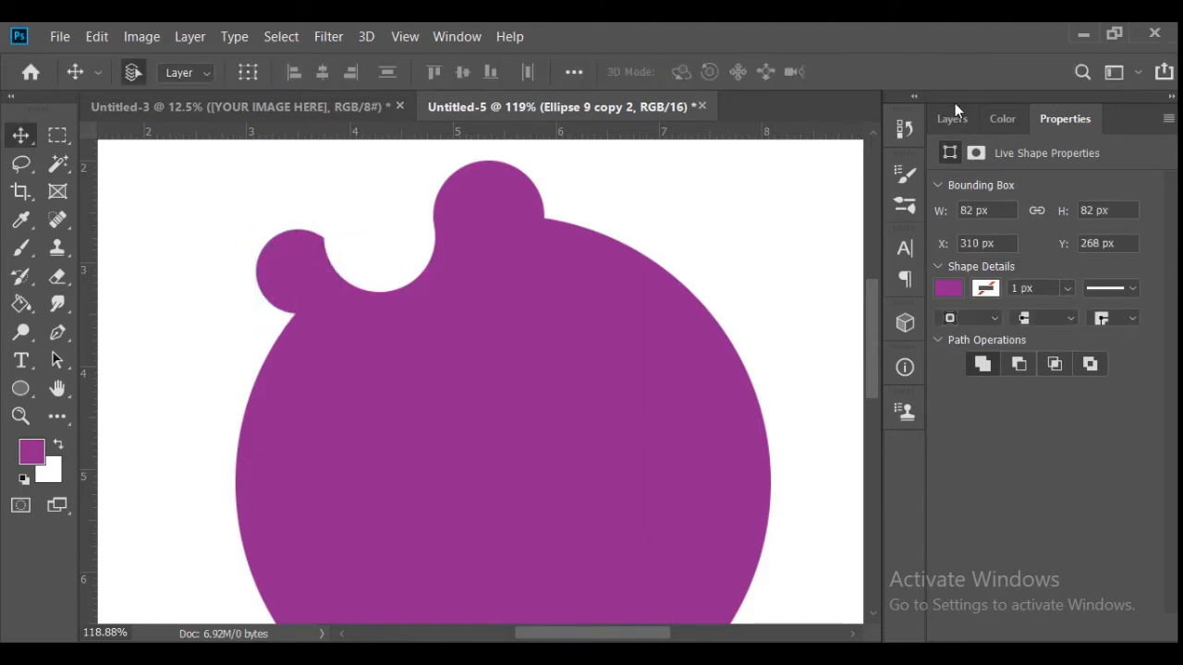
- Arrange the small purple circle above the white circle's layer and nudge it down and right to blend with the cutout
{"action": "left_click", "coordinate": [952, 118]}
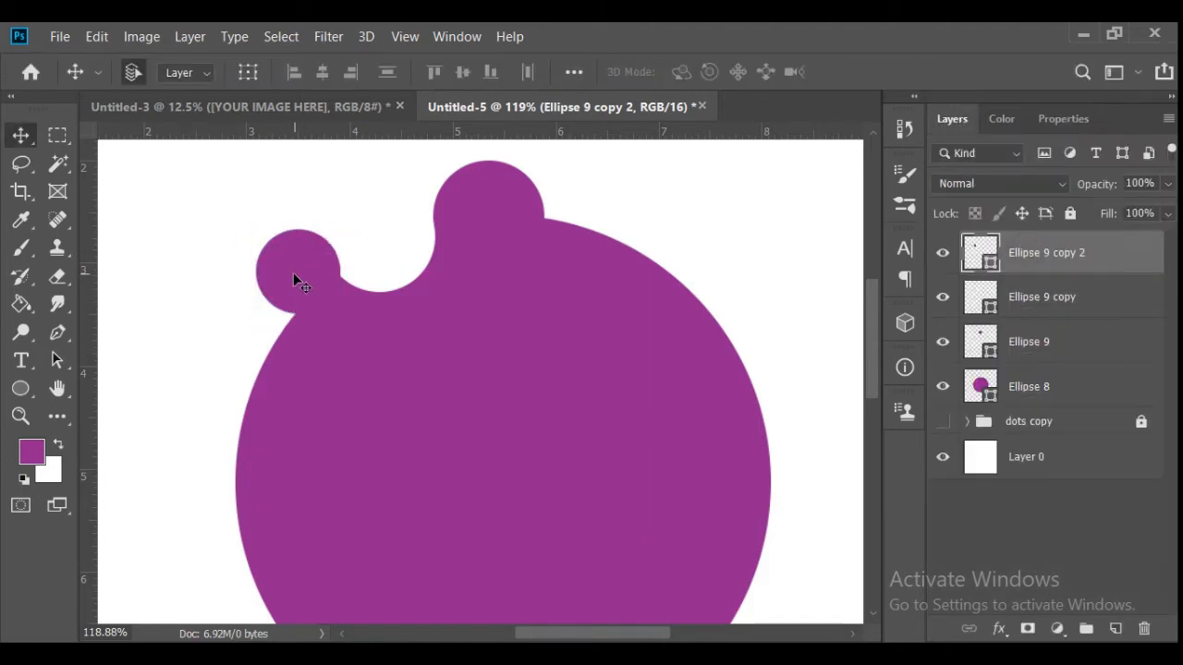
{"action": "key", "text": "Down"}
{"action": "key", "text": "Down"}
{"action": "key", "text": "Down"}
{"action": "key", "text": "Down"}
{"action": "key", "text": "Down"}
{"action": "key", "text": "Down"}
{"action": "key", "text": "Down"}
{"action": "key", "text": "Down"}
{"action": "key", "text": "Down"}
{"action": "key", "text": "Down"}
{"action": "key", "text": "Down"}
{"action": "key", "text": "Down"}
{"action": "key", "text": "Down"}
{"action": "key", "text": "Down"}
{"action": "key", "text": "Down"}
{"action": "key", "text": "Down"}
{"action": "key", "text": "Right"}
{"action": "key", "text": "Right"}
{"action": "key", "text": "Right"}
{"action": "key", "text": "Right"}
{"action": "key", "text": "Down"}
{"action": "key", "text": "Down"}
{"action": "key", "text": "Down"}
{"action": "key", "text": "Down"}
{"action": "key", "text": "Down"}
{"action": "key", "text": "Down"}
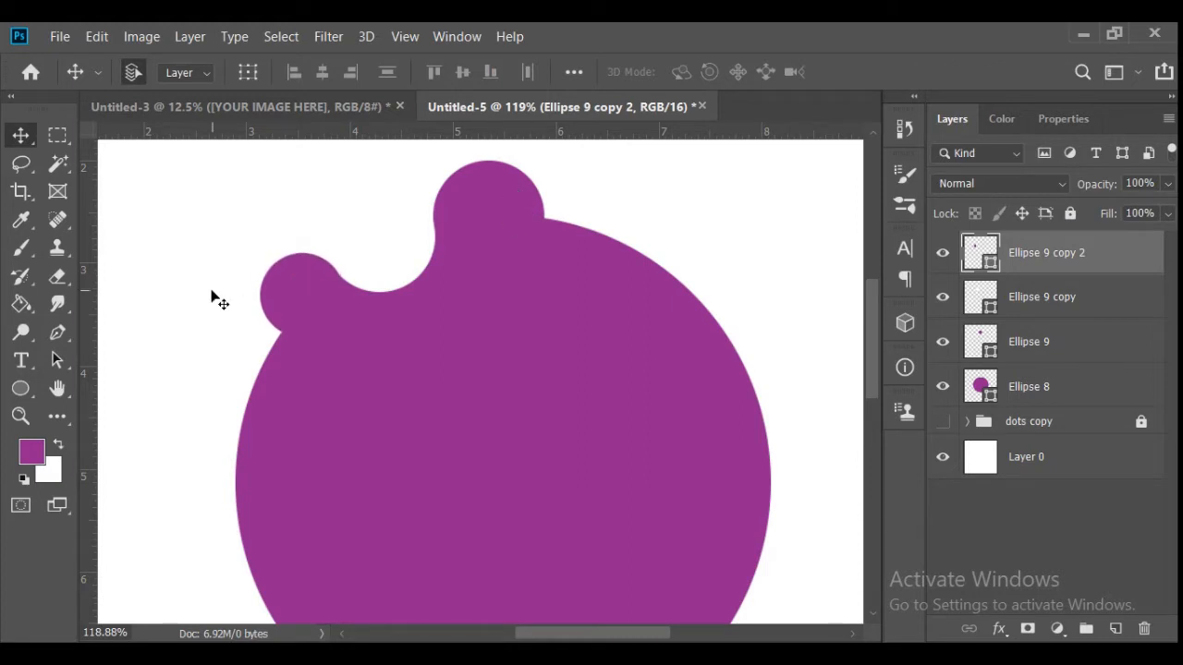
- Enlarge the small purple circle left of the cutout to about 115%
{"action": "key", "text": "ctrl+t"}
{"action": "mouse_move", "coordinate": [260, 254]}
{"action": "left_mouse_down"}
{"action": "mouse_move", "coordinate": [232, 251]}
{"action": "mouse_move", "coordinate": [260, 253]}
{"action": "mouse_move", "coordinate": [244, 246]}
{"action": "left_mouse_up"}
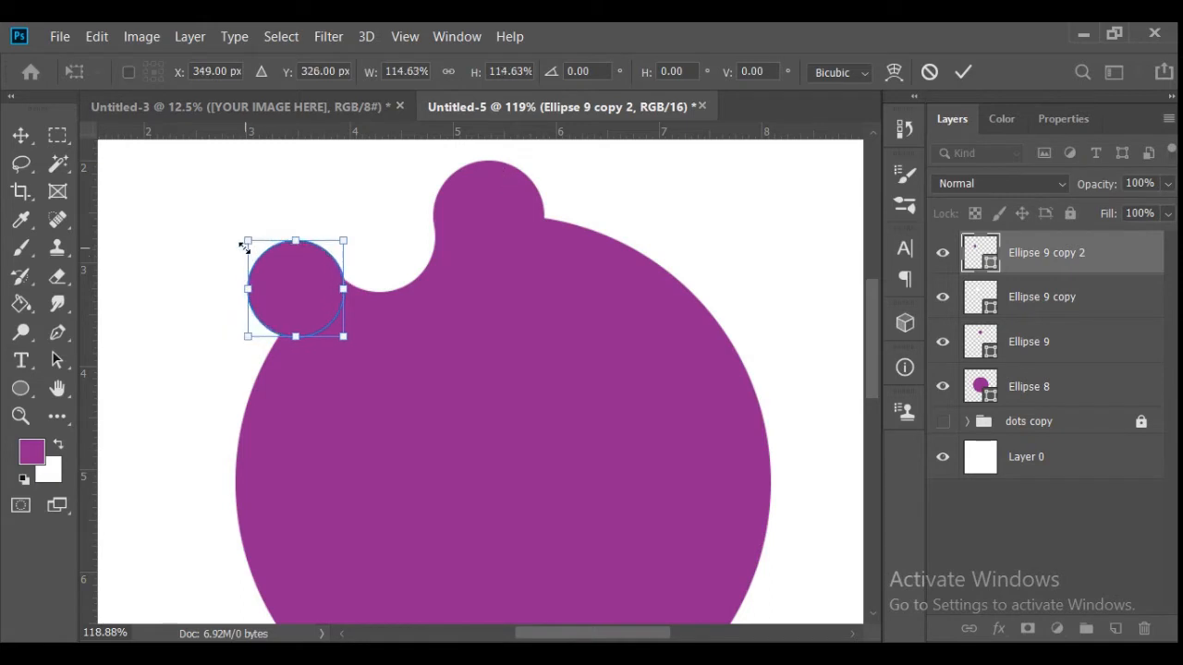
{"action": "left_click", "coordinate": [963, 77]}
- Nudge the enlarged purple circle down and right until its edge flows smoothly into the white cutout
{"action": "key", "text": "Down"}
{"action": "key", "text": "Down"}
{"action": "key", "text": "Down"}
{"action": "key", "text": "Down"}
{"action": "key", "text": "Right"}
{"action": "key", "text": "Right"}
{"action": "key", "text": "Right"}
{"action": "key", "text": "Right"}
{"action": "key", "text": "Right"}
{"action": "key", "text": "Right"}
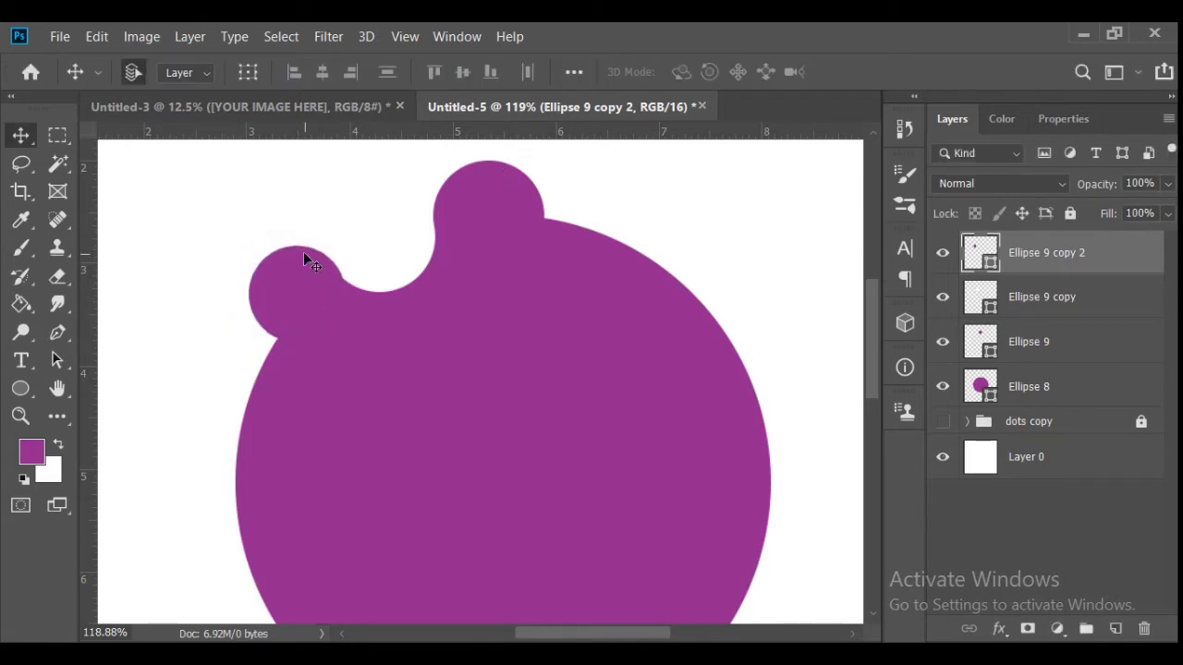
{"action": "key", "text": "Down"}
{"action": "key", "text": "Down"}
{"action": "key", "text": "Down"}
{"action": "key", "text": "Down"}
{"action": "key", "text": "Down"}
{"action": "key", "text": "Down"}
{"action": "key", "text": "Down"}
{"action": "key", "text": "Down"}
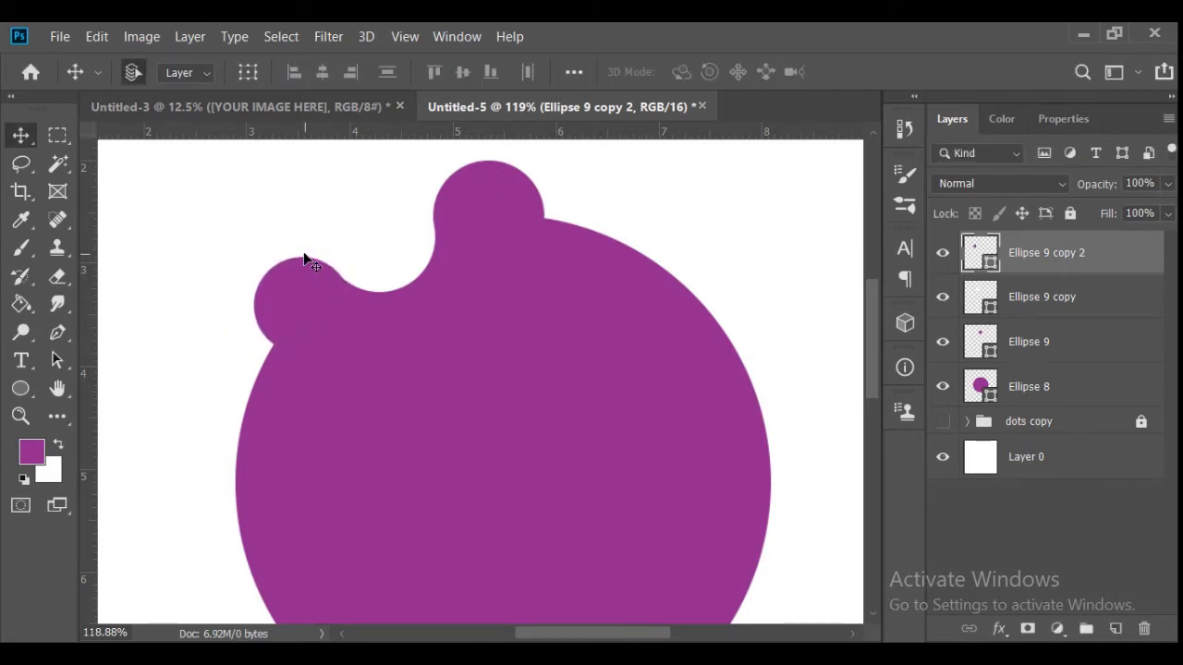
- Copy the white circle below the left lobe, and copy the top purple circle below that new cutout
{"action": "left_click_drag", "start_coordinate": [412, 259], "coordinate": [264, 397]}
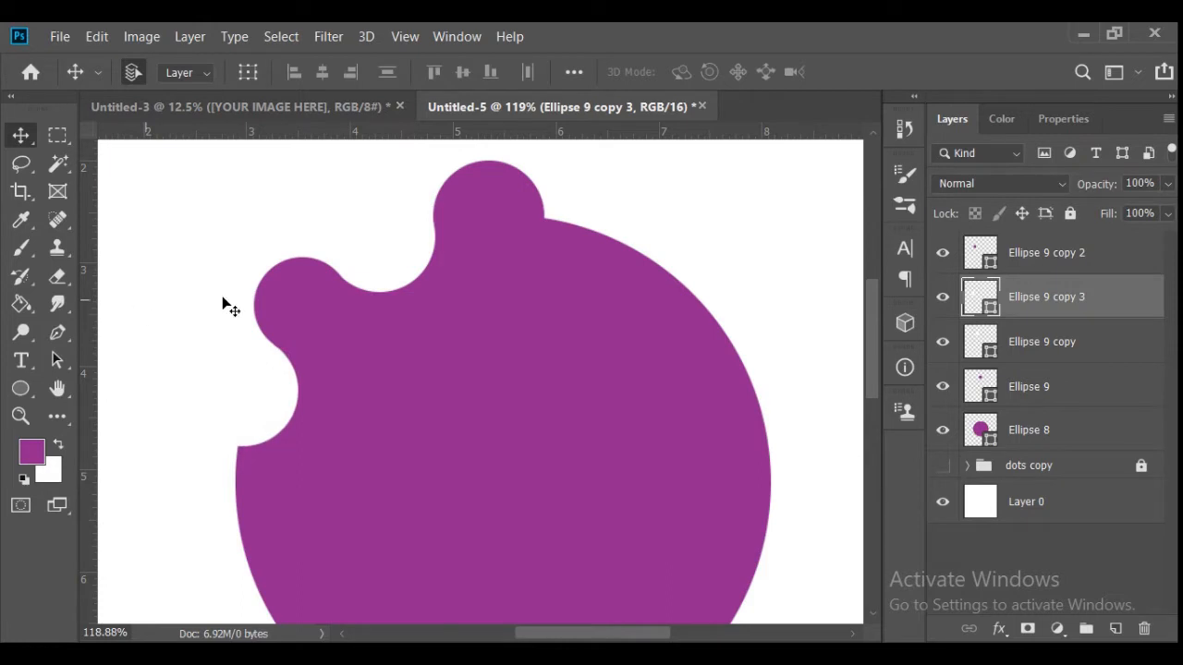
{"action": "left_click_drag", "start_coordinate": [499, 186], "coordinate": [245, 478]}
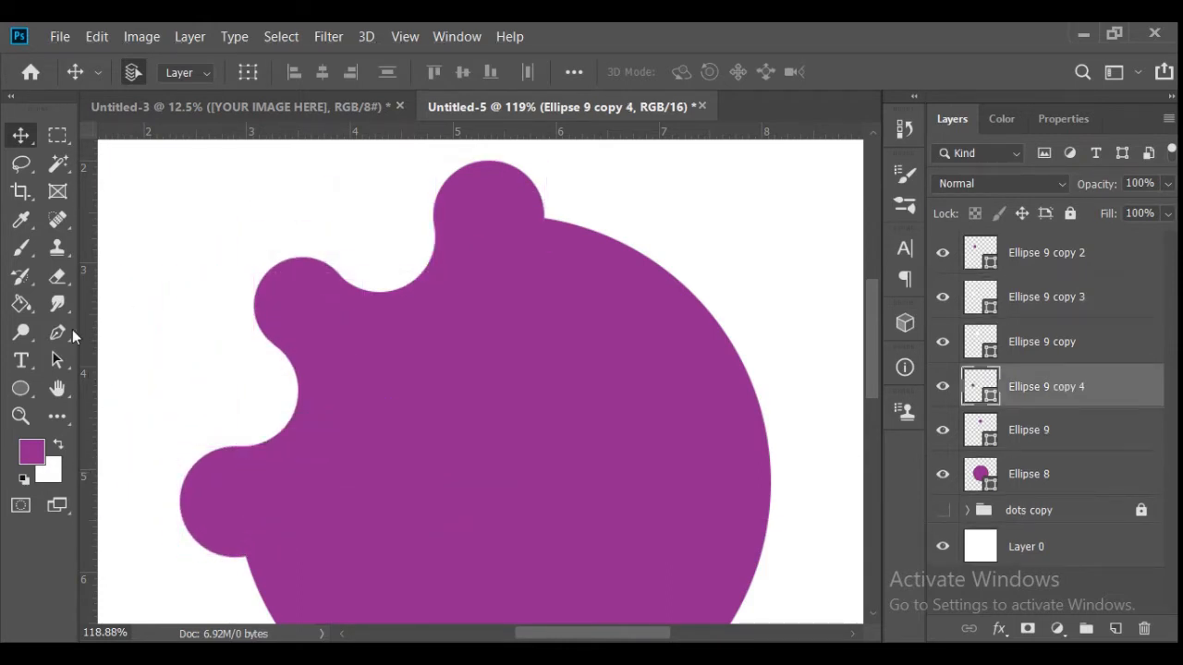
- Duplicate the top purple circle and place the copy to its right, touching both the lobe and the large circle
{"action": "left_click_drag", "start_coordinate": [481, 202], "coordinate": [586, 169]}
{"action": "key", "text": "Down"}
{"action": "key", "text": "Down"}
{"action": "key", "text": "Left"}
{"action": "key", "text": "Left"}
{"action": "key", "text": "Left"}
{"action": "key", "text": "Left"}
{"action": "key", "text": "Left"}
{"action": "key", "text": "Left"}
{"action": "key", "text": "Left"}
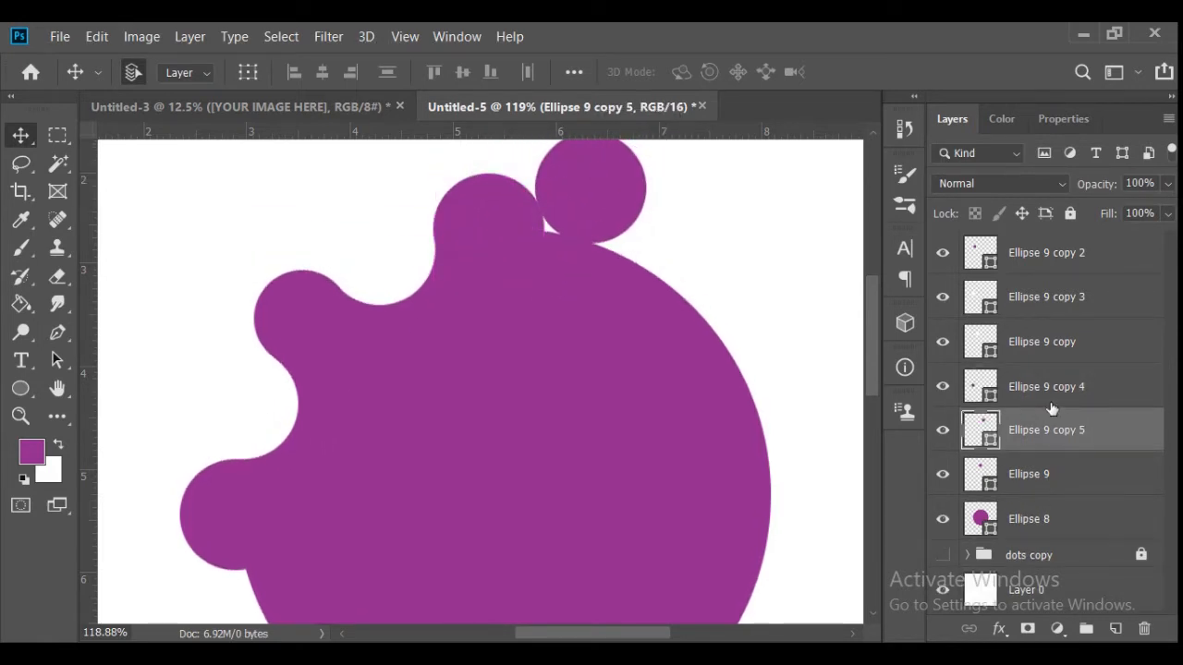
- Add a new layer above Ellipse 9 and brush purple over the gap between the top lobe and its right copy
{"action": "left_click", "coordinate": [1054, 474]}
{"action": "left_click", "coordinate": [1115, 629]}
{"action": "left_click", "coordinate": [20, 247]}
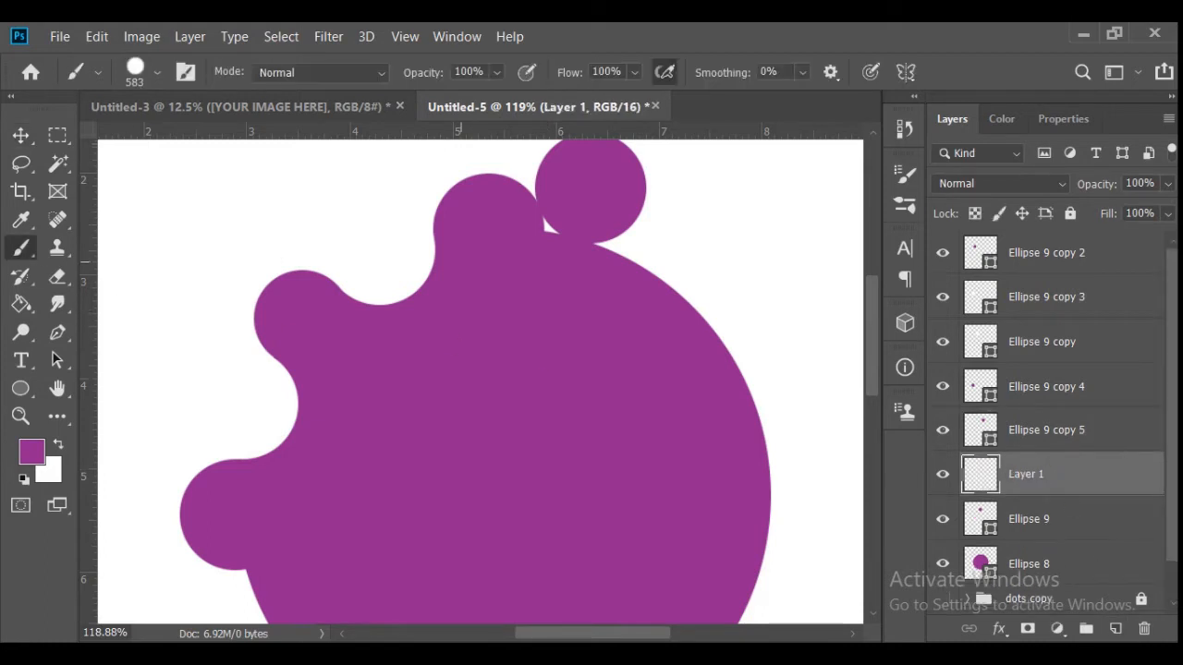
{"action": "left_click_drag", "start_coordinate": [462, 329], "coordinate": [93, 397]}
{"action": "key", "text": "v"}
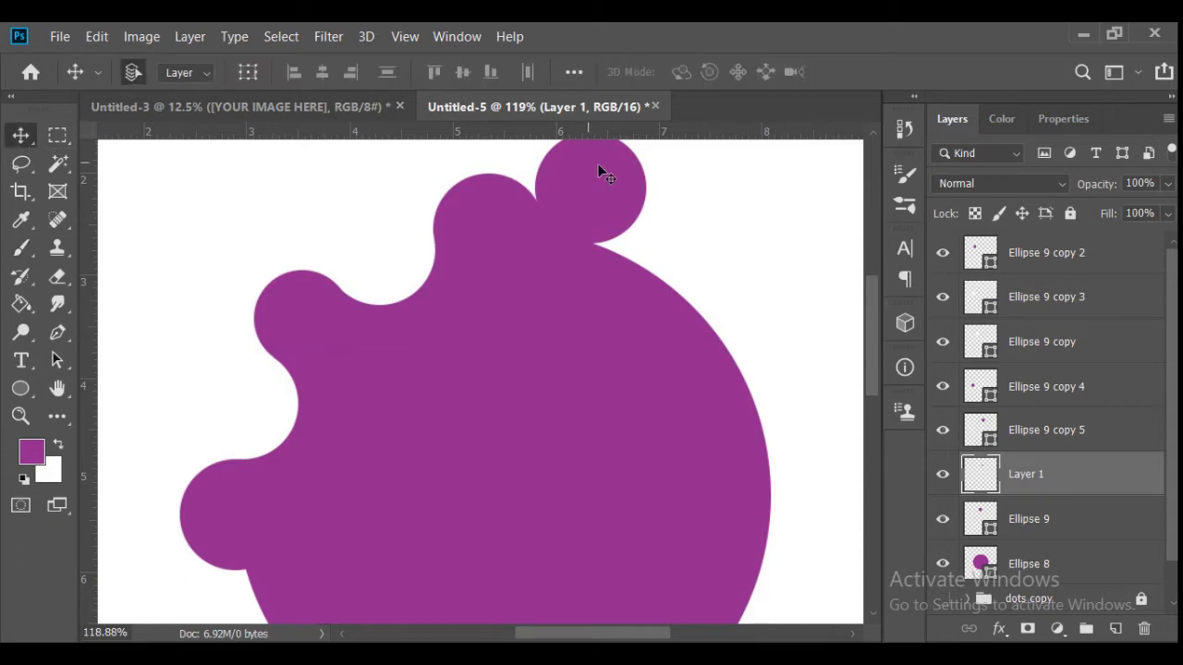
- Fill the circle right of the top lobe with white to form a smooth curved transition
{"action": "left_click", "coordinate": [598, 164]}
{"action": "key", "text": "u"}
{"action": "left_click", "coordinate": [243, 71]}
{"action": "left_click", "coordinate": [148, 113]}
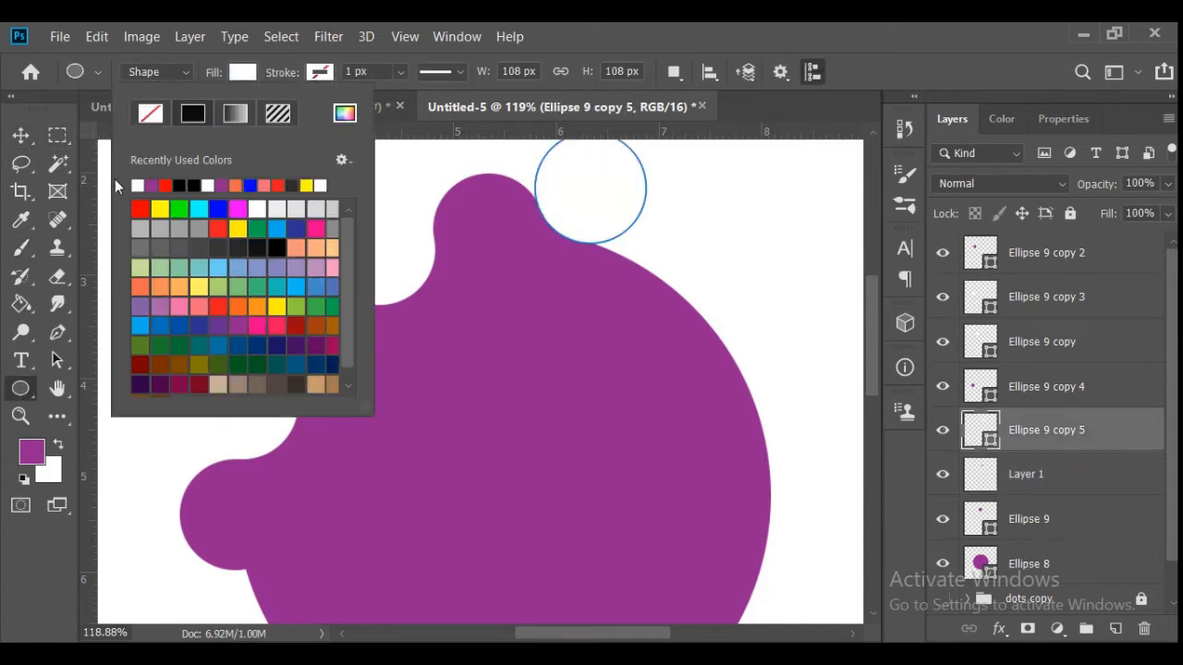
{"action": "key", "text": "v"}
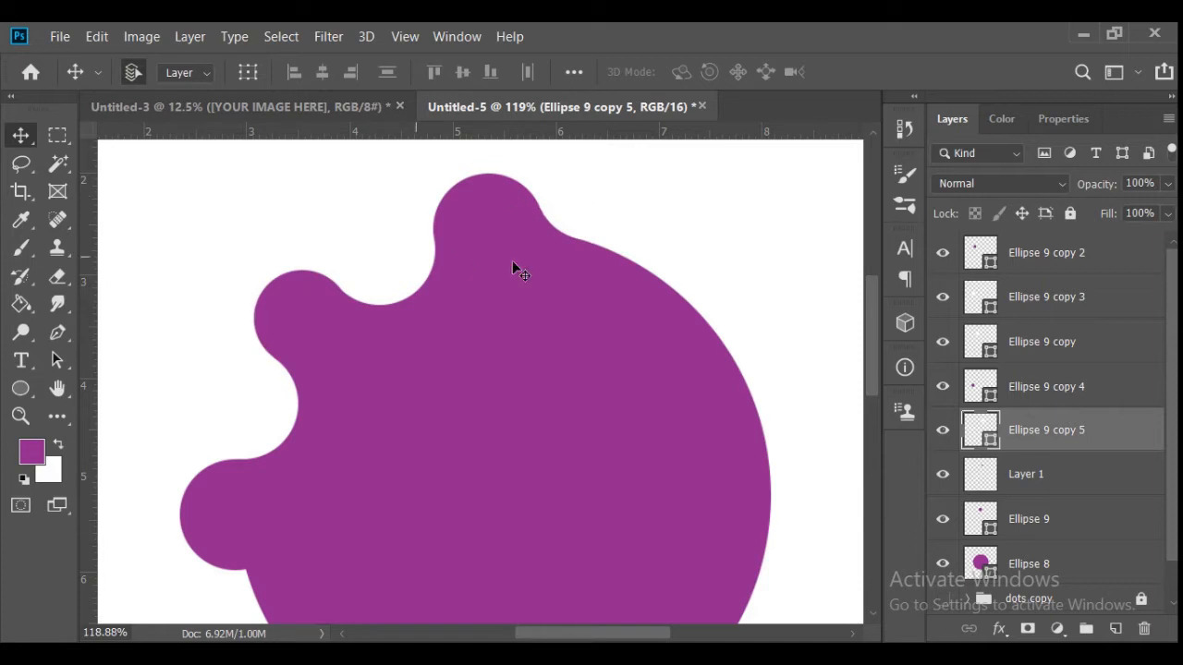
- Duplicate the lowest left purple lobe and place the copy below it, touching the lobe and the large circle
{"action": "scroll", "coordinate": [870, 333], "scroll_direction": "down", "scroll_amount": 5}
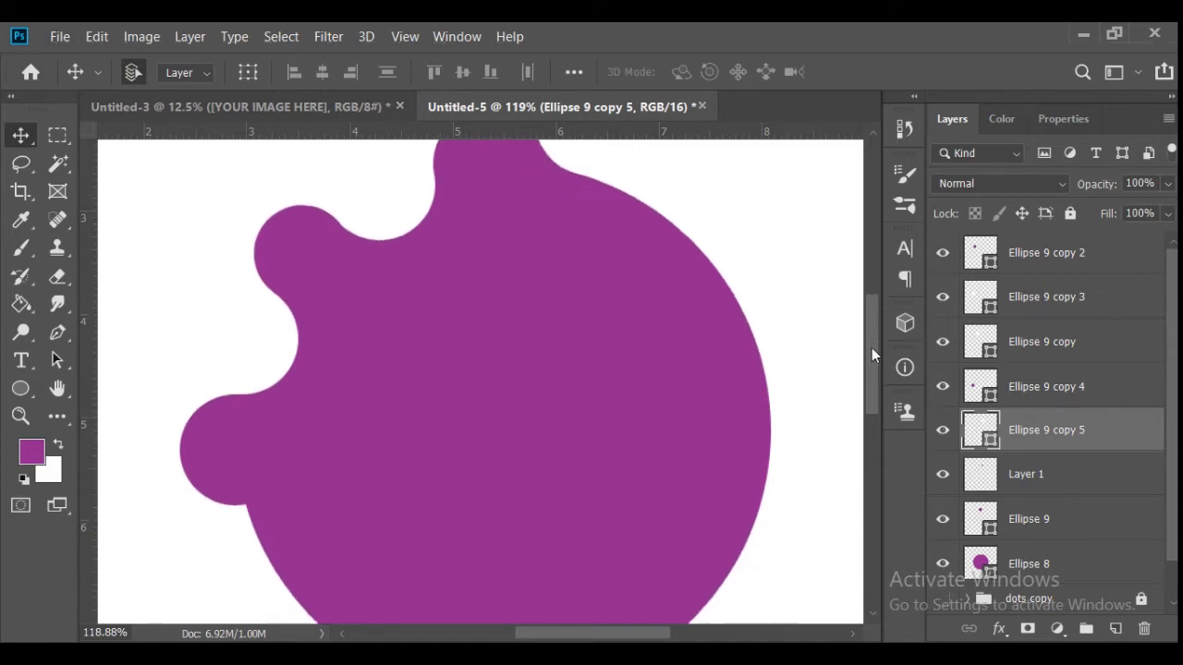
{"action": "left_click_drag", "start_coordinate": [339, 322], "coordinate": [177, 394]}
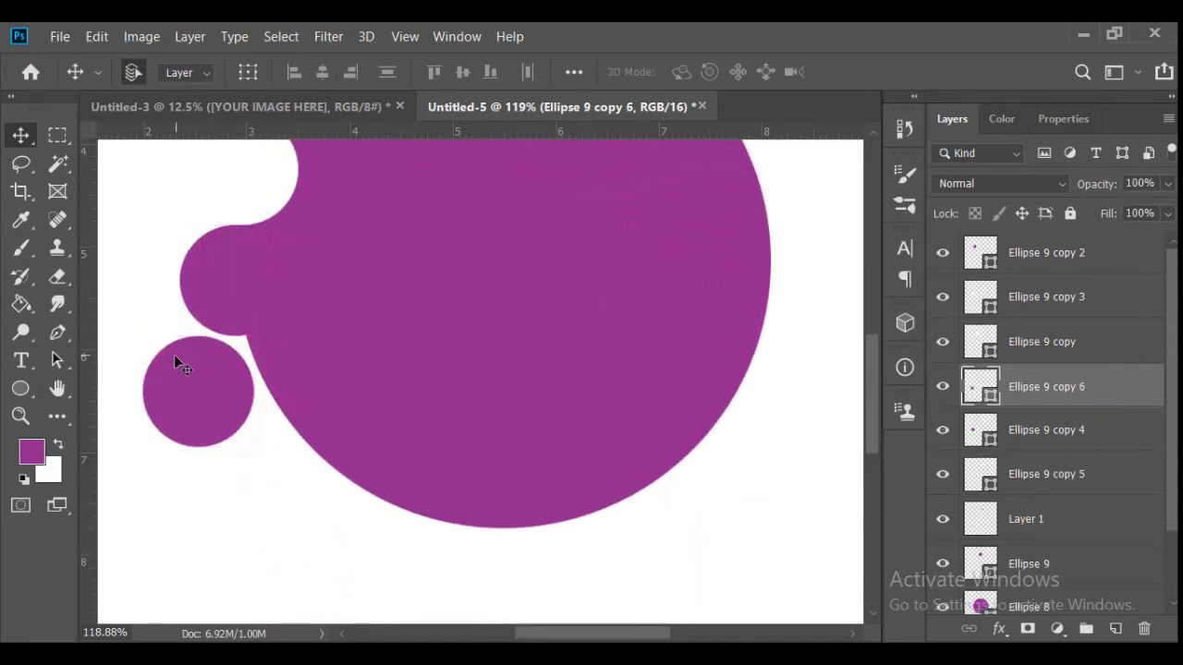
{"action": "key", "text": "Right"}
{"action": "key", "text": "Right"}
{"action": "key", "text": "Right"}
{"action": "key", "text": "Right"}
{"action": "key", "text": "Right"}
{"action": "key", "text": "Right"}
{"action": "key", "text": "Right"}
{"action": "key", "text": "Right"}
{"action": "key", "text": "Right"}
{"action": "key", "text": "Up"}
{"action": "key", "text": "Up"}
{"action": "key", "text": "Up"}
{"action": "key", "text": "Up"}
{"action": "key", "text": "Up"}
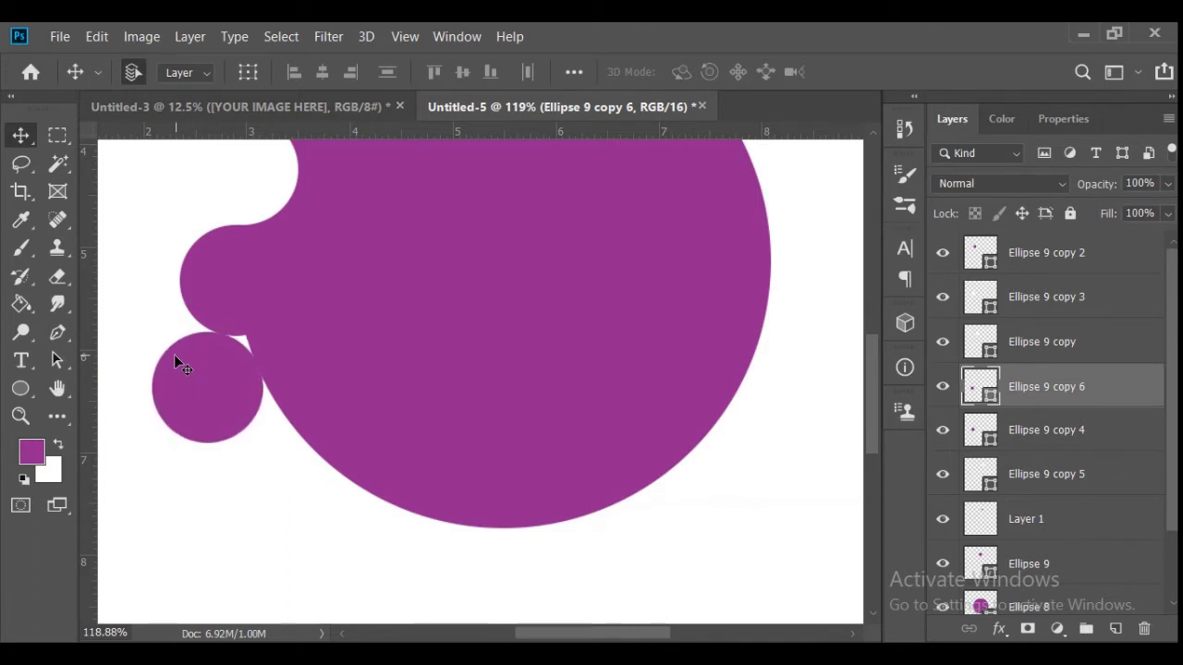
- Add a new layer above Ellipse 9 copy 4 and paint the gap beside the lowest circle purple with a 26 px brush
{"action": "left_click", "coordinate": [1030, 434]}
{"action": "left_click", "coordinate": [1116, 629]}
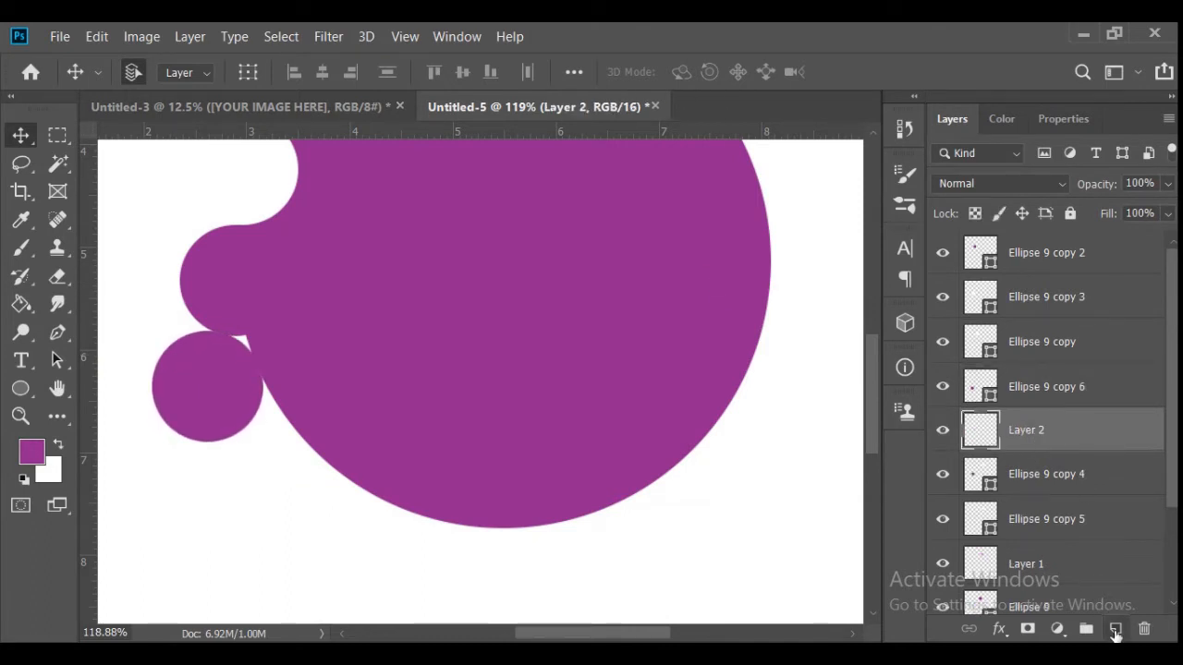
{"action": "key", "text": "b"}
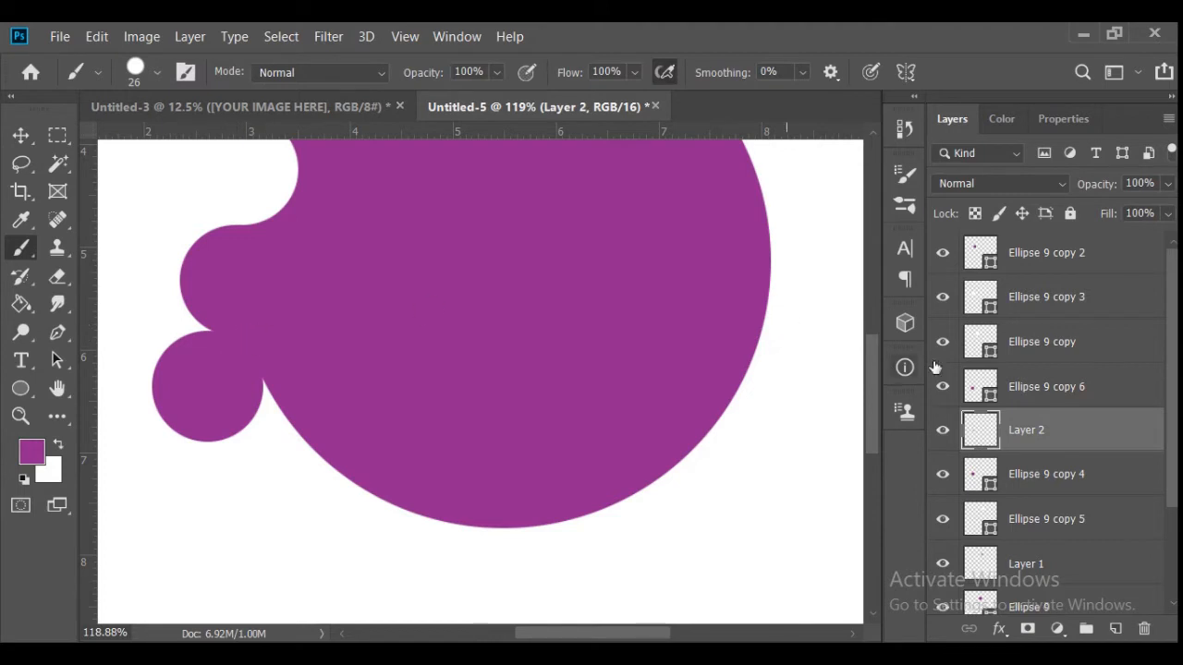
- Fill the circle below the lowest left lobe with white to smooth the transition into the large circle
{"action": "left_click", "coordinate": [982, 385]}
{"action": "key", "text": "v"}
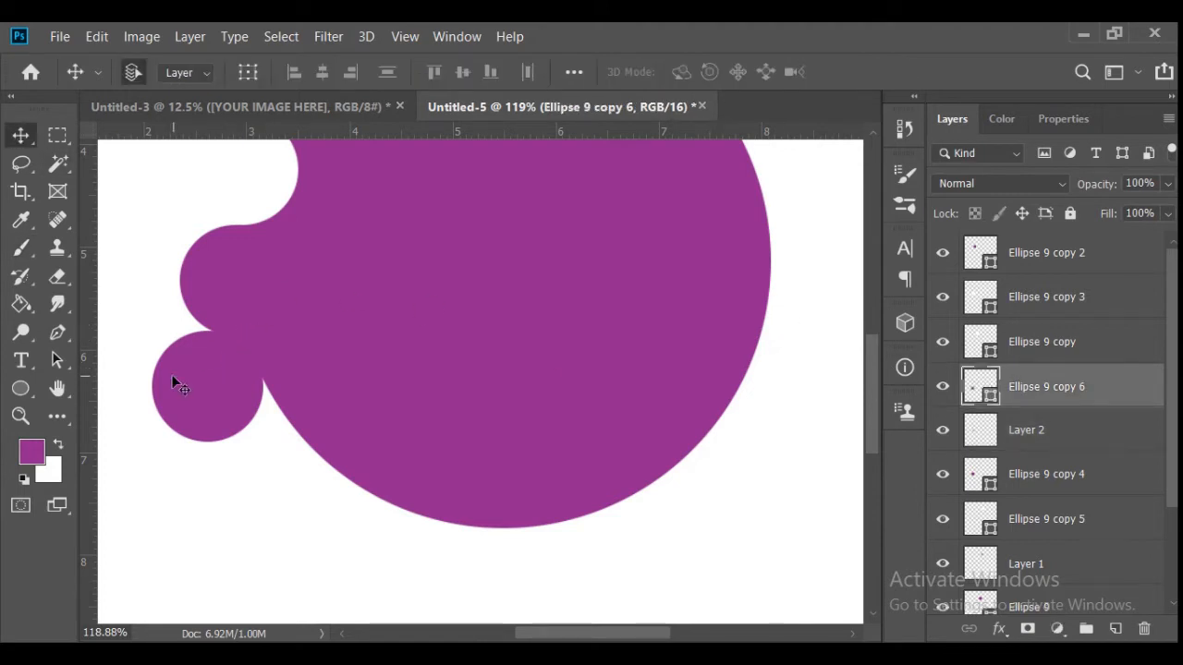
{"action": "left_click", "coordinate": [15, 392]}
{"action": "left_click", "coordinate": [242, 72]}
{"action": "left_click", "coordinate": [150, 171]}
{"action": "left_click", "coordinate": [37, 148]}
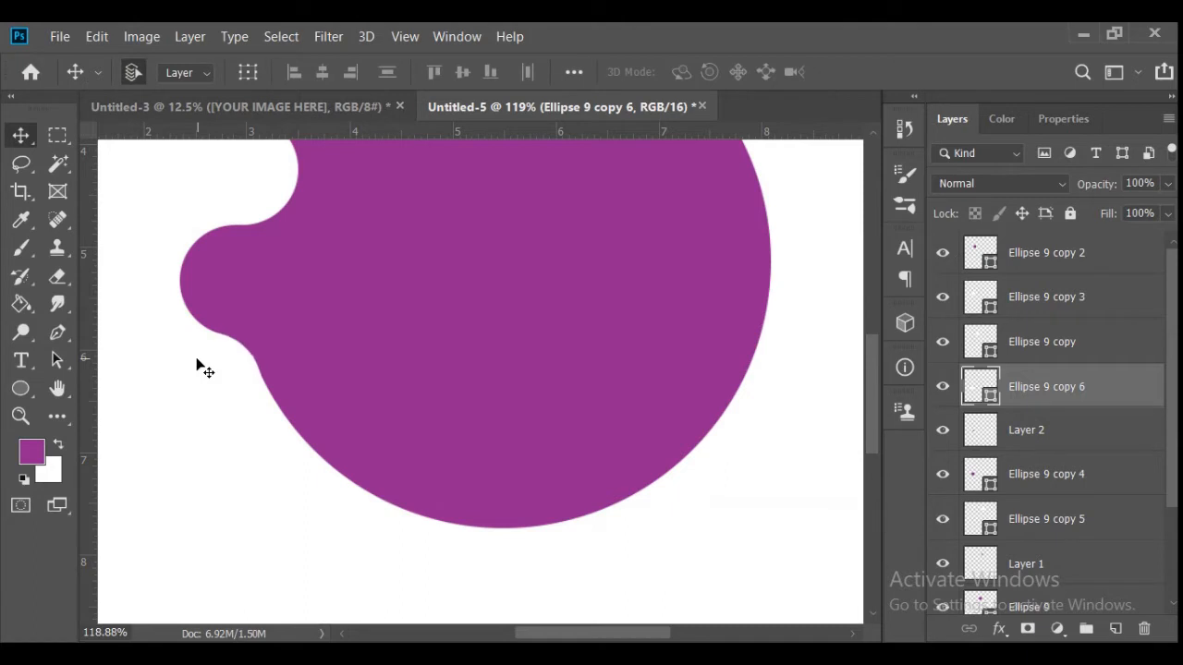
{"action": "left_click", "coordinate": [21, 416]}
{"action": "left_click", "coordinate": [401, 72]}
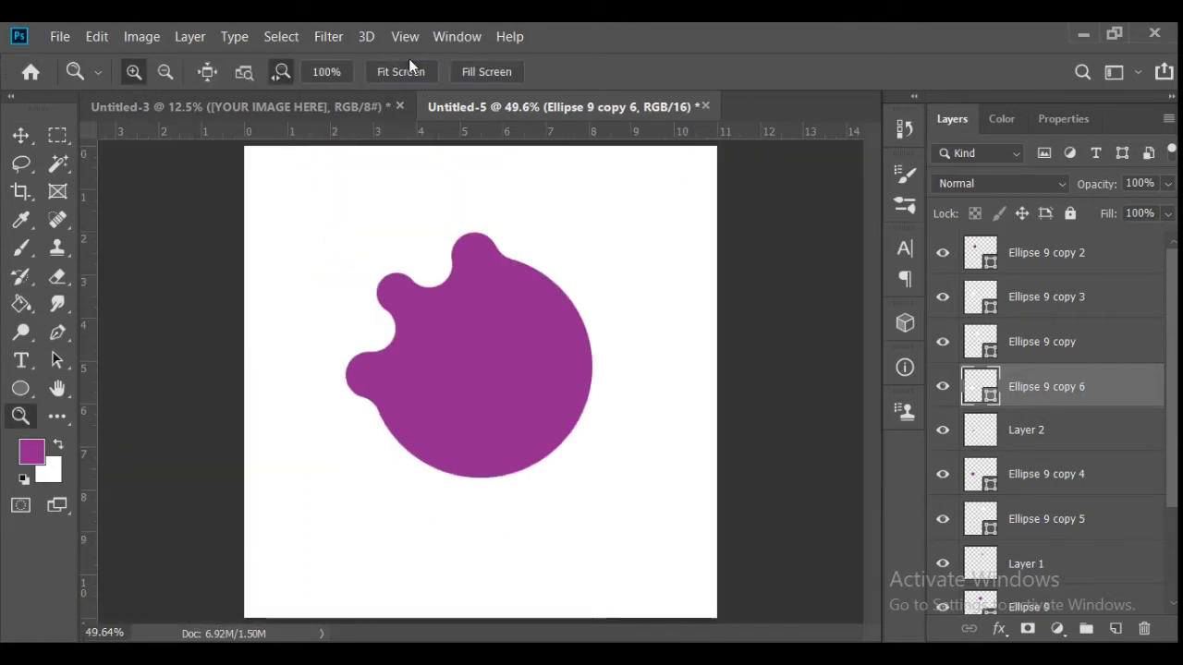
- Lock the white background layer, Layer 0
{"action": "left_click", "coordinate": [1172, 561]}
{"action": "left_click", "coordinate": [1042, 599]}
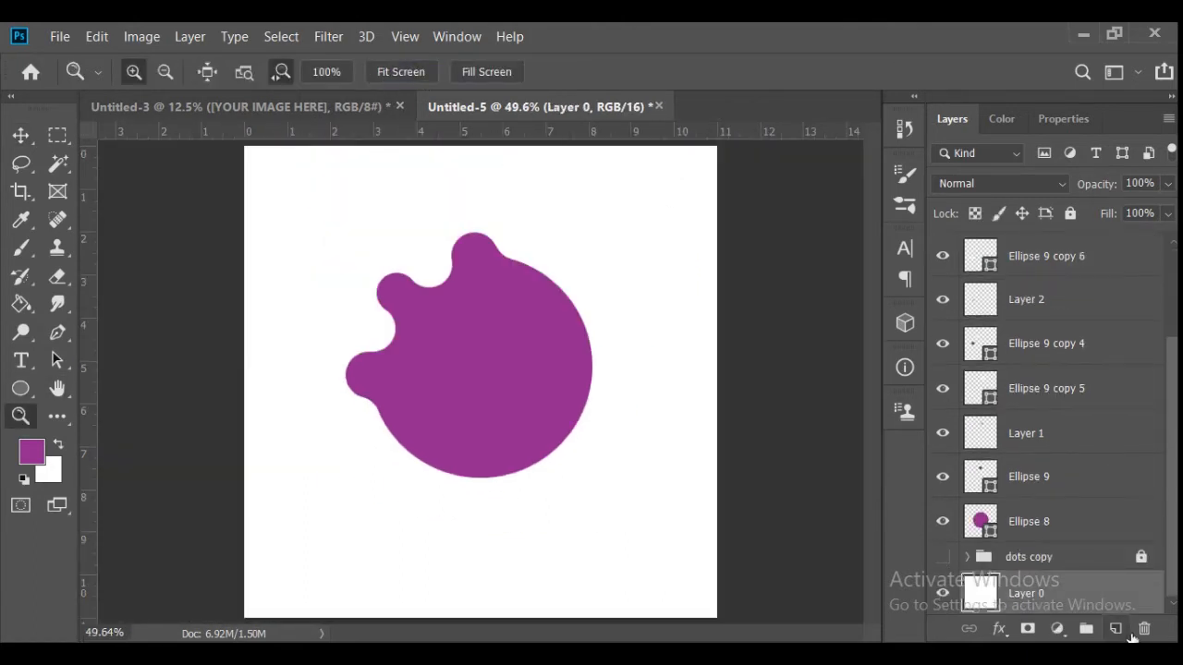
{"action": "left_click", "coordinate": [1070, 214]}
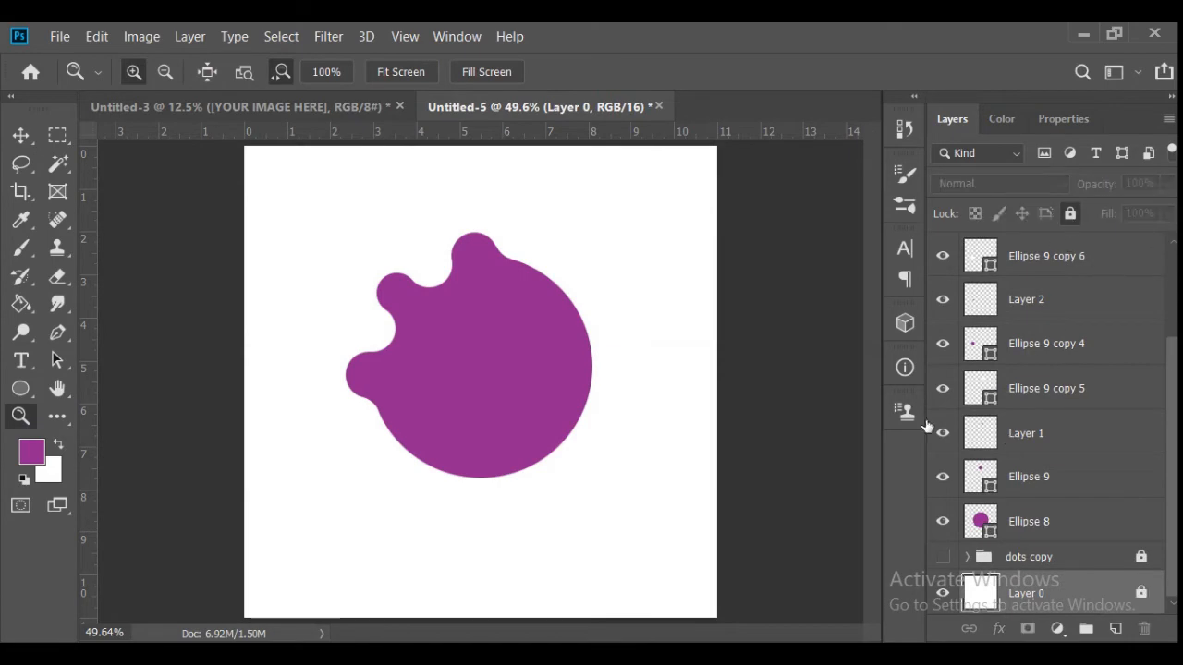
- Convert all the circle and paint layers of the blob into one smart object and rasterize it
{"action": "left_click", "coordinate": [25, 139]}
{"action": "left_click_drag", "start_coordinate": [268, 157], "coordinate": [750, 538]}
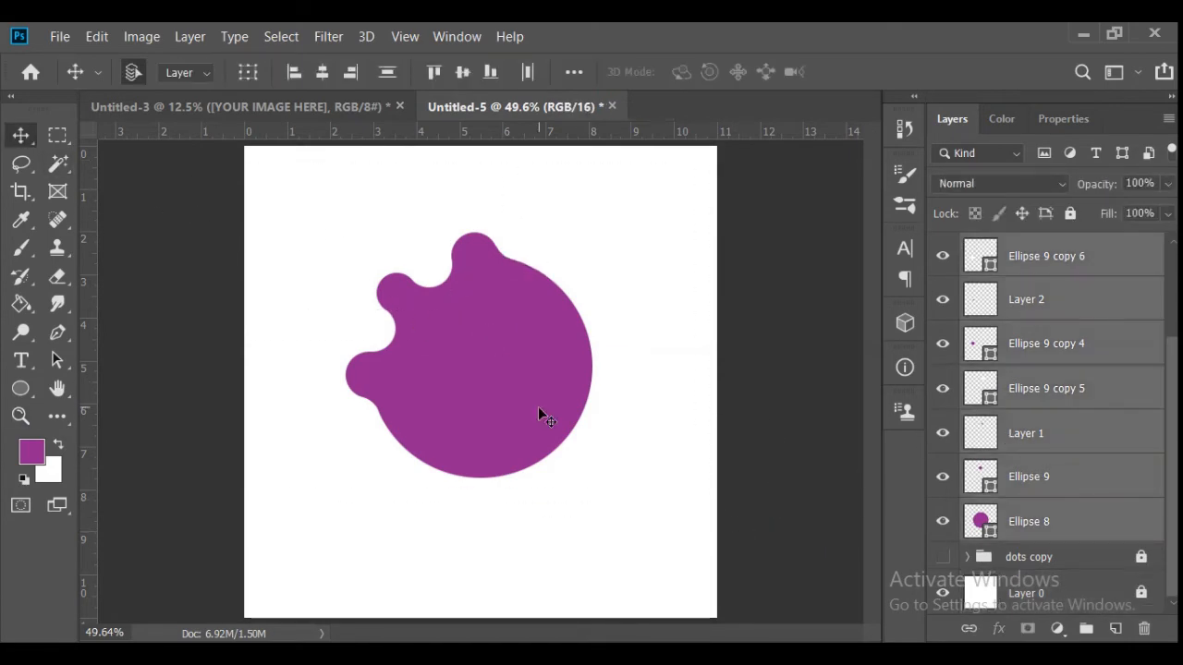
{"action": "right_click", "coordinate": [1020, 399]}
{"action": "left_click", "coordinate": [915, 316]}
{"action": "right_click", "coordinate": [985, 251]}
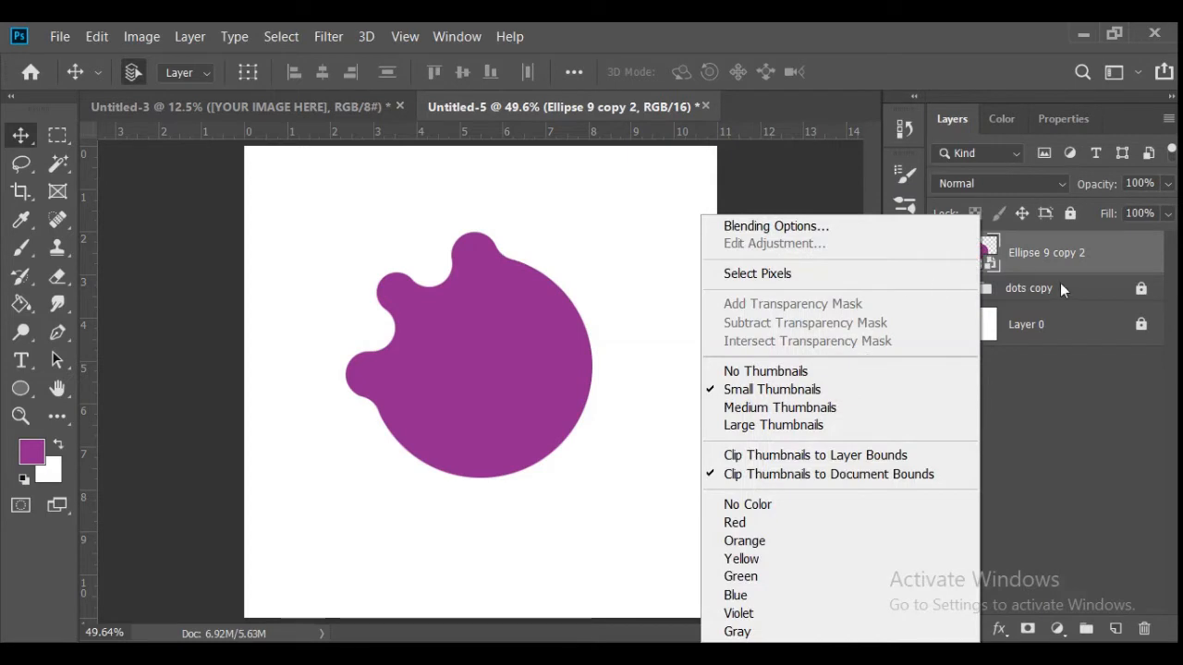
{"action": "right_click", "coordinate": [1054, 252]}
{"action": "left_click", "coordinate": [930, 404]}
- Add a new empty layer between Ellipse 9 copy 2 and the dots copy group
{"action": "left_click", "coordinate": [1058, 324]}
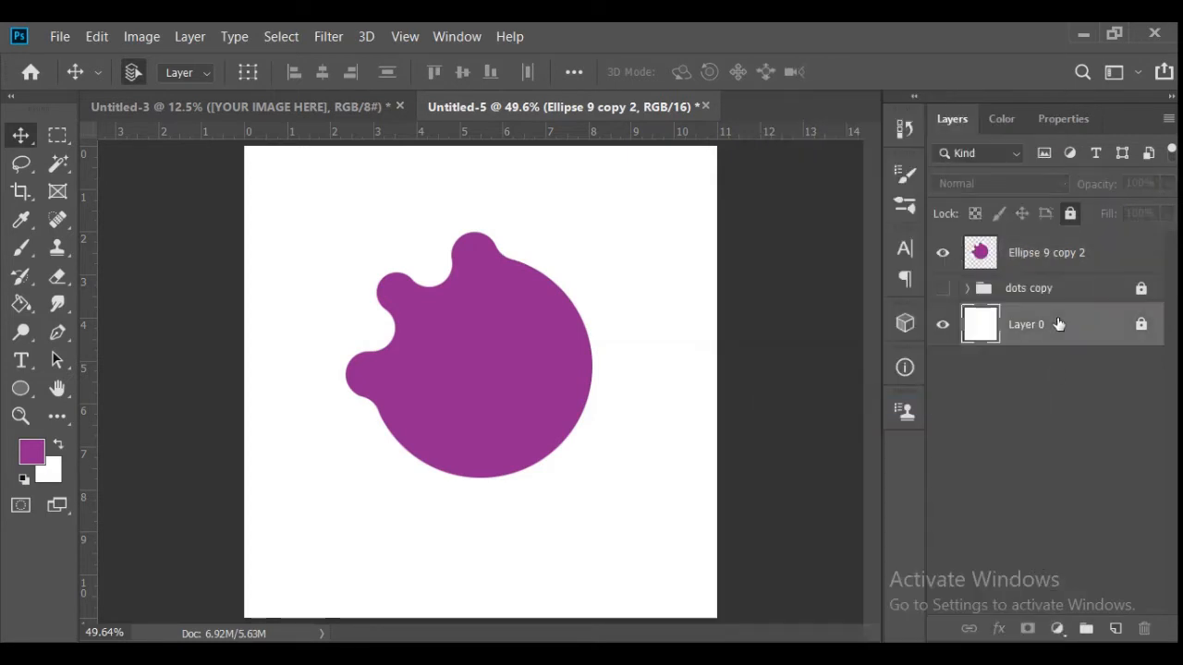
{"action": "left_click", "coordinate": [1116, 628]}
{"action": "left_click_drag", "start_coordinate": [1072, 340], "coordinate": [1050, 273]}
{"action": "key", "text": "ctrl+z"}
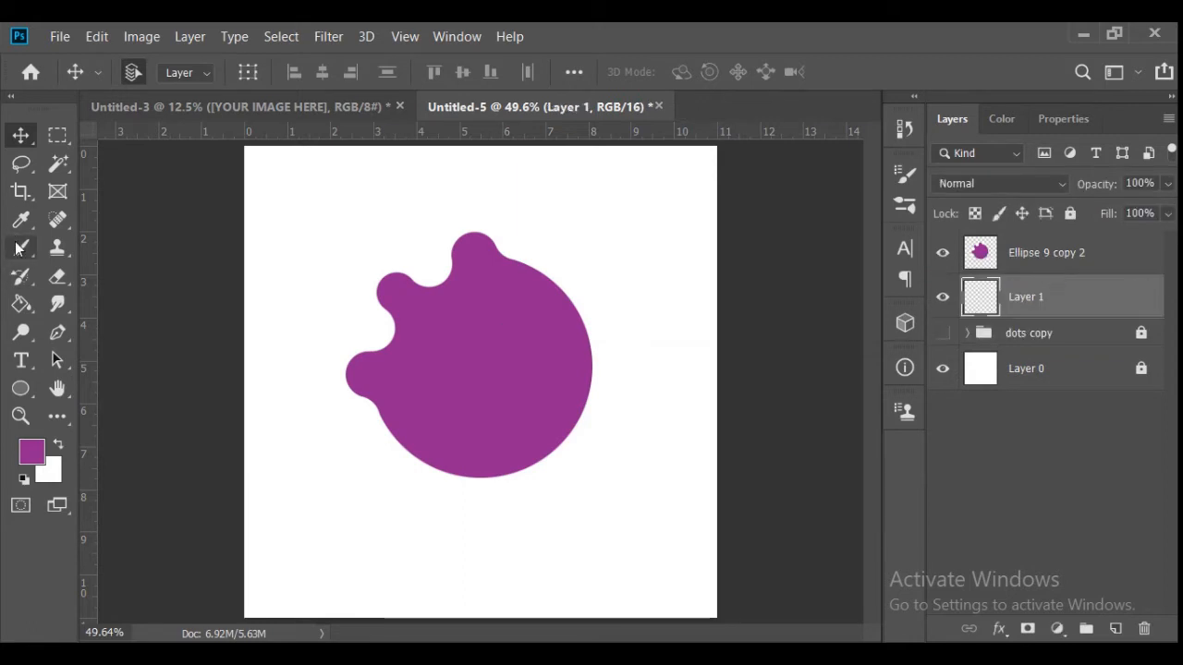
- Reset the colors to default and paint a black backdrop around the blob on Layer 1 with an enlarged brush
{"action": "left_click", "coordinate": [19, 249]}
{"action": "left_click", "coordinate": [23, 479]}
{"action": "left_click", "coordinate": [492, 196]}
{"action": "left_click", "coordinate": [272, 392], "text": "shift"}
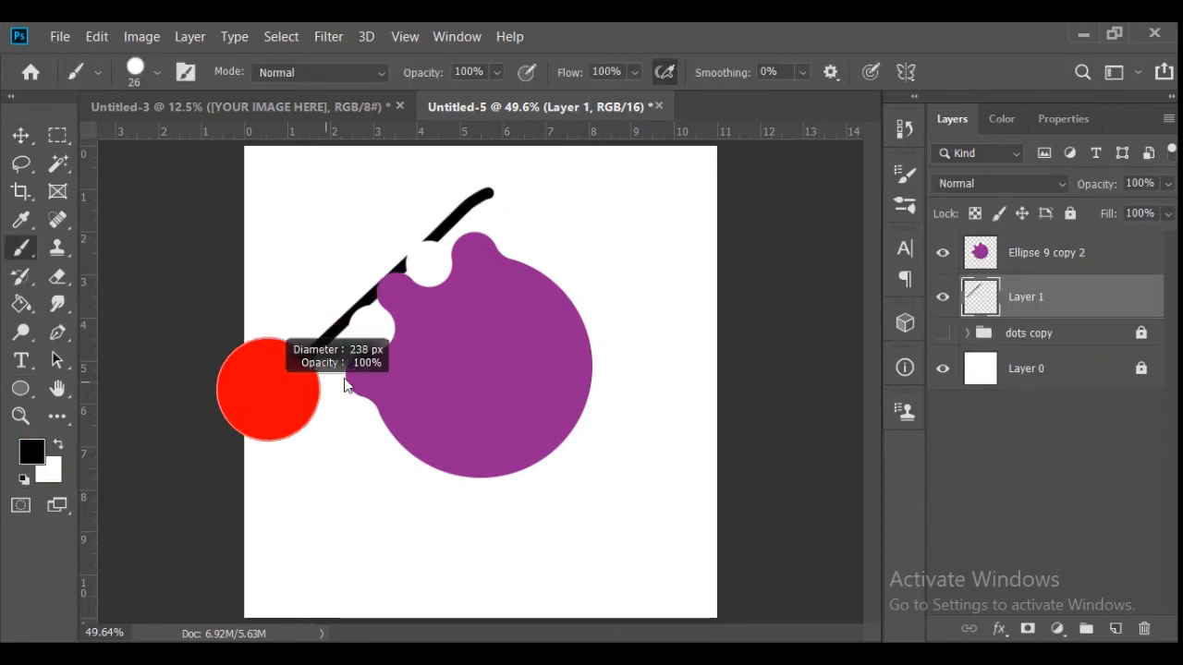
{"action": "left_click_drag", "start_coordinate": [344, 379], "coordinate": [432, 377]}
{"action": "mouse_move", "coordinate": [462, 286]}
{"action": "left_mouse_down"}
{"action": "mouse_move", "coordinate": [423, 318]}
{"action": "mouse_move", "coordinate": [428, 434]}
{"action": "left_mouse_up"}
- Select the four white circles on Ellipse 9 copy 2 with the Magic Wand, erase them and clear the selection
{"action": "left_click", "coordinate": [57, 164]}
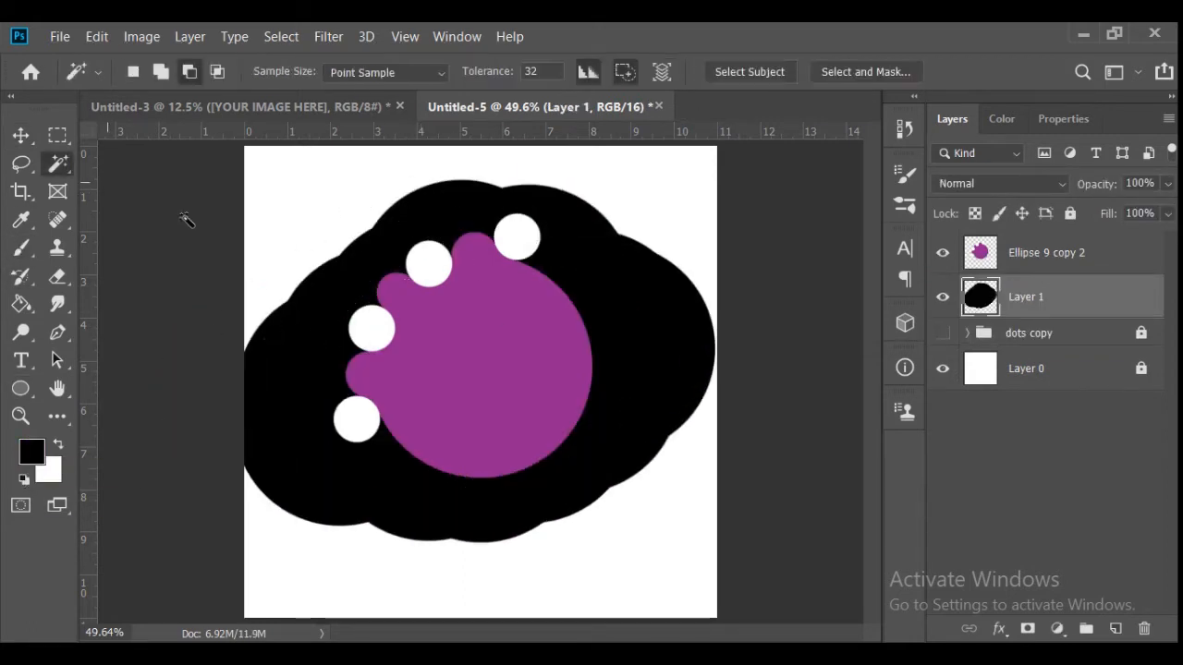
{"action": "left_click", "coordinate": [443, 275]}
{"action": "left_click", "coordinate": [980, 257]}
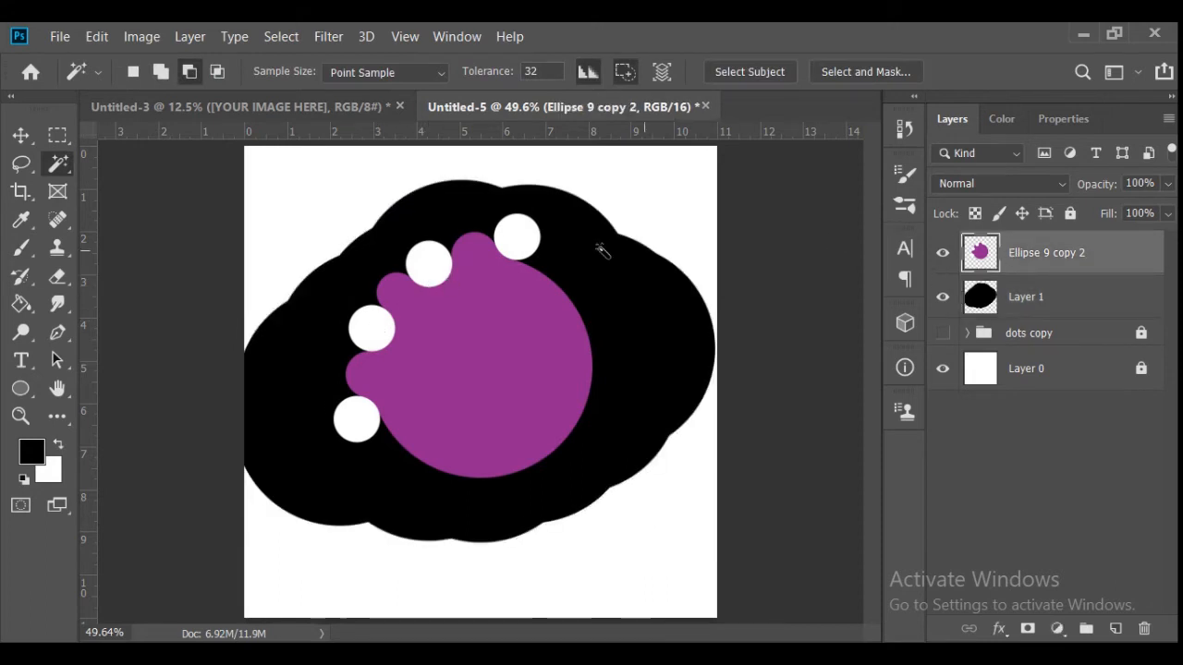
{"action": "left_click", "coordinate": [517, 237]}
{"action": "left_click", "coordinate": [429, 264], "text": "shift"}
{"action": "left_click", "coordinate": [372, 329], "text": "shift"}
{"action": "left_click", "coordinate": [357, 419], "text": "shift"}
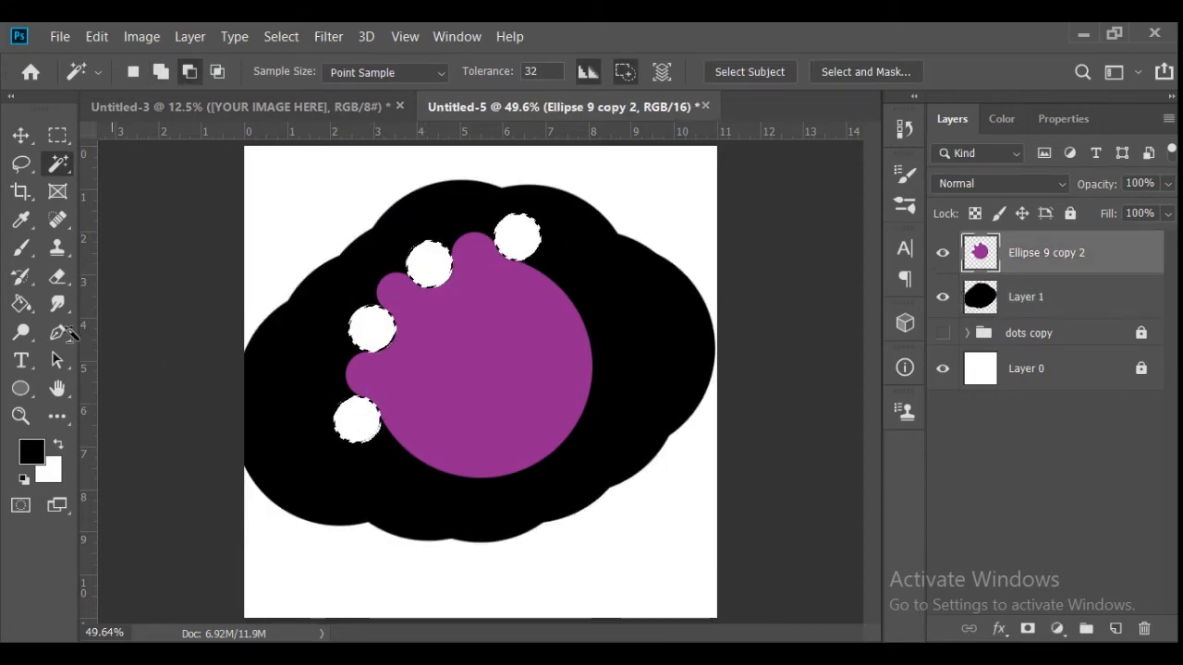
{"action": "left_click", "coordinate": [57, 276]}
{"action": "mouse_move", "coordinate": [433, 268]}
{"action": "left_mouse_down"}
{"action": "mouse_move", "coordinate": [459, 190]}
{"action": "mouse_move", "coordinate": [618, 120]}
{"action": "mouse_move", "coordinate": [361, 314]}
{"action": "mouse_move", "coordinate": [357, 420]}
{"action": "left_mouse_up"}
{"action": "key", "text": "ctrl+d"}
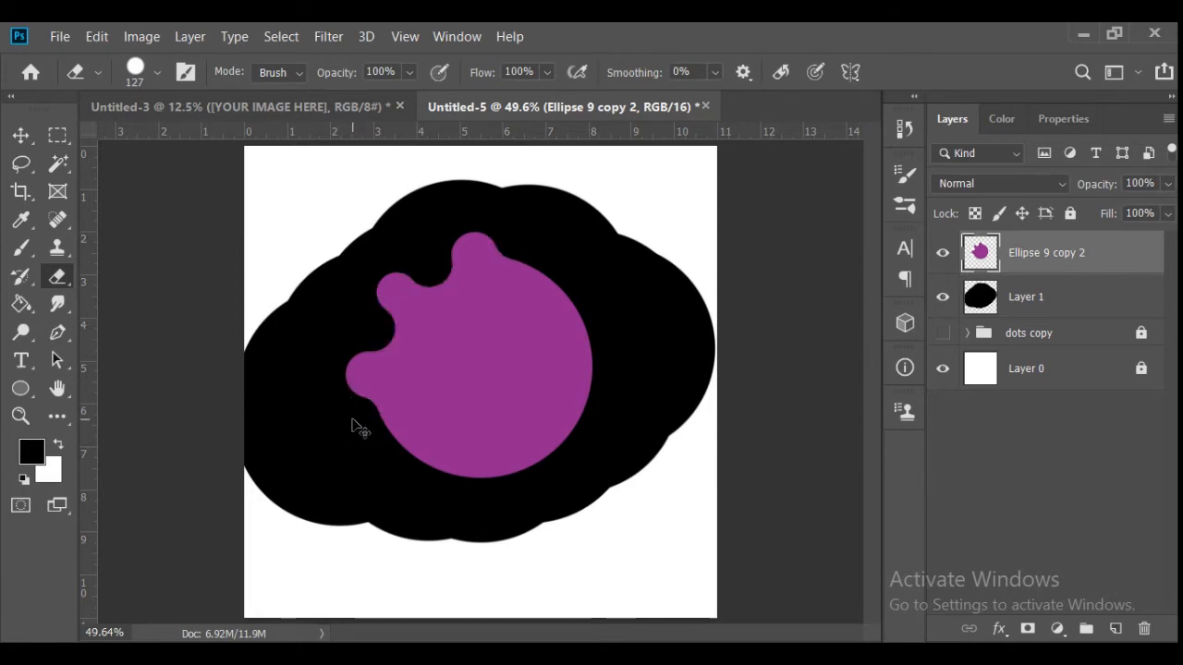
- Delete the black backdrop layer and make the dots copy group visible
{"action": "left_click", "coordinate": [20, 134]}
{"action": "left_click", "coordinate": [980, 296]}
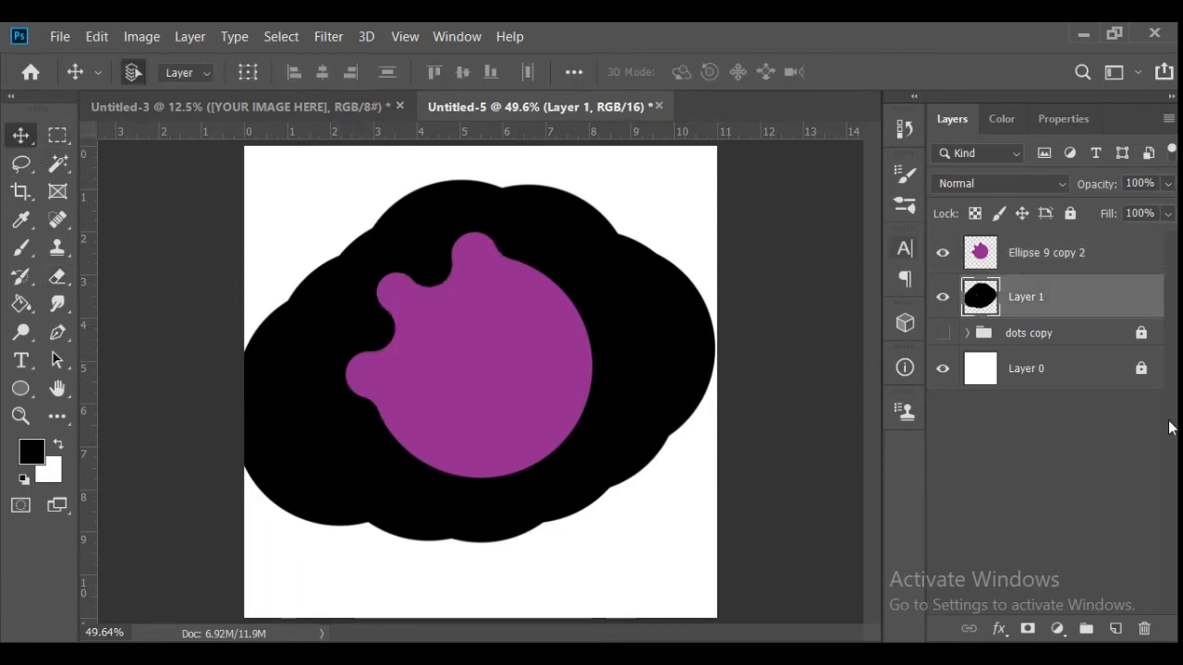
{"action": "left_click", "coordinate": [1143, 631]}
{"action": "left_click", "coordinate": [943, 288]}
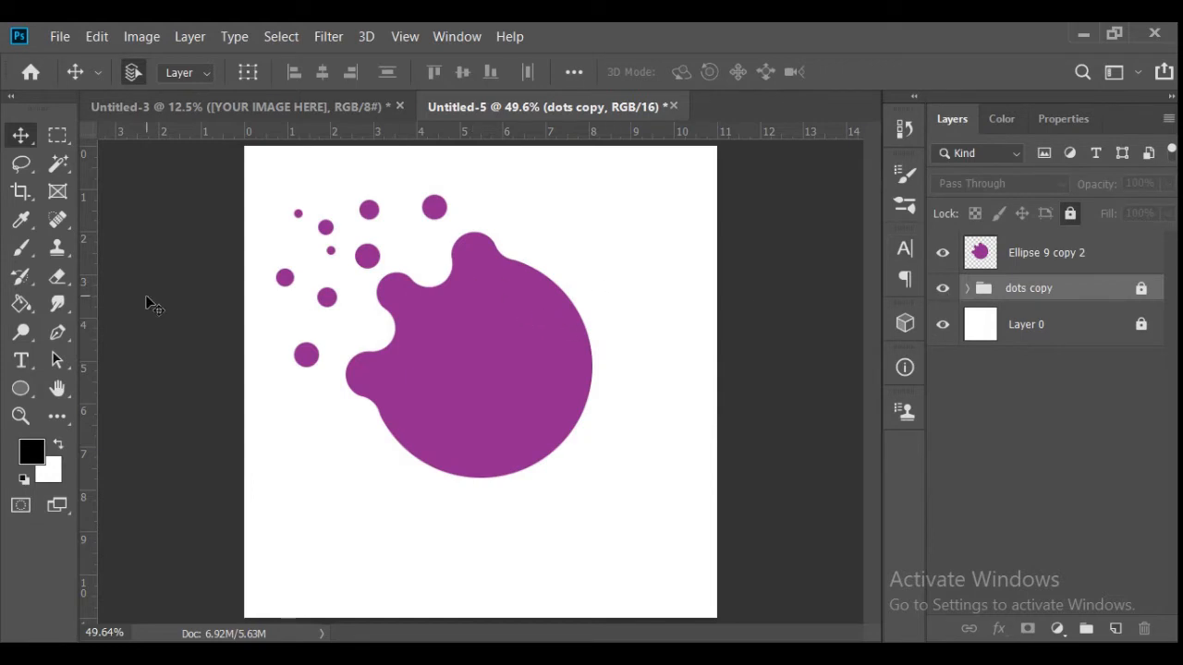
{"action": "left_click", "coordinate": [789, 247]}
- Draw an 87 px circle inside the blob's lower left notch on a new layer and fill it purple
{"action": "left_click", "coordinate": [1026, 291]}
{"action": "left_click", "coordinate": [1115, 630]}
{"action": "left_click", "coordinate": [20, 388]}
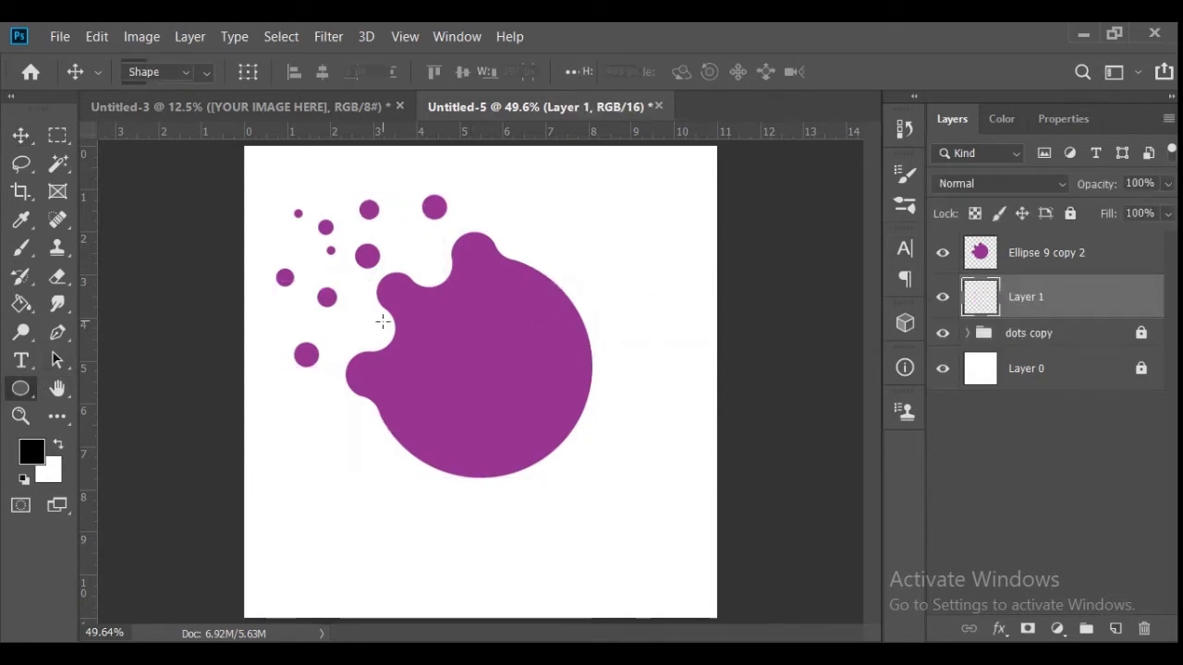
{"action": "left_click_drag", "start_coordinate": [351, 312], "coordinate": [390, 351]}
{"action": "left_click", "coordinate": [242, 72]}
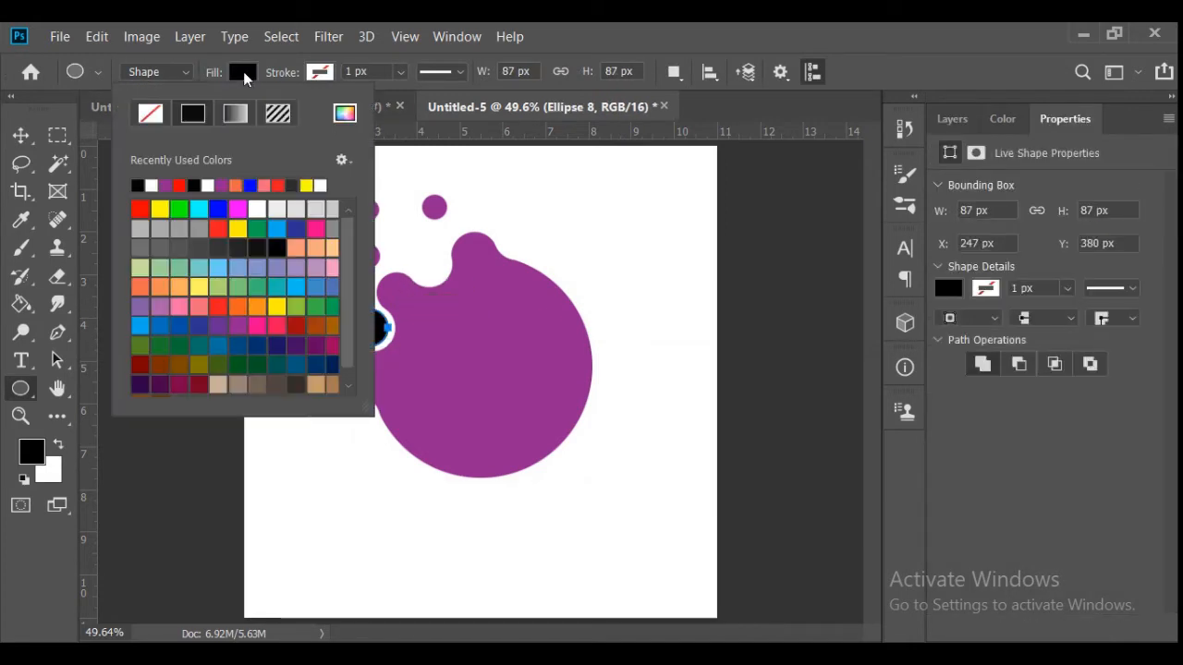
{"action": "left_click", "coordinate": [166, 186]}
{"action": "key", "text": "Return"}
- Duplicate the 87 px circle into the upper notch and adjust the original's position in the lower notch
{"action": "key", "text": "v"}
{"action": "left_click_drag", "start_coordinate": [361, 328], "coordinate": [432, 273]}
{"action": "key", "text": "ctrl+t"}
{"action": "left_click", "coordinate": [963, 72]}
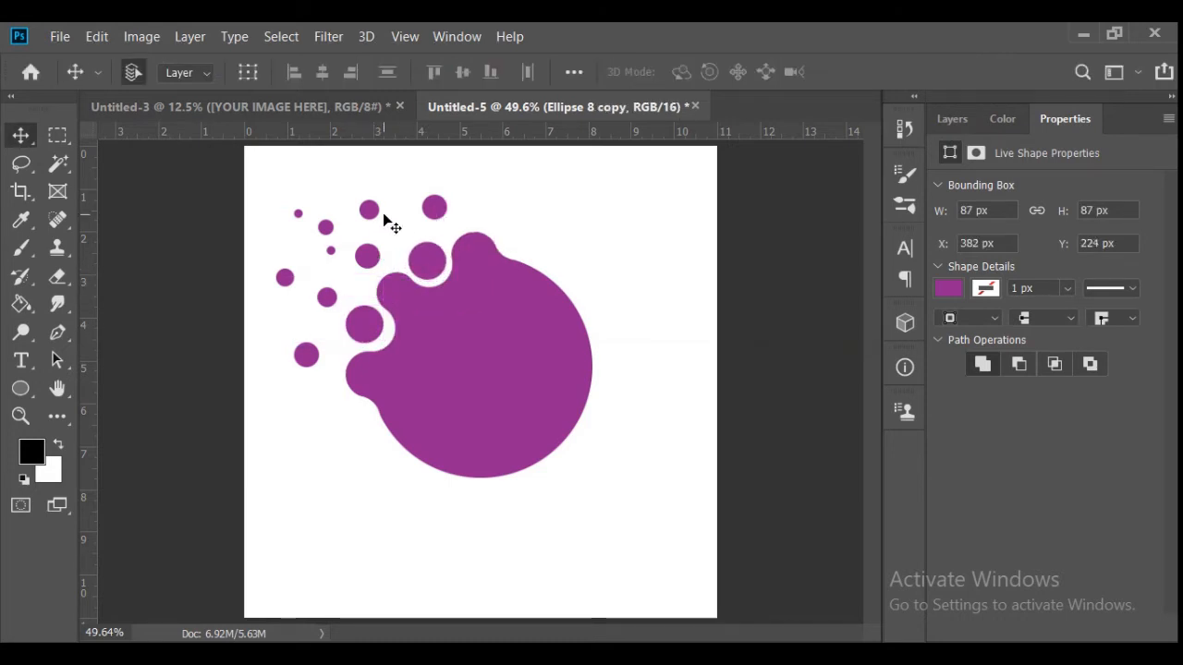
{"action": "left_click", "coordinate": [375, 325]}
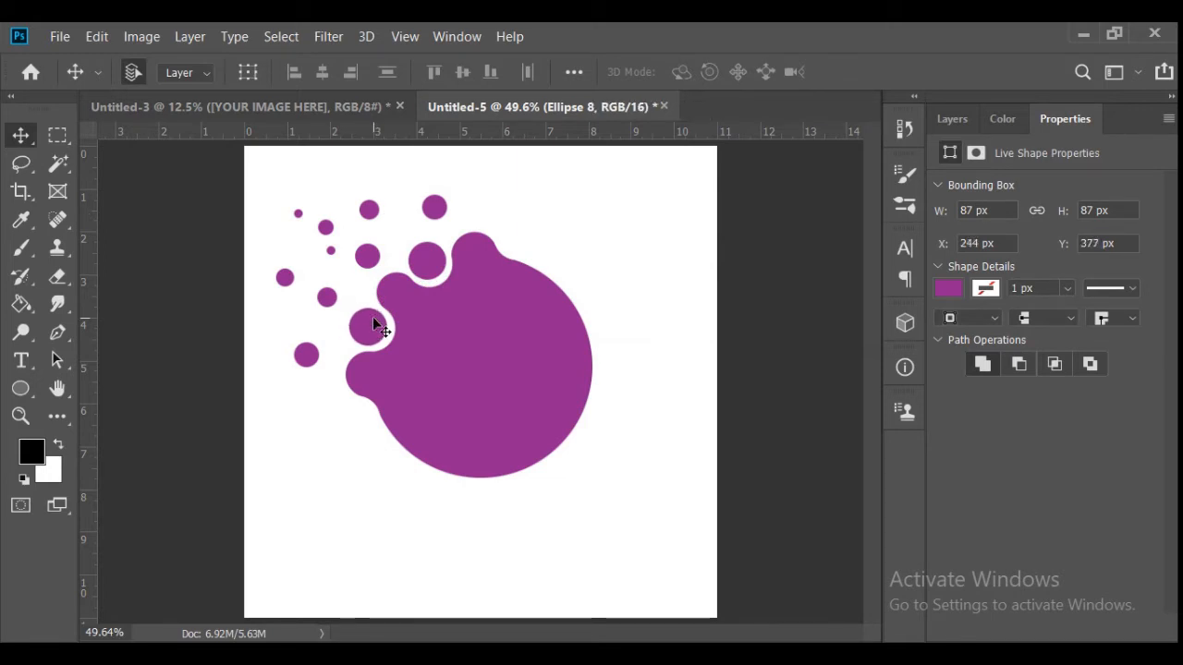
- Convert the blob and the two notch circles into one smart object and rasterize it
{"action": "left_click", "coordinate": [952, 118]}
{"action": "left_click", "coordinate": [1036, 253], "text": "shift"}
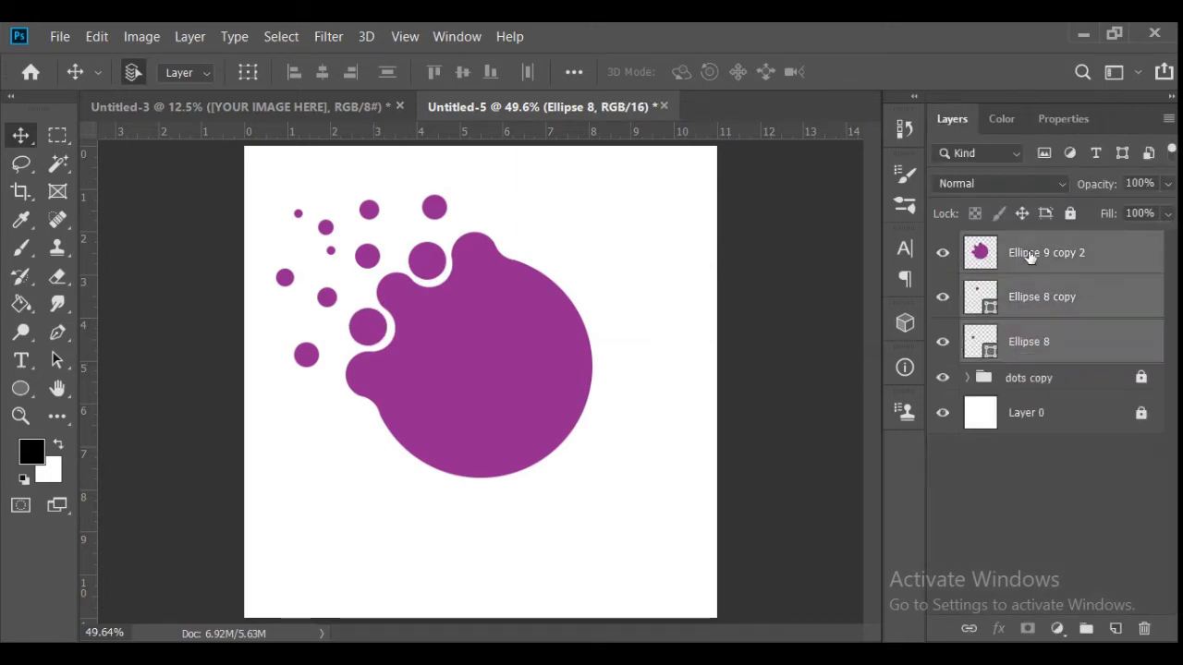
{"action": "right_click", "coordinate": [1014, 254]}
{"action": "left_click", "coordinate": [906, 320]}
{"action": "right_click", "coordinate": [972, 256]}
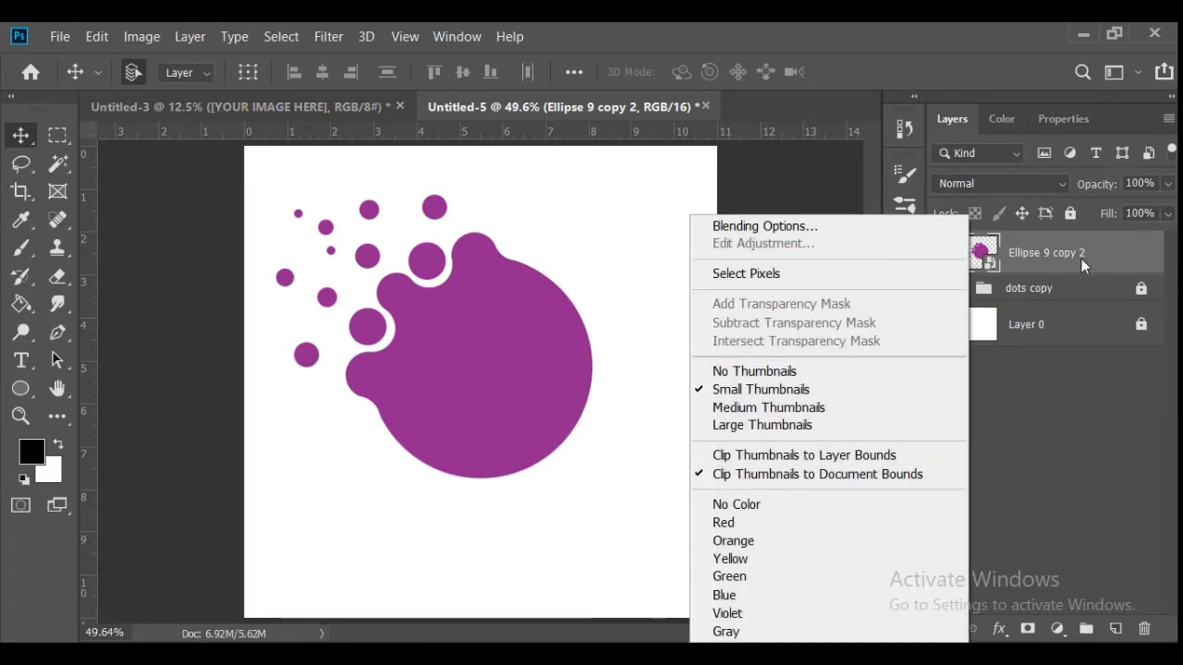
{"action": "right_click", "coordinate": [1081, 259]}
{"action": "left_click", "coordinate": [956, 404]}
{"action": "left_click_drag", "start_coordinate": [529, 387], "coordinate": [532, 389]}
{"action": "left_click", "coordinate": [943, 288]}
{"action": "left_click", "coordinate": [943, 288]}
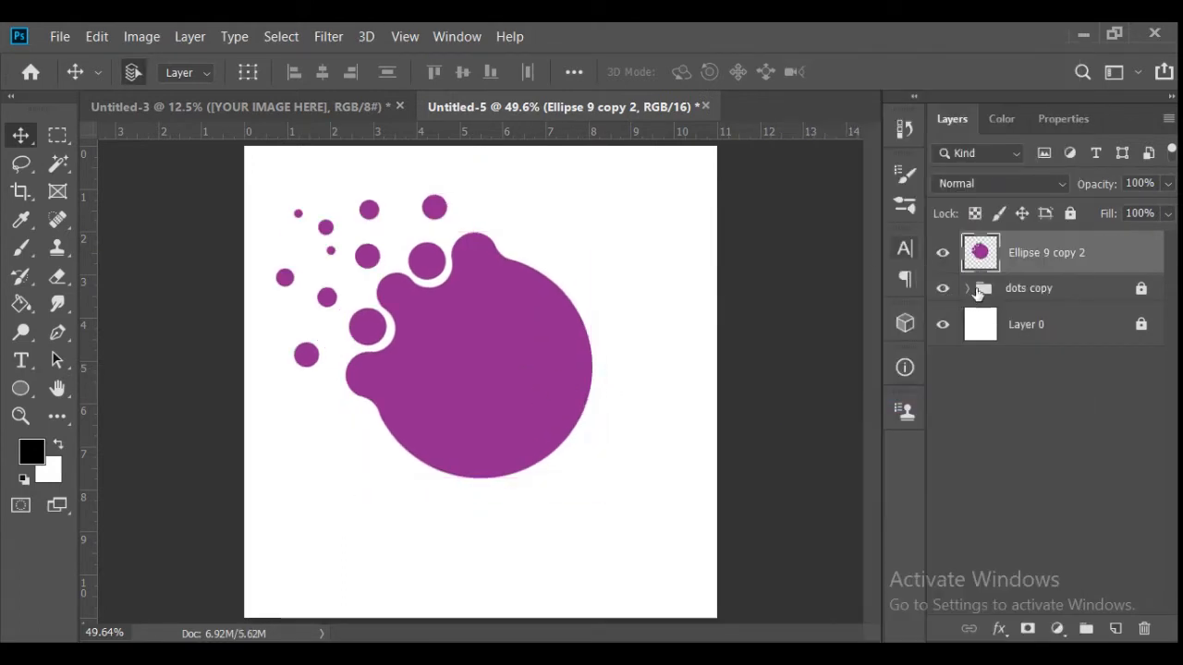
- Combine the dots copy group with the blob as a smart object, rasterize it and shift the artwork slightly up and right
{"action": "left_click", "coordinate": [1004, 291], "text": "ctrl"}
{"action": "right_click", "coordinate": [1053, 259]}
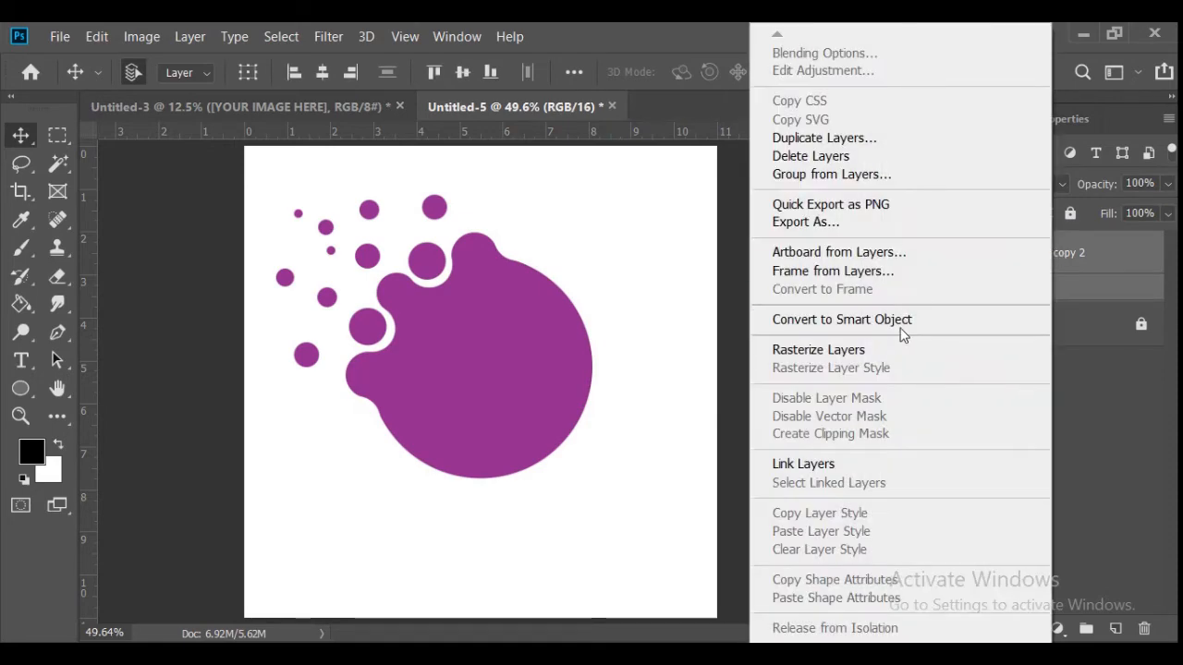
{"action": "left_click", "coordinate": [900, 333]}
{"action": "right_click", "coordinate": [972, 276]}
{"action": "left_click", "coordinate": [1084, 224]}
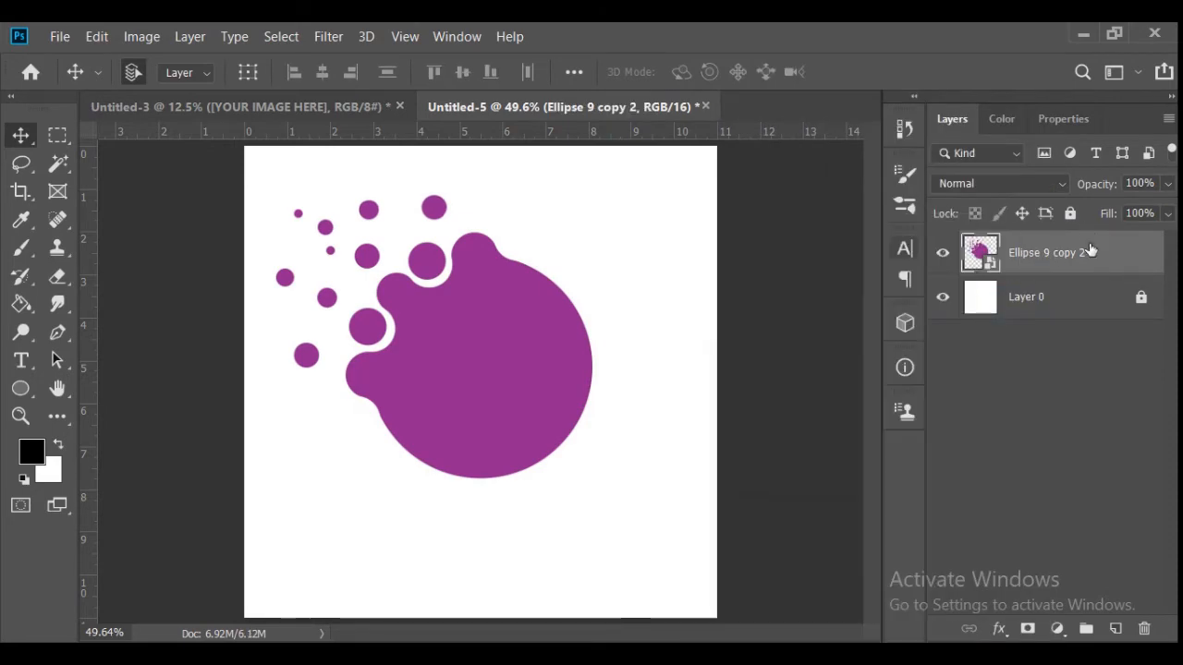
{"action": "right_click", "coordinate": [1084, 251]}
{"action": "left_click", "coordinate": [925, 405]}
{"action": "left_click_drag", "start_coordinate": [495, 370], "coordinate": [520, 359]}
- Hide the artwork layer and add a black lowercase "p" in 300 pt Bauhaus 93 near the middle of the canvas
{"action": "left_click", "coordinate": [942, 252]}
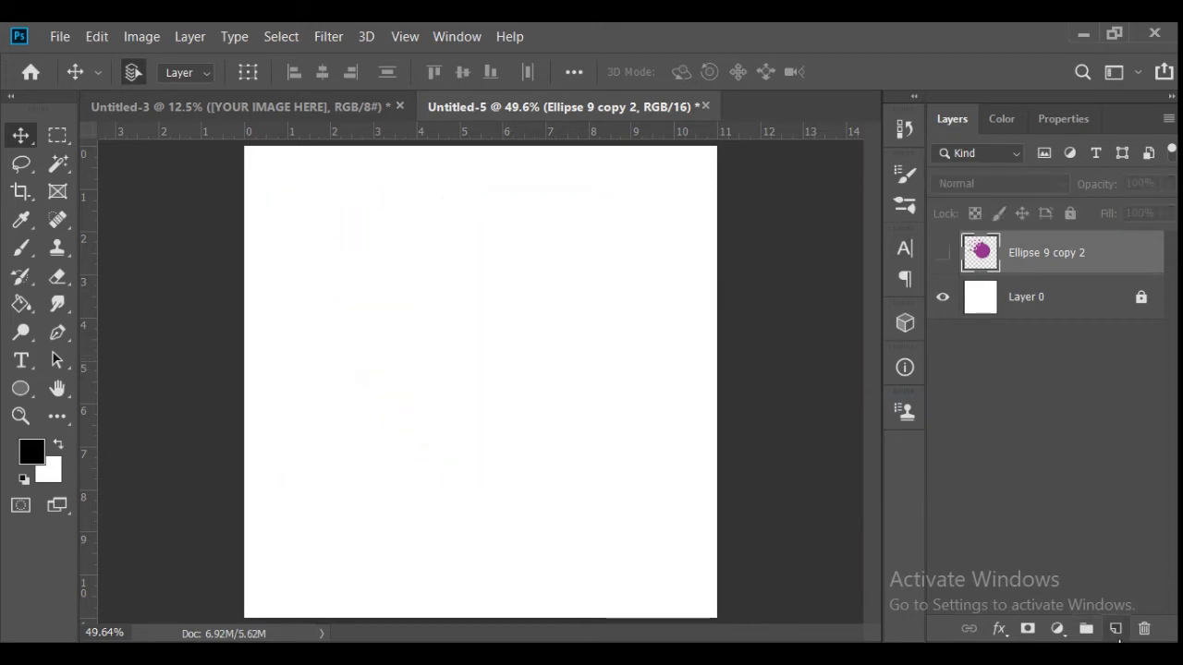
{"action": "left_click", "coordinate": [1116, 629]}
{"action": "left_click", "coordinate": [21, 361]}
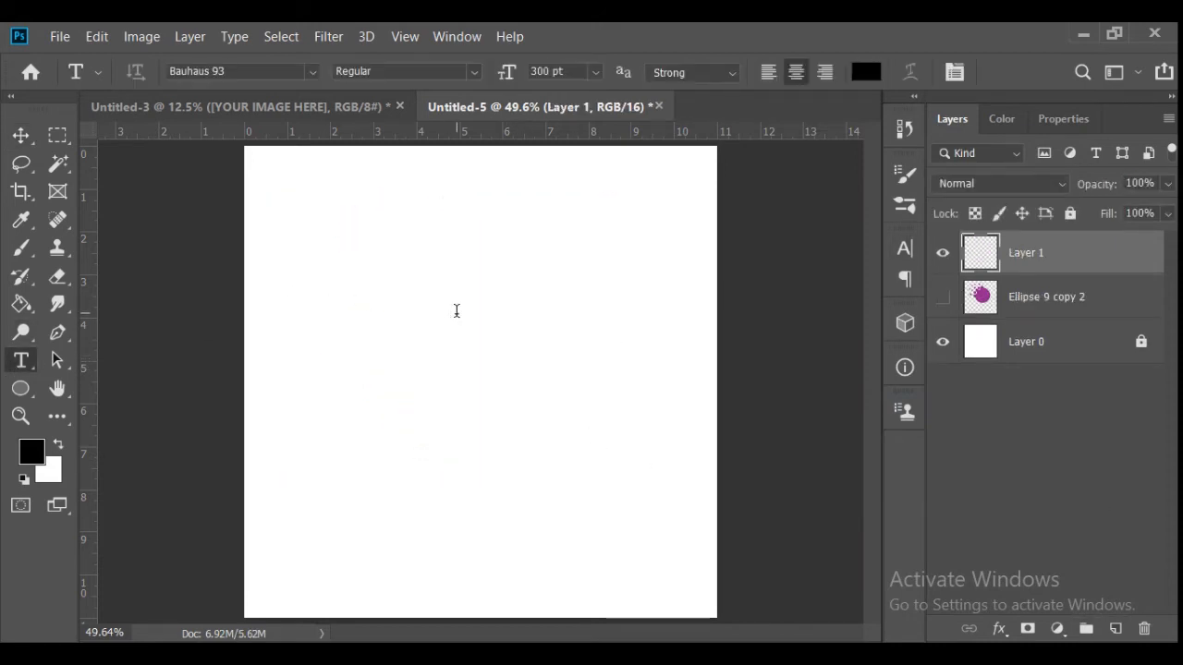
{"action": "left_click", "coordinate": [456, 310]}
{"action": "key", "text": "BackSpace"}
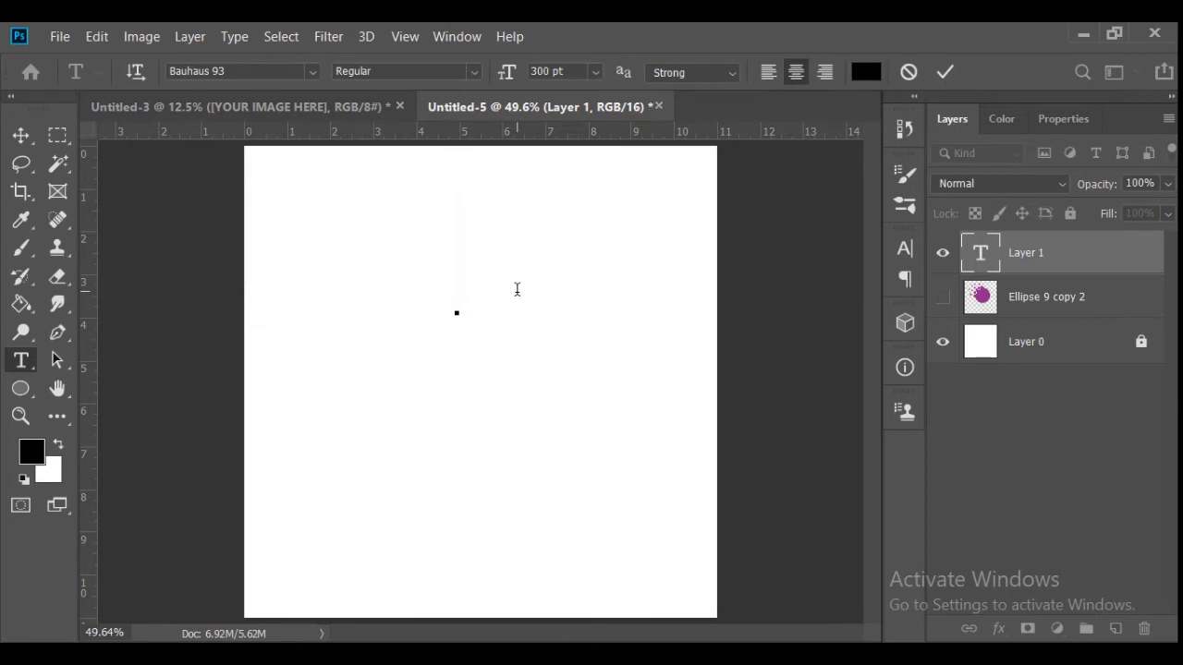
{"action": "type", "text": "p"}
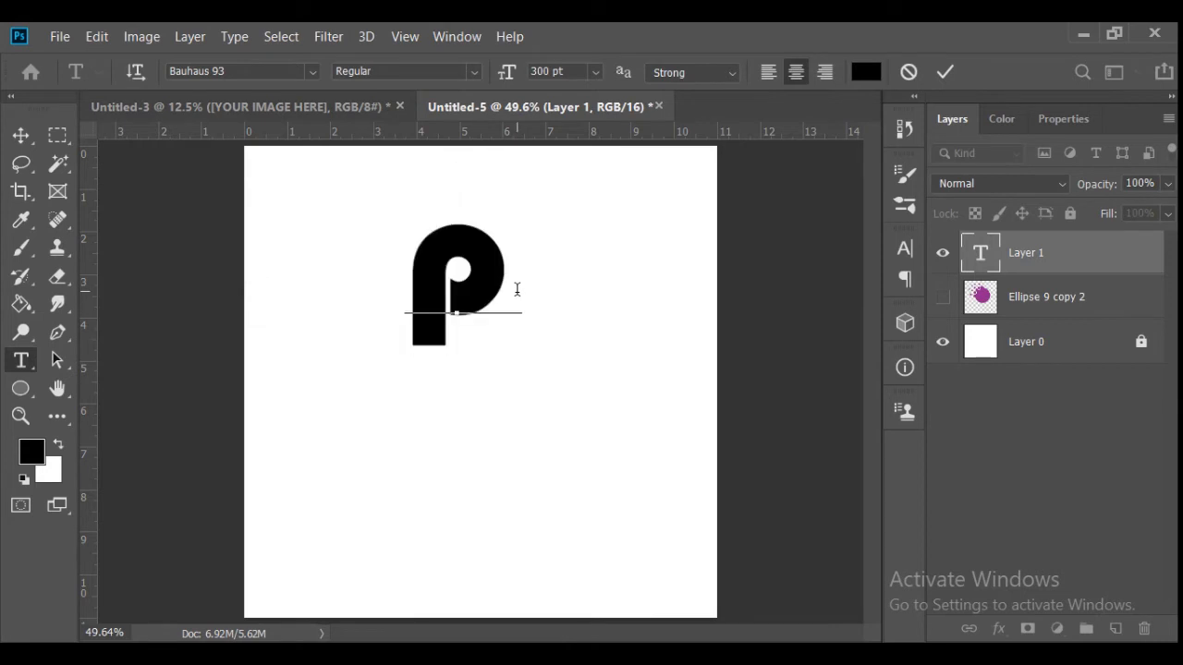
{"action": "left_click", "coordinate": [936, 78]}
{"action": "left_click", "coordinate": [14, 139]}
{"action": "left_click_drag", "start_coordinate": [429, 300], "coordinate": [437, 348]}
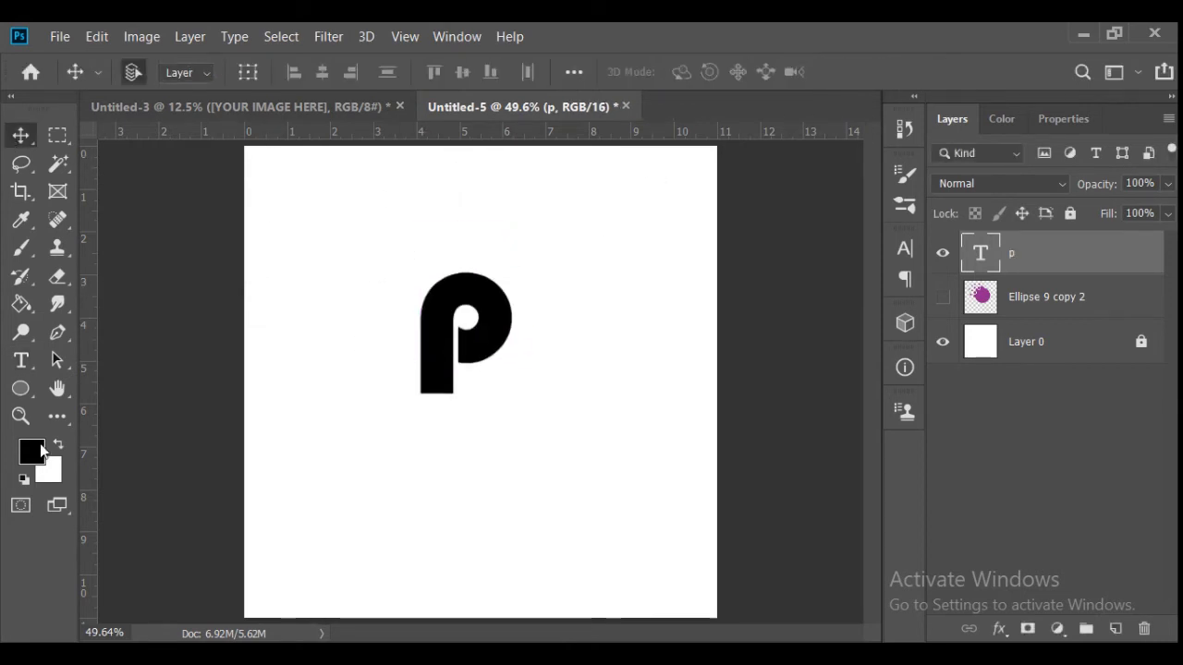
- Try to cover the lower part of the p's stem with a black rectangle, and undo it
{"action": "left_click", "coordinate": [20, 416]}
{"action": "left_click_drag", "start_coordinate": [478, 400], "coordinate": [592, 416]}
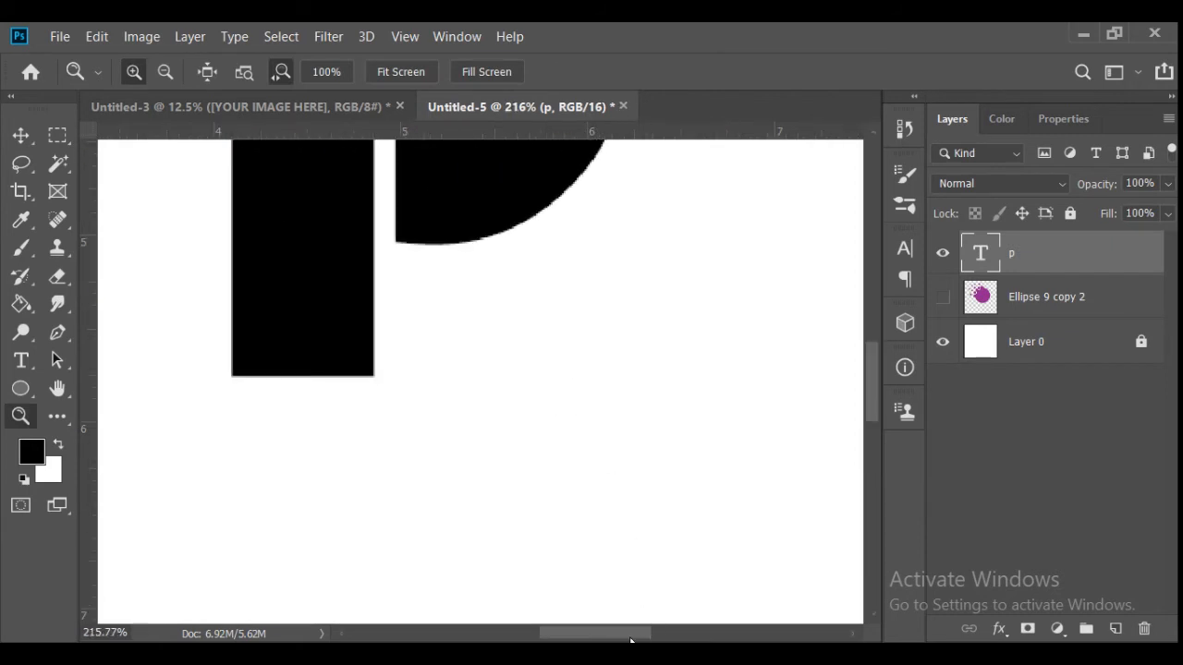
{"action": "left_click_drag", "start_coordinate": [631, 640], "coordinate": [611, 639]}
{"action": "left_click", "coordinate": [851, 403]}
{"action": "left_click_drag", "start_coordinate": [869, 407], "coordinate": [869, 383]}
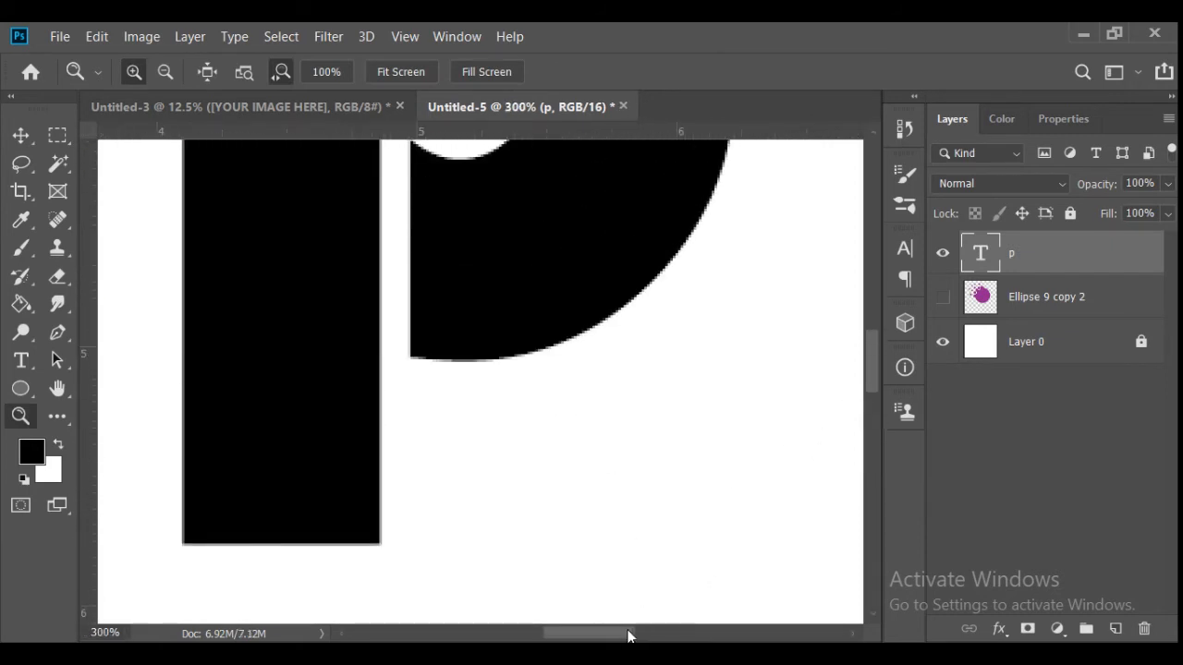
{"action": "left_click_drag", "start_coordinate": [629, 634], "coordinate": [603, 634]}
{"action": "right_click", "coordinate": [22, 390]}
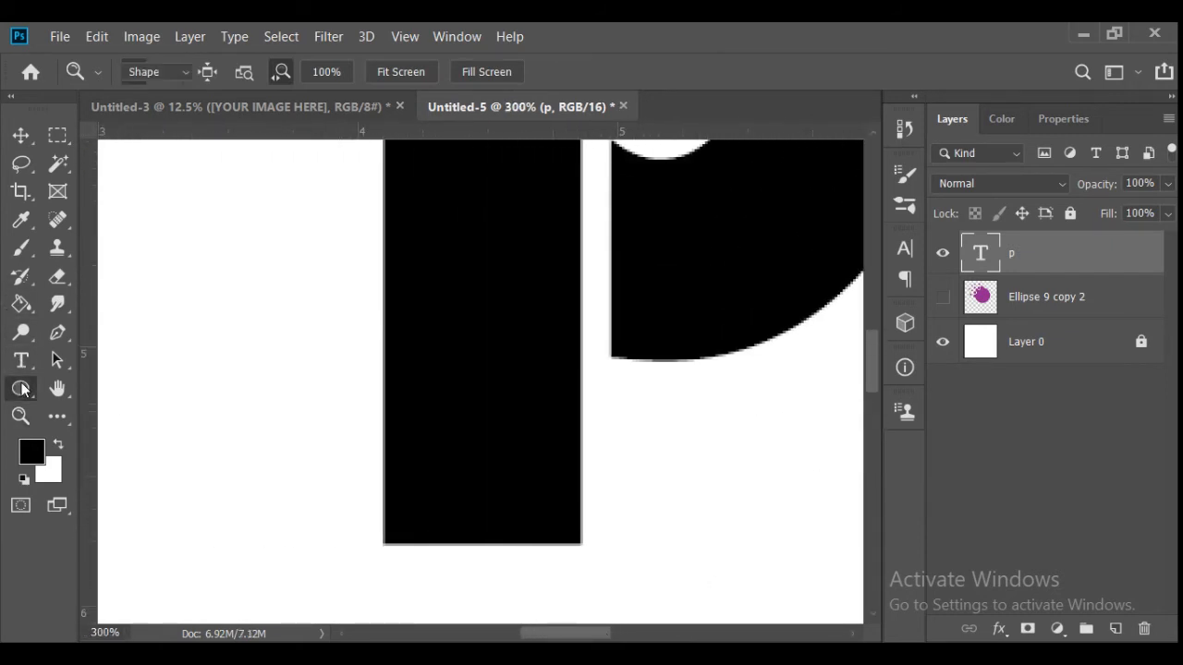
{"action": "left_click", "coordinate": [85, 383]}
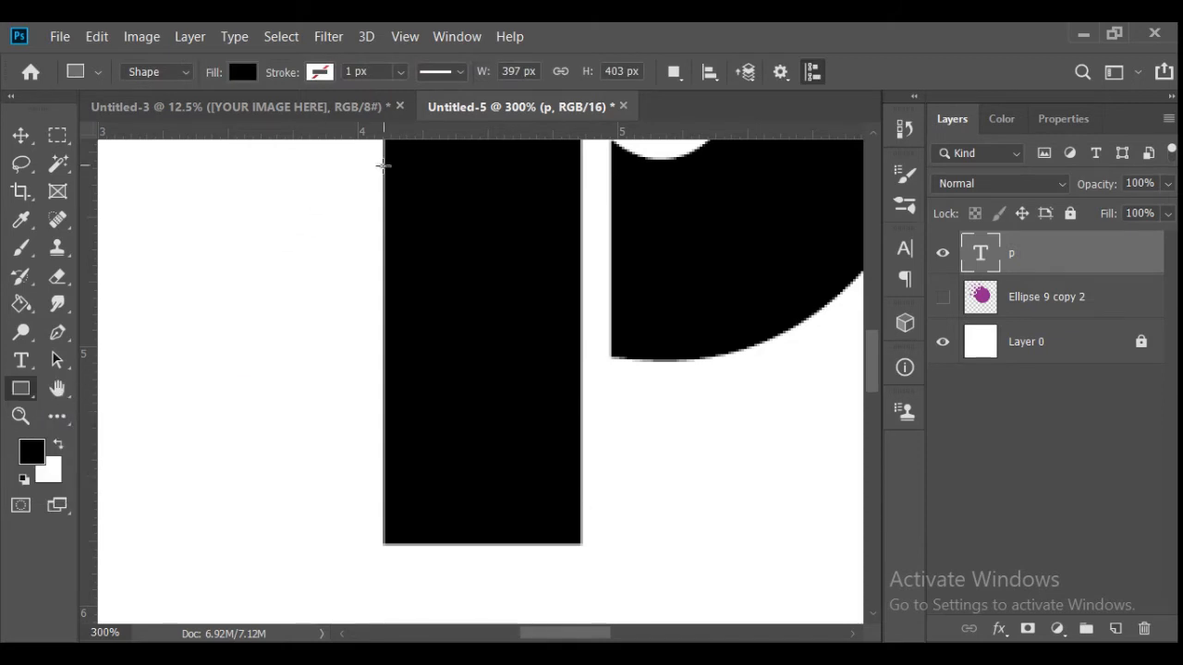
{"action": "left_click_drag", "start_coordinate": [383, 165], "coordinate": [580, 546]}
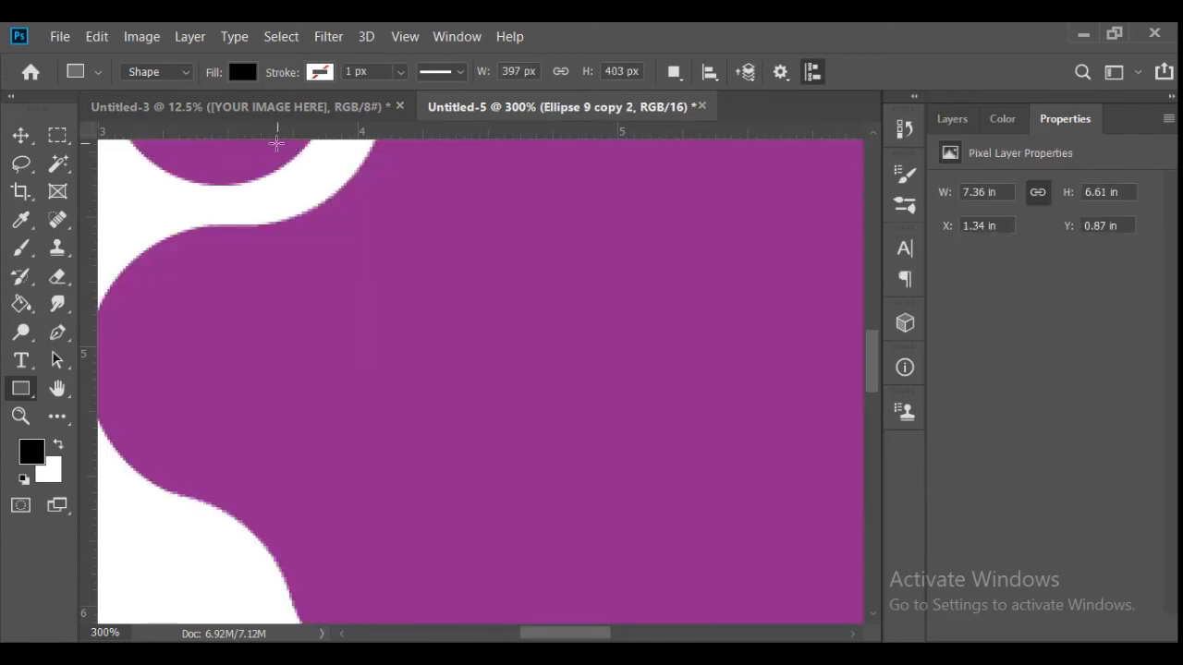
{"action": "key", "text": "z"}
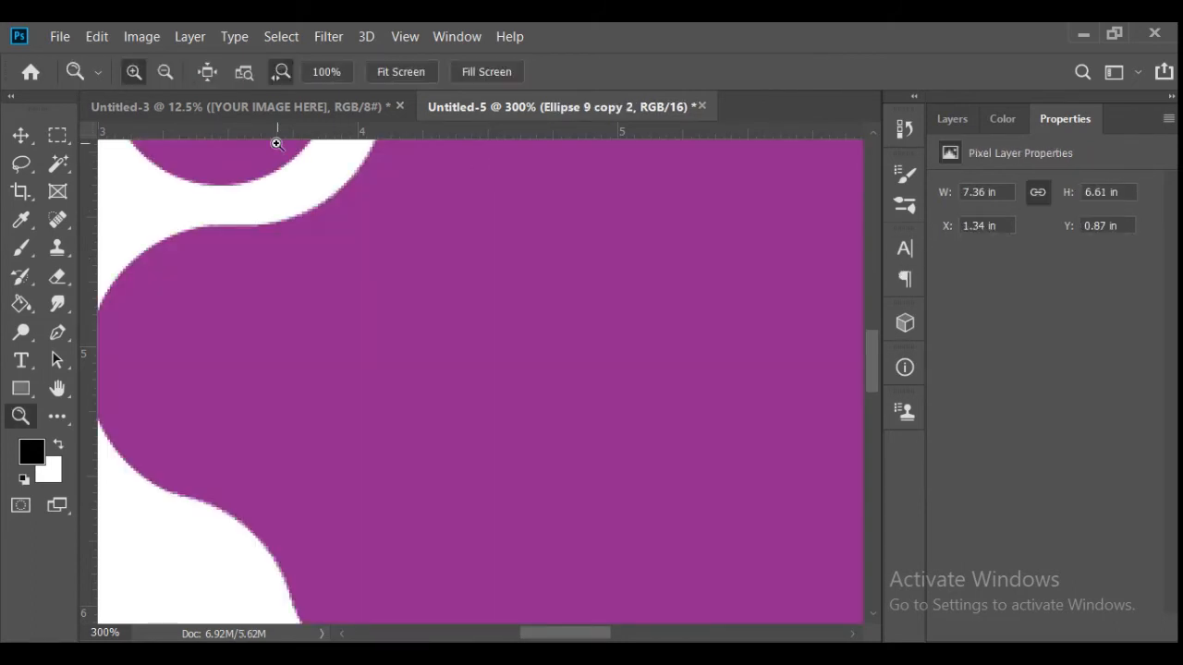
{"action": "left_click", "coordinate": [19, 134]}
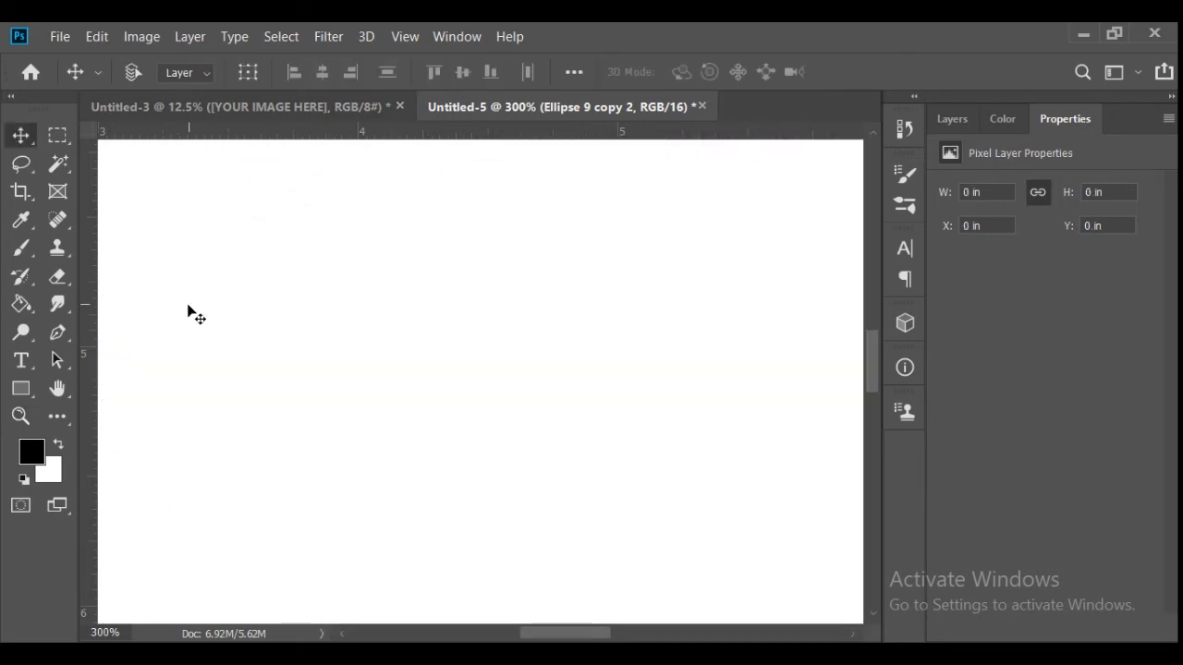
{"action": "left_click", "coordinate": [952, 119]}
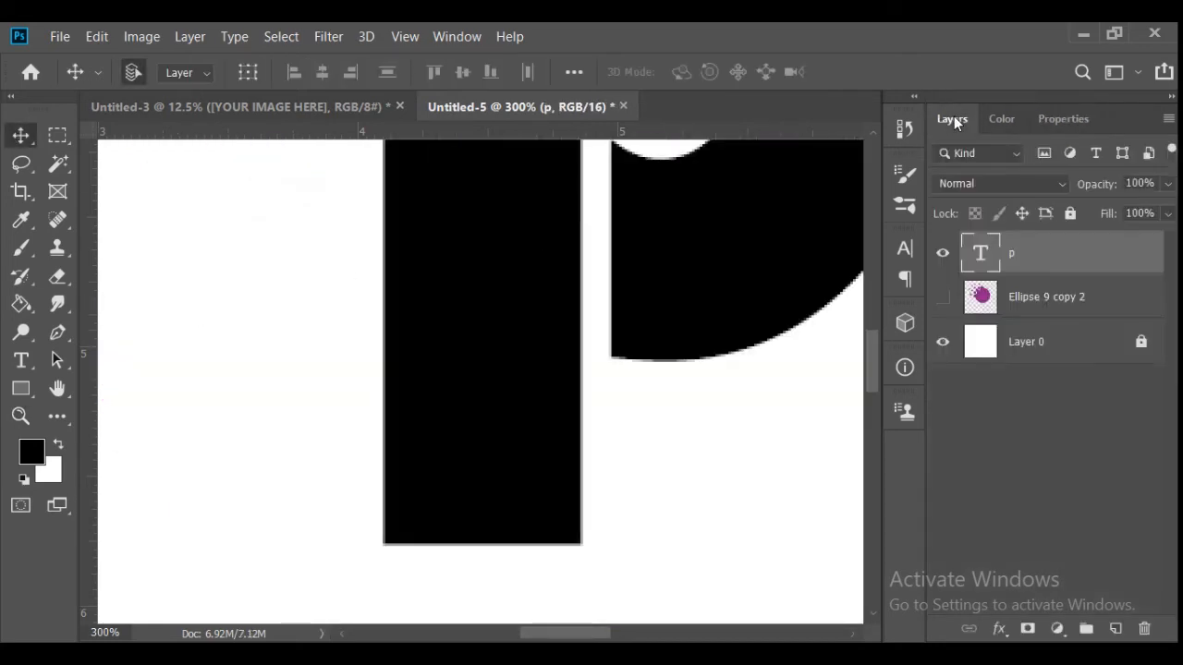
- Recolour the "p" with the purple sampled from the blob, showing the artwork layer only for sampling and hiding it again
{"action": "key", "text": "t"}
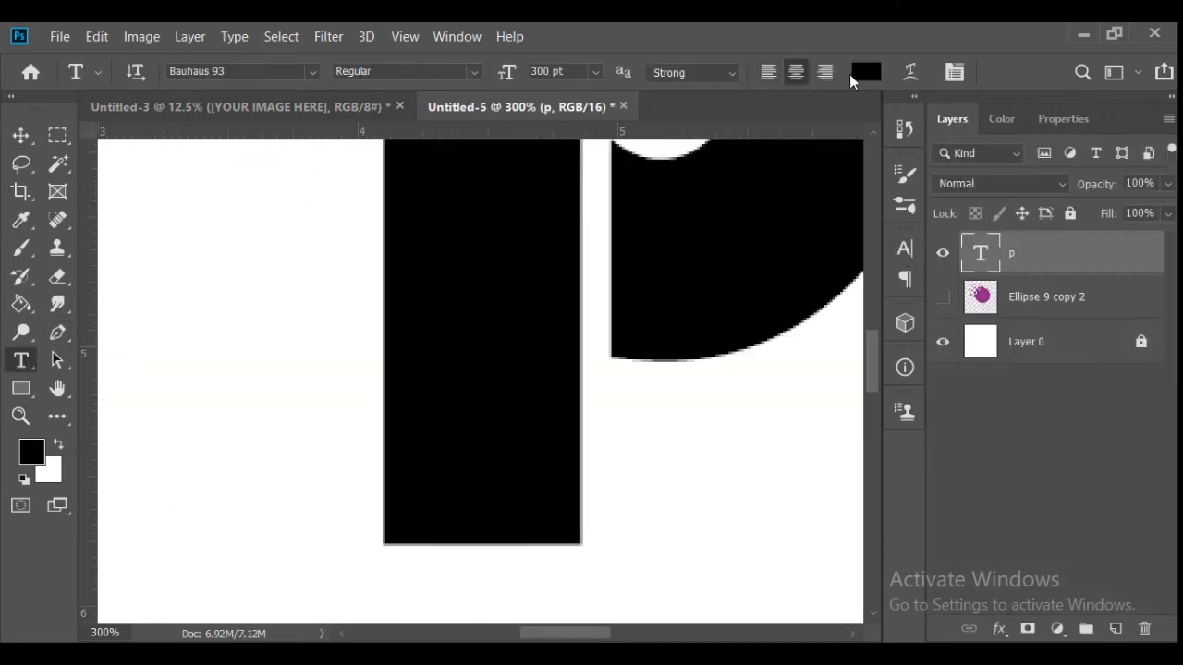
{"action": "left_click", "coordinate": [855, 73]}
{"action": "key", "text": "Return"}
{"action": "double_click", "coordinate": [478, 200]}
{"action": "left_click", "coordinate": [867, 72]}
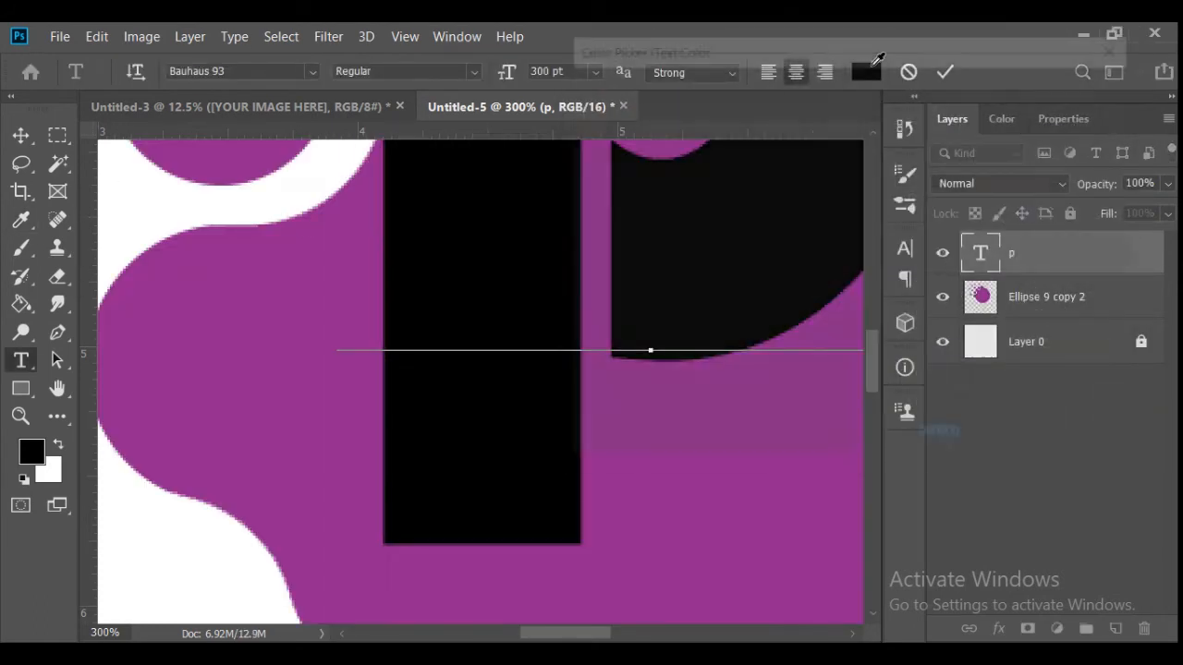
{"action": "left_click", "coordinate": [320, 273]}
{"action": "left_click", "coordinate": [1023, 85]}
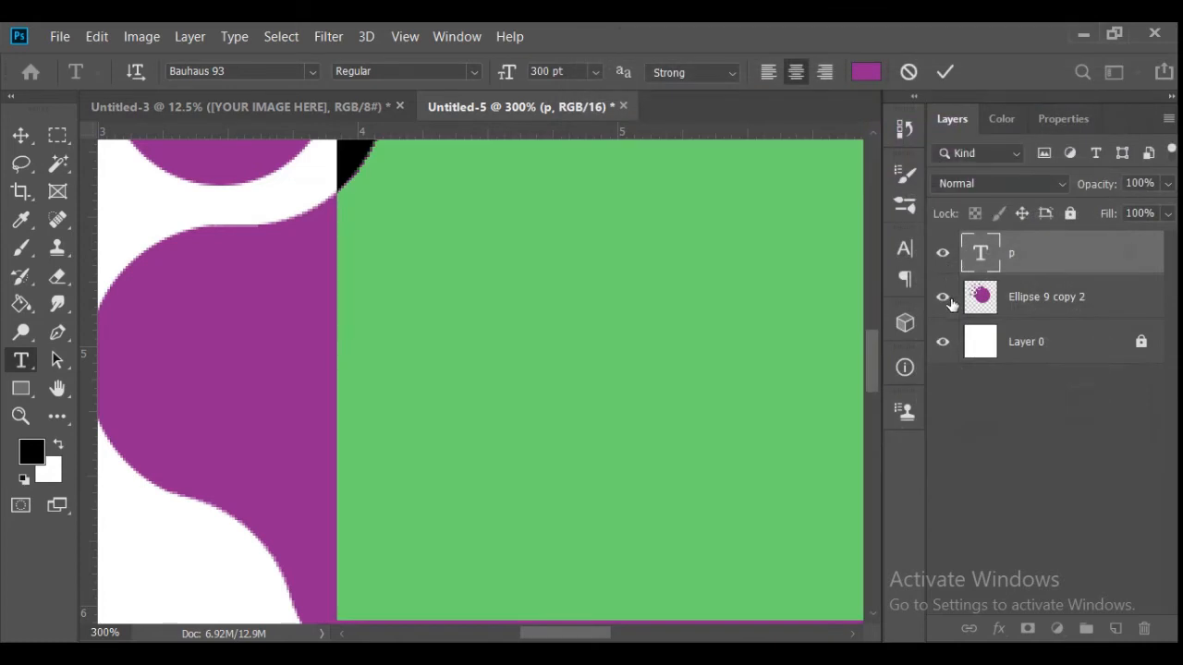
{"action": "left_click", "coordinate": [944, 73]}
{"action": "left_click", "coordinate": [943, 297]}
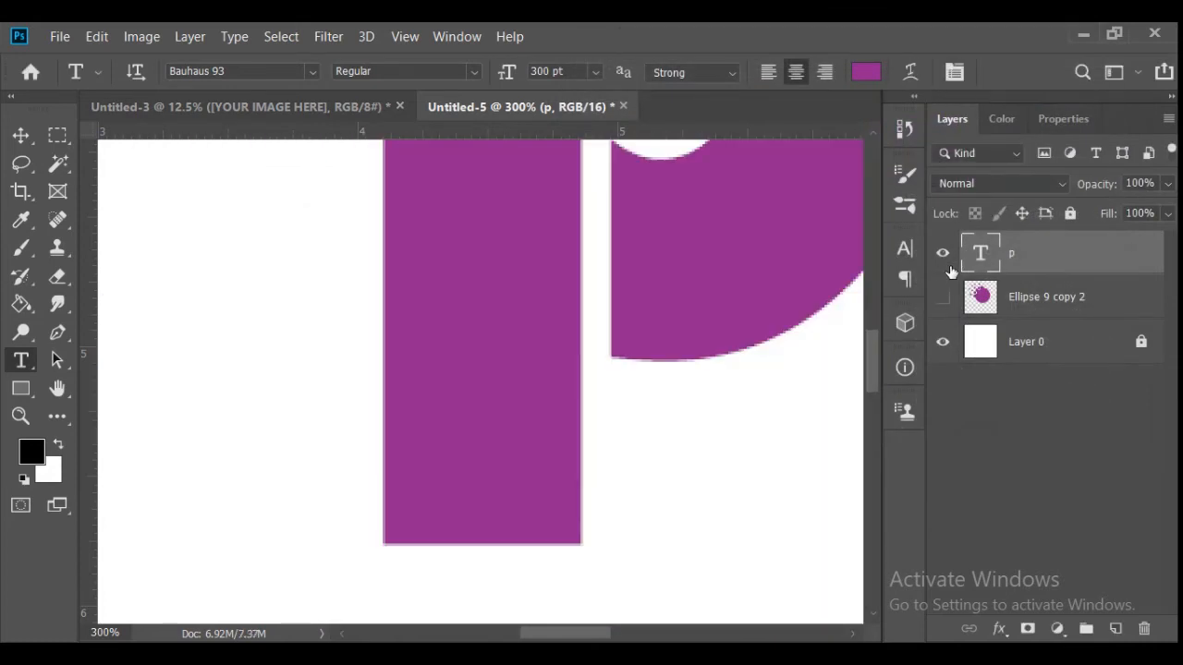
- Fully lock the blob artwork layer and keep it hidden
{"action": "left_click", "coordinate": [1063, 302]}
{"action": "left_click", "coordinate": [943, 297]}
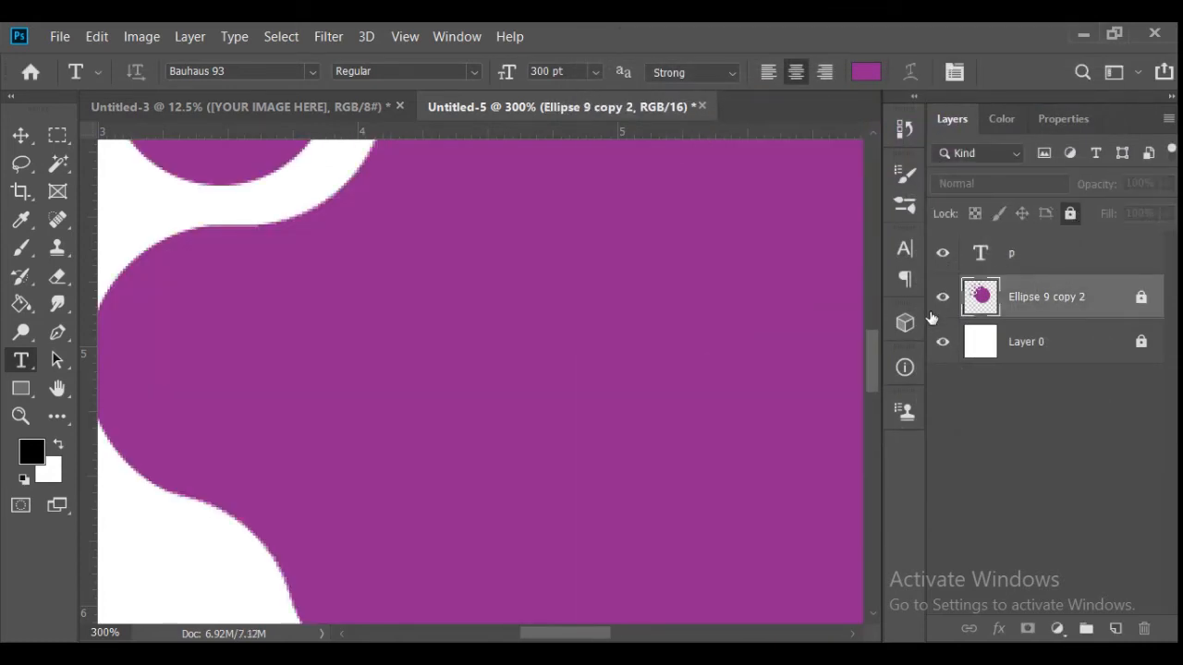
{"action": "left_click", "coordinate": [943, 297]}
- Draw a rectangle of about 77 by 139 px over the lower part of the p's stem, fill it purple and align it with the stem
{"action": "left_click", "coordinate": [1030, 253]}
{"action": "left_click", "coordinate": [20, 388]}
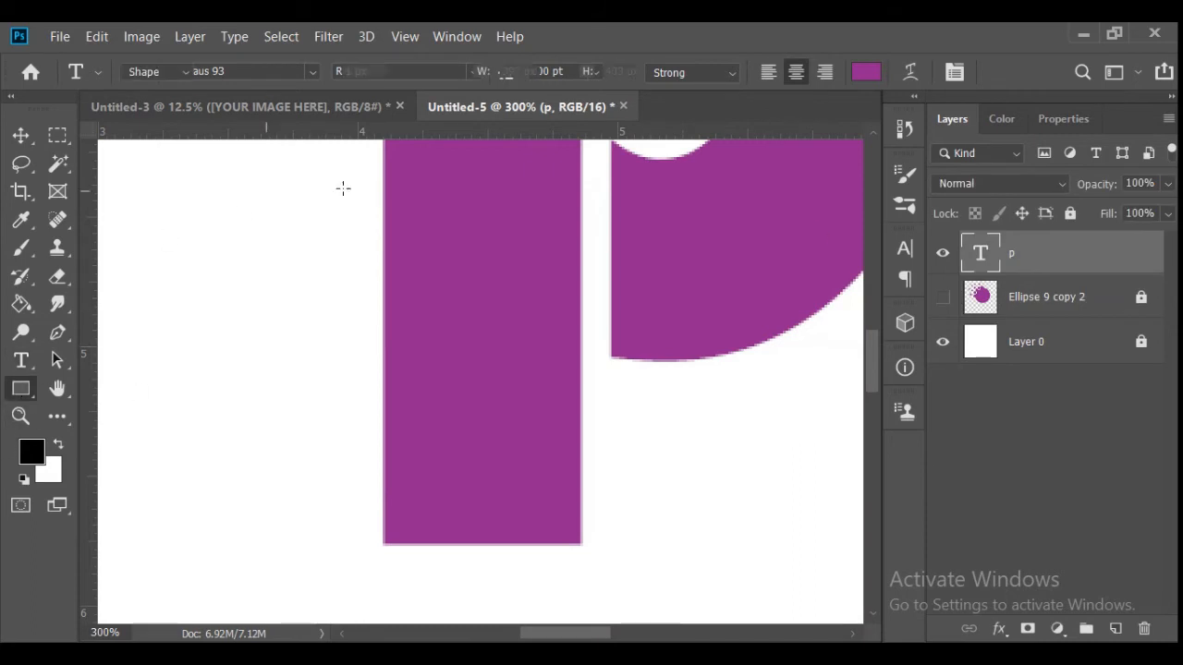
{"action": "left_click_drag", "start_coordinate": [380, 183], "coordinate": [579, 544]}
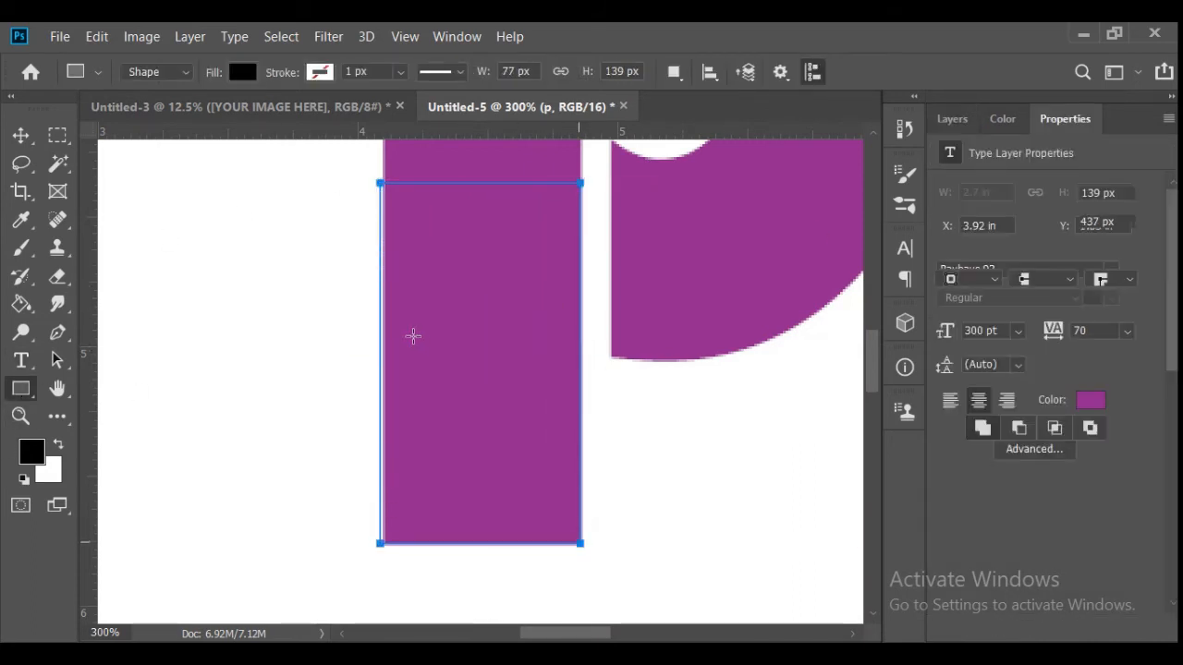
{"action": "left_click", "coordinate": [944, 258]}
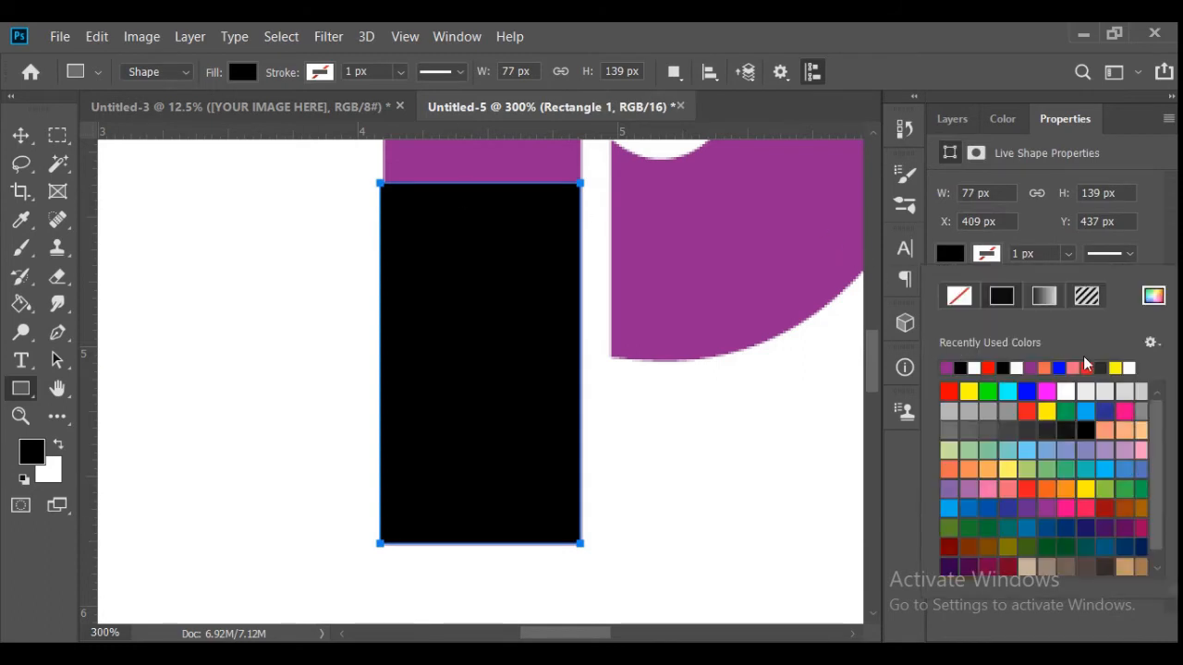
{"action": "left_click", "coordinate": [947, 368]}
{"action": "key", "text": "Return"}
{"action": "key", "text": "v"}
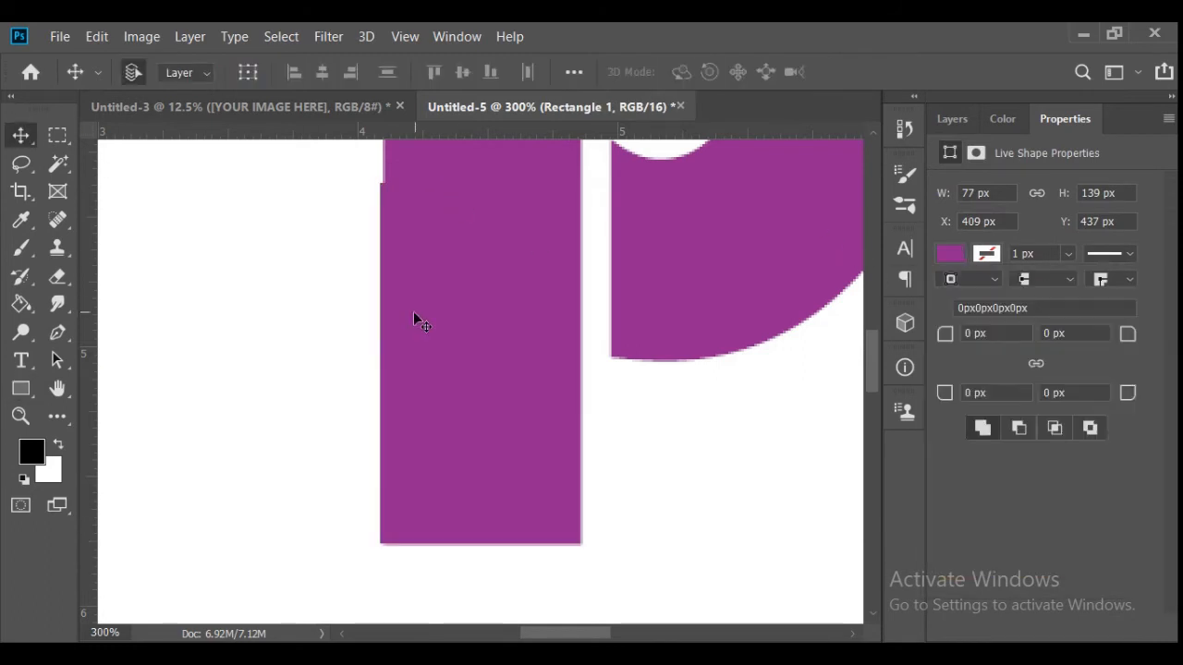
{"action": "key", "text": "Right"}
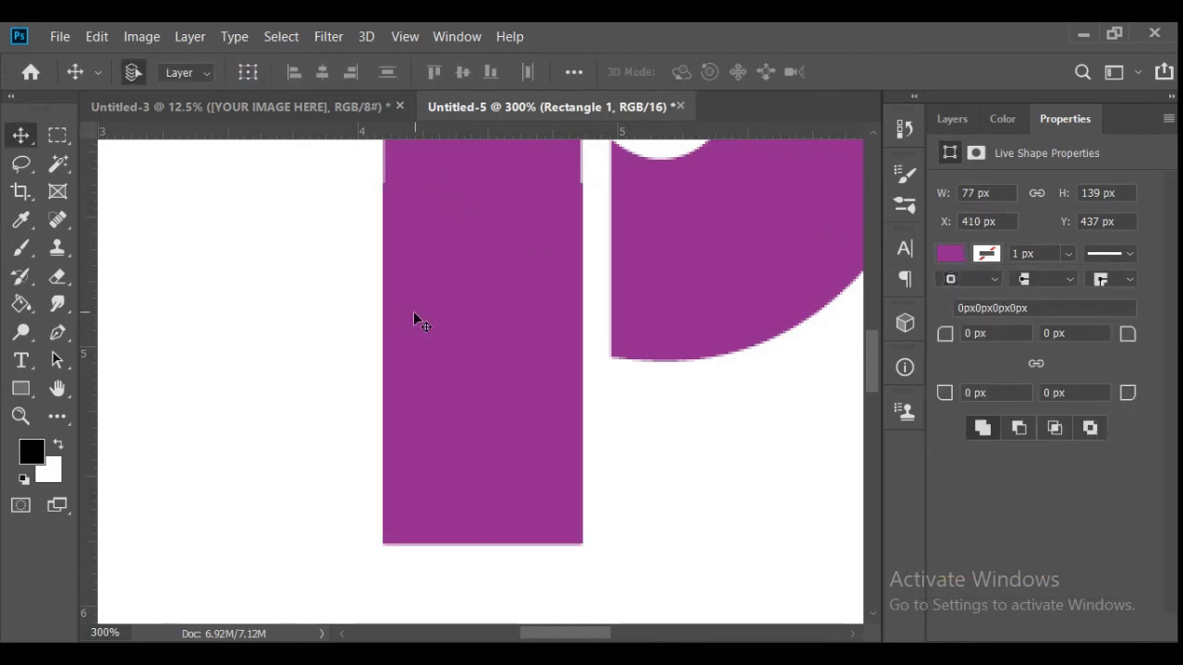
- Rasterize the "p" text layer and erase the lower end of its stem beneath the rectangle
{"action": "left_click", "coordinate": [952, 120]}
{"action": "left_click", "coordinate": [1003, 300]}
{"action": "left_click", "coordinate": [57, 277]}
{"action": "left_click", "coordinate": [434, 436]}
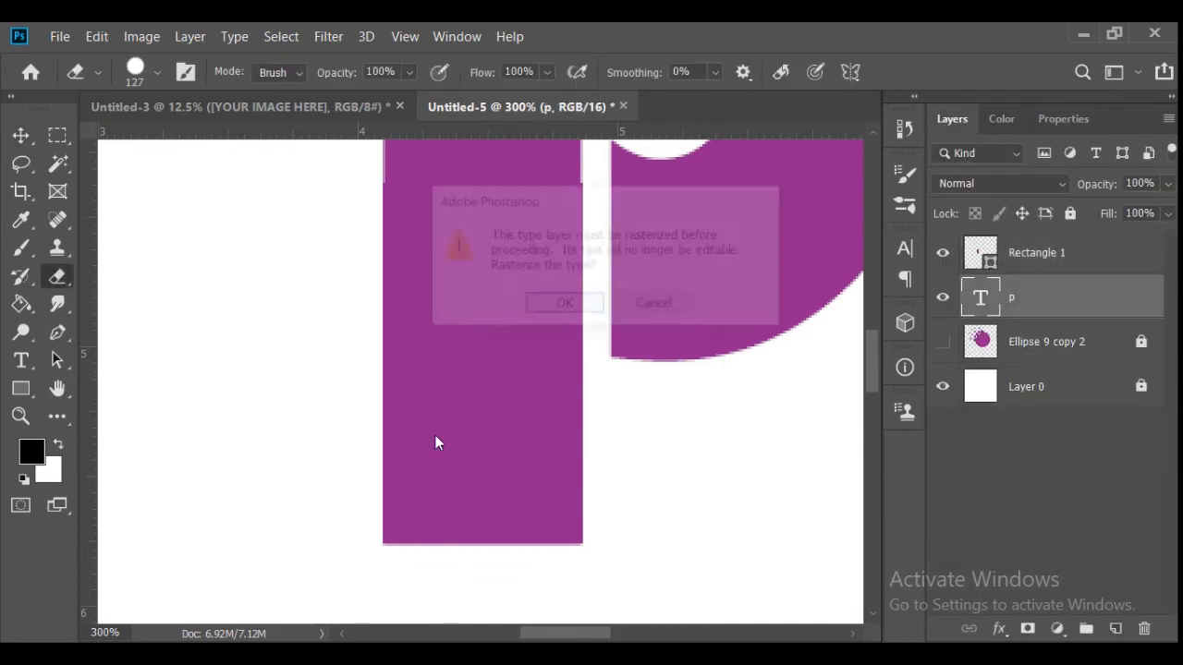
{"action": "left_click", "coordinate": [560, 304]}
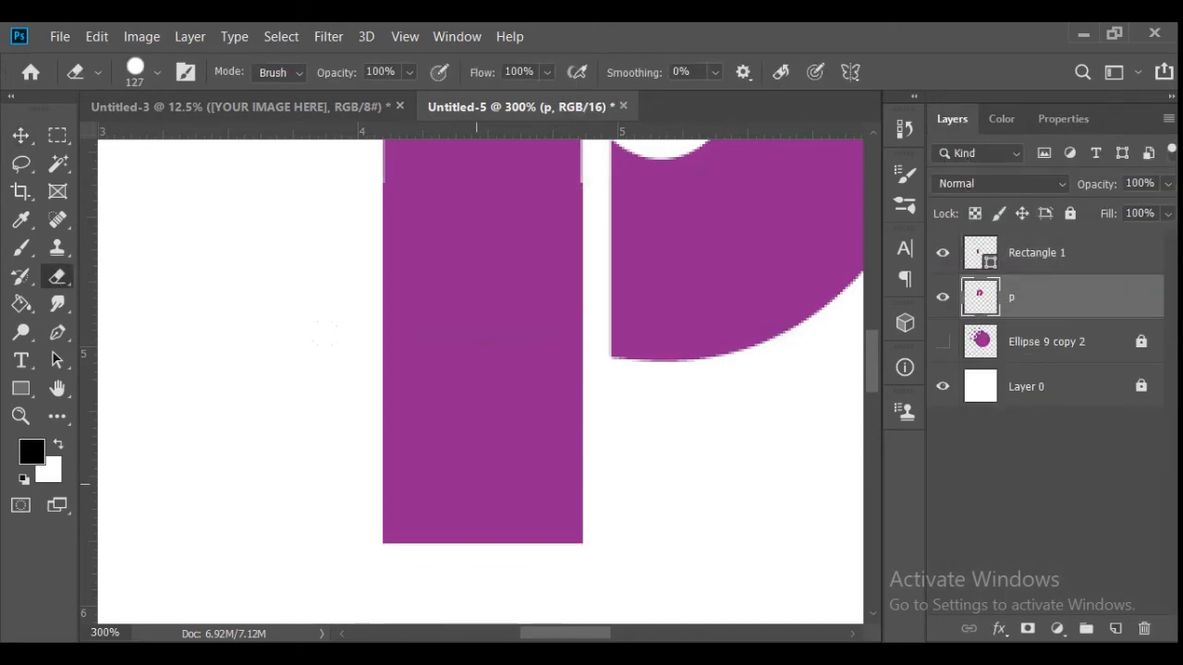
- Round the lower-right corner of the stem rectangle to a 68 px radius
{"action": "left_click", "coordinate": [943, 297]}
{"action": "left_click", "coordinate": [970, 263]}
{"action": "left_click", "coordinate": [1072, 118]}
{"action": "left_click_drag", "start_coordinate": [1128, 397], "coordinate": [1182, 402]}
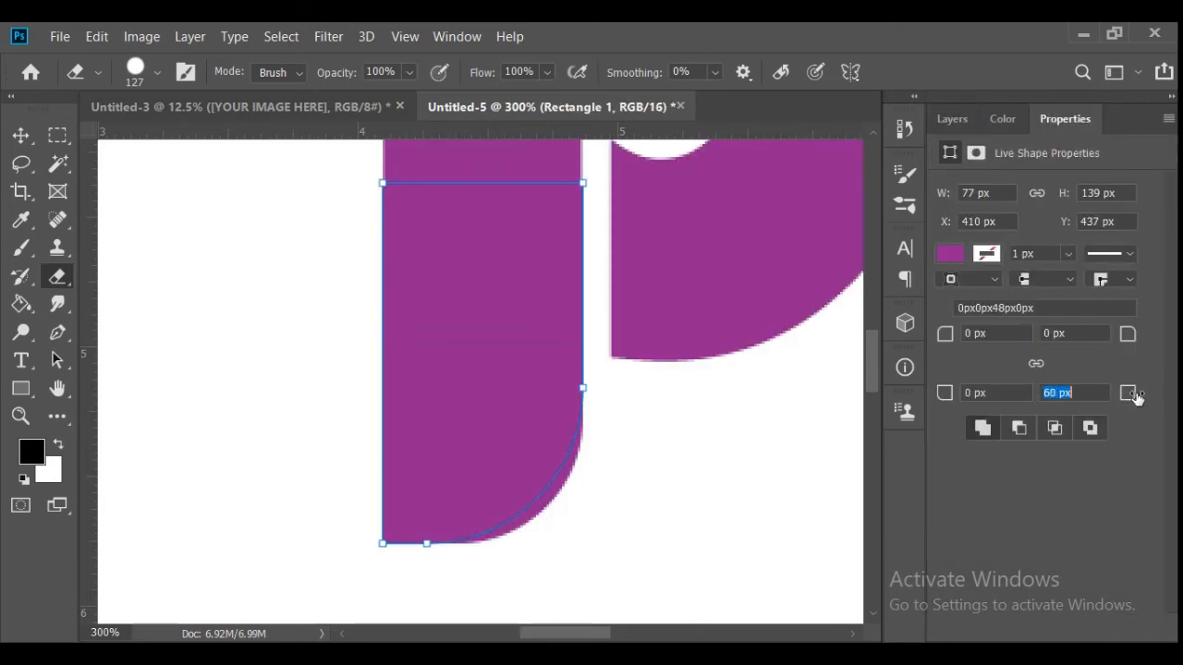
- Shift the rounded rectangle against the stem's outer edge and narrow it to 74 px
{"action": "left_click", "coordinate": [21, 416]}
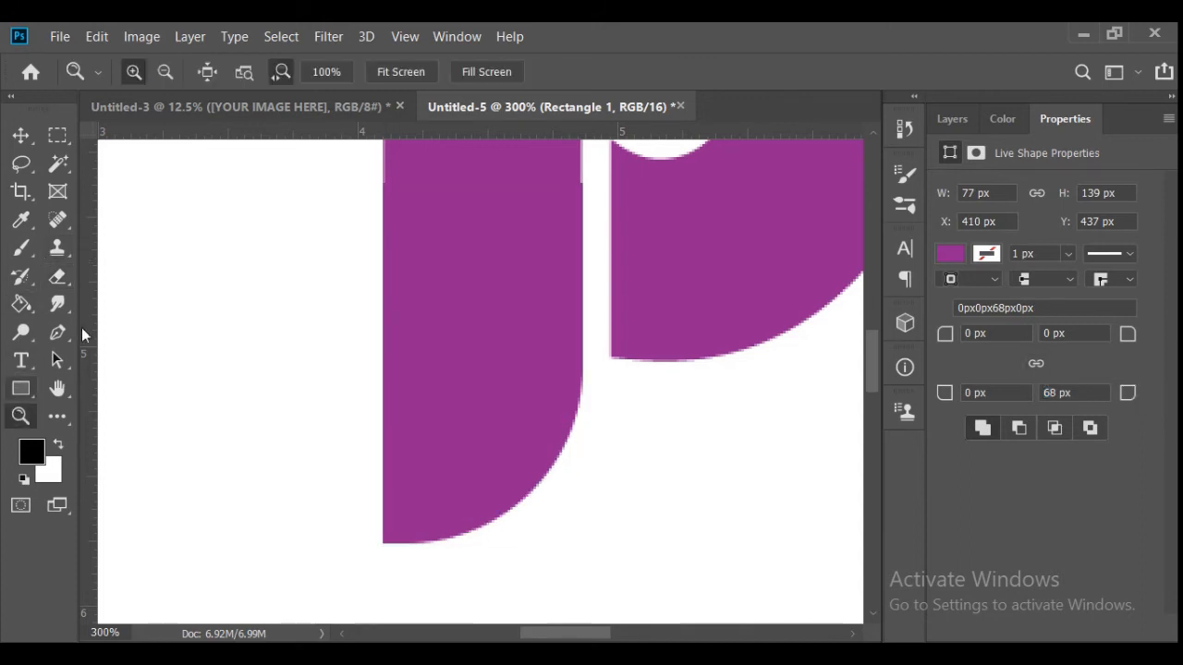
{"action": "left_click", "coordinate": [388, 72]}
{"action": "key", "text": "v"}
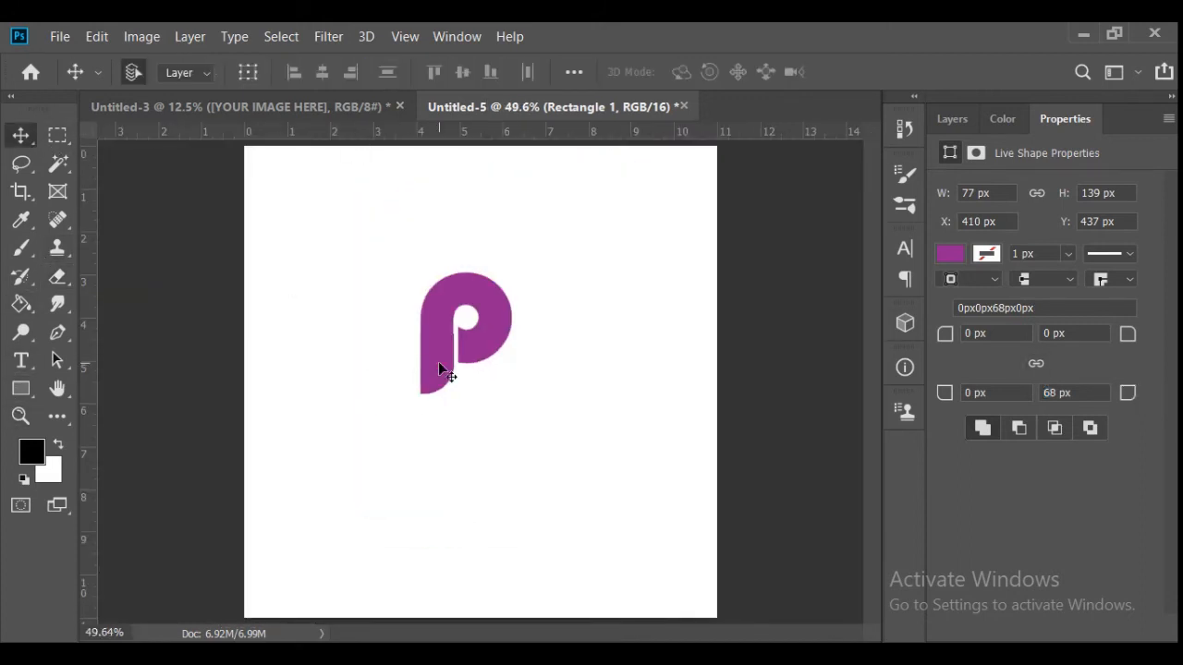
{"action": "left_click", "coordinate": [20, 416]}
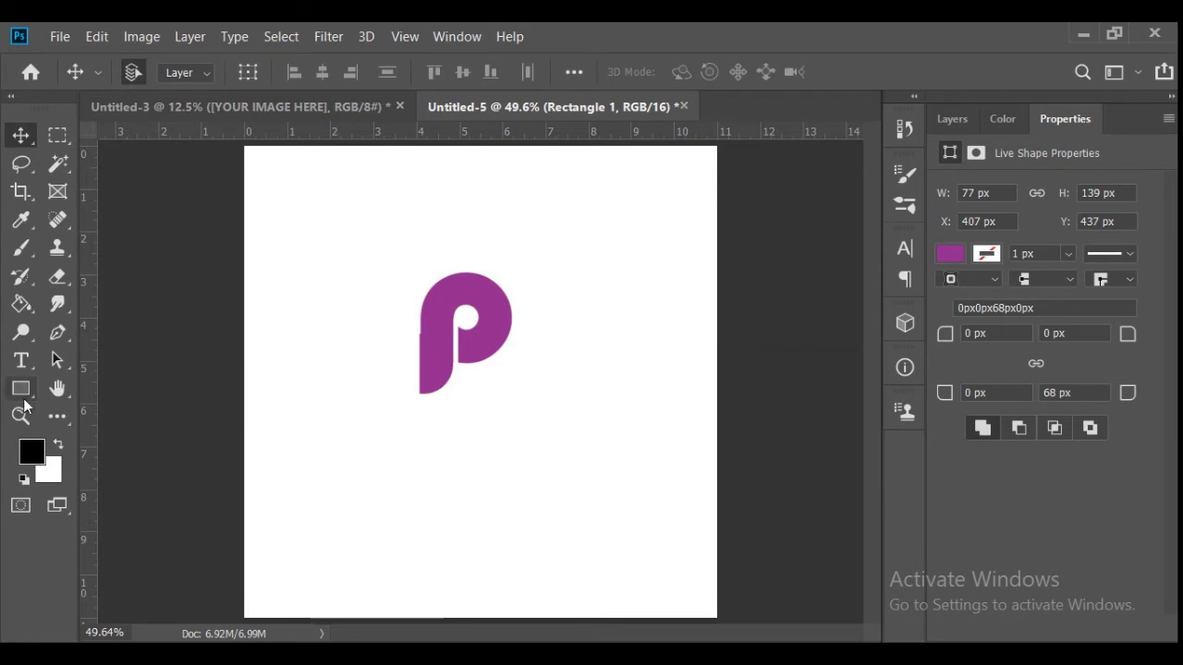
{"action": "left_click_drag", "start_coordinate": [385, 362], "coordinate": [509, 368]}
{"action": "left_click", "coordinate": [20, 135]}
{"action": "key", "text": "ctrl+t"}
{"action": "key", "text": "Return"}
{"action": "key", "text": "z"}
{"action": "left_click", "coordinate": [399, 72]}
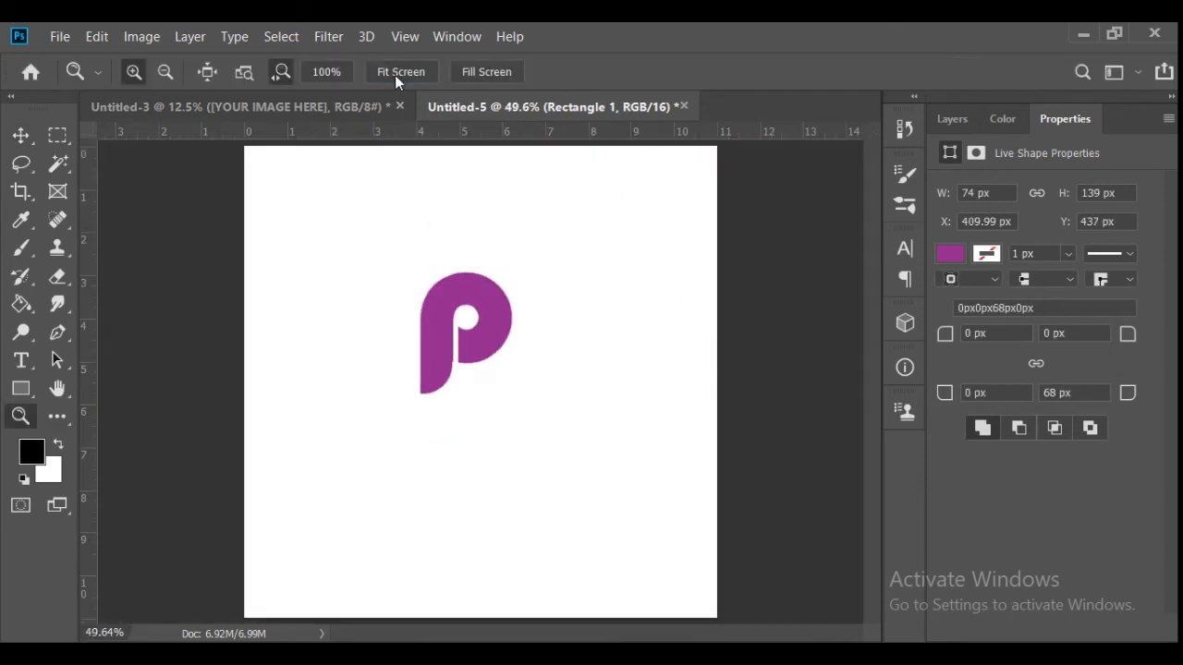
- Transform the rounded rectangle to 76 px wide at X 410 px so its edges line up with the p's stem
{"action": "key", "text": "v"}
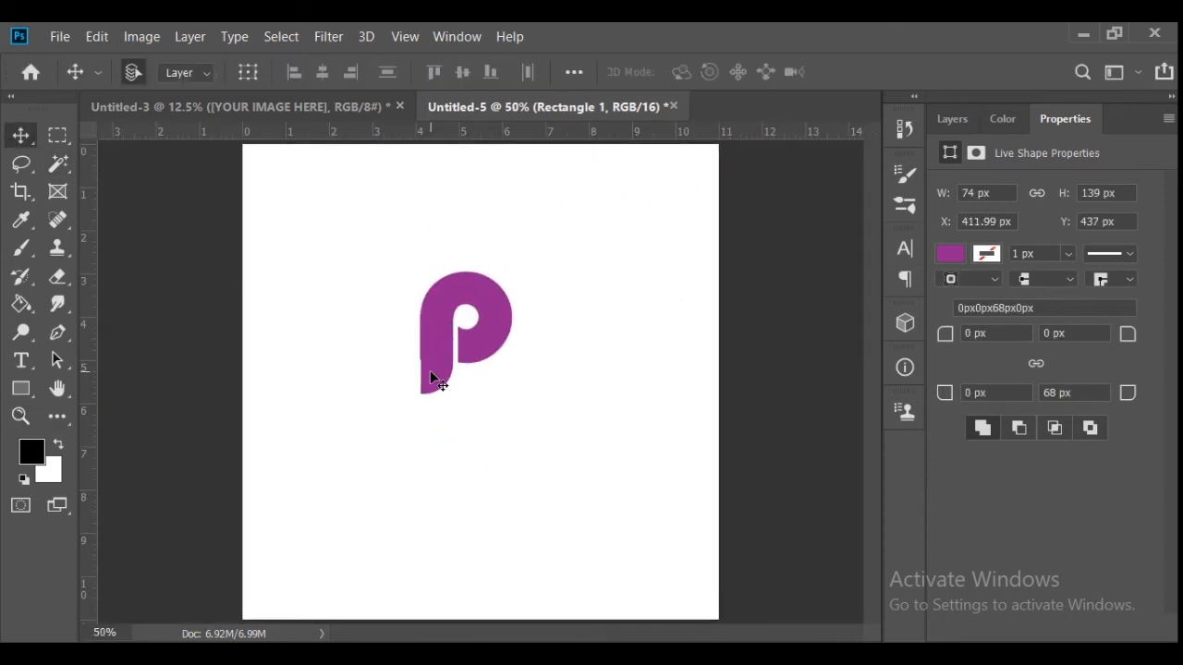
{"action": "key", "text": "ctrl+t"}
{"action": "left_click_drag", "start_coordinate": [421, 362], "coordinate": [420, 363]}
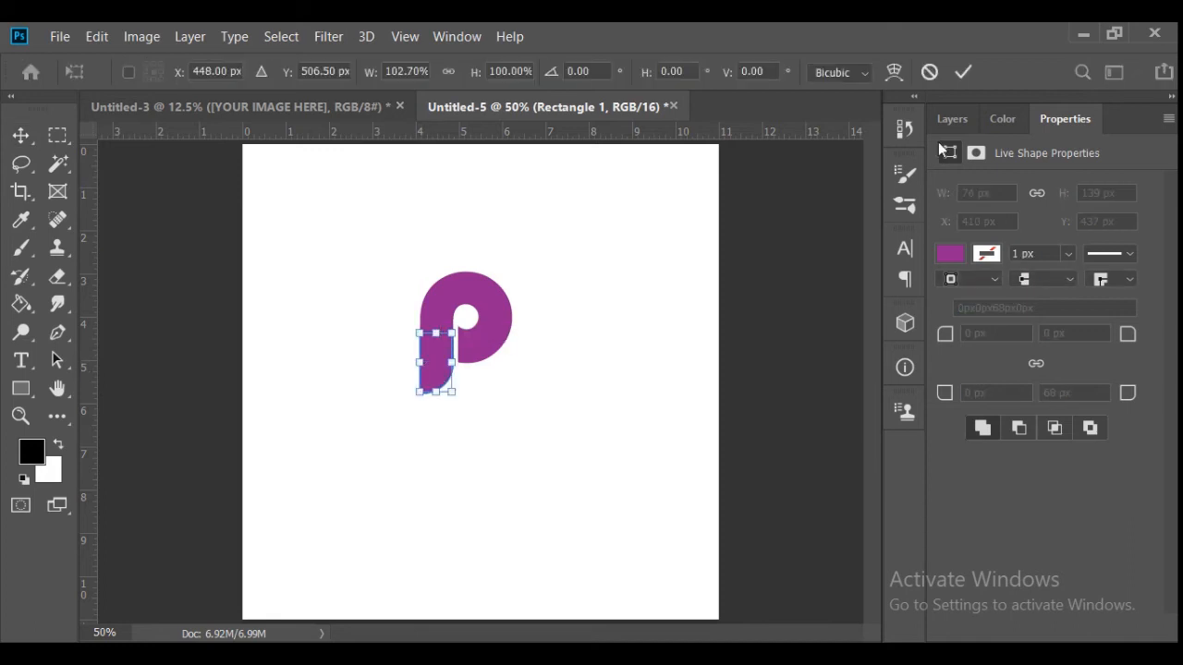
{"action": "left_click", "coordinate": [964, 72]}
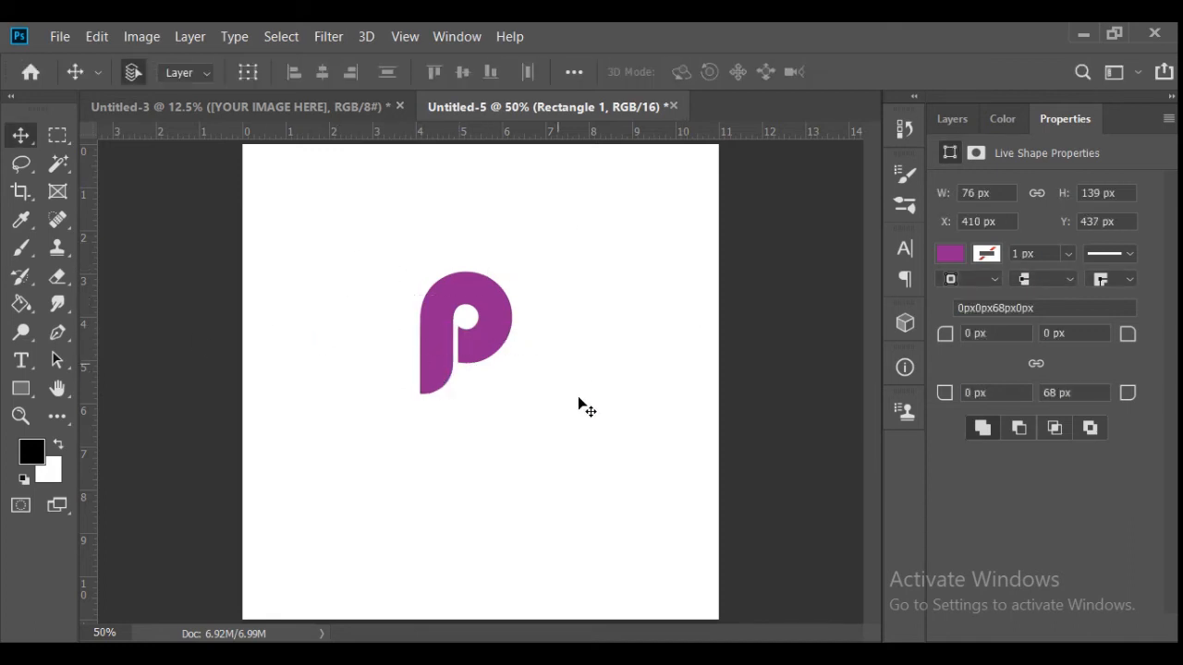
- Combine the rounded rectangle and the "p" layer into one smart object and rasterize it
{"action": "left_click", "coordinate": [946, 116]}
{"action": "right_click", "coordinate": [1002, 253]}
{"action": "left_click", "coordinate": [792, 319]}
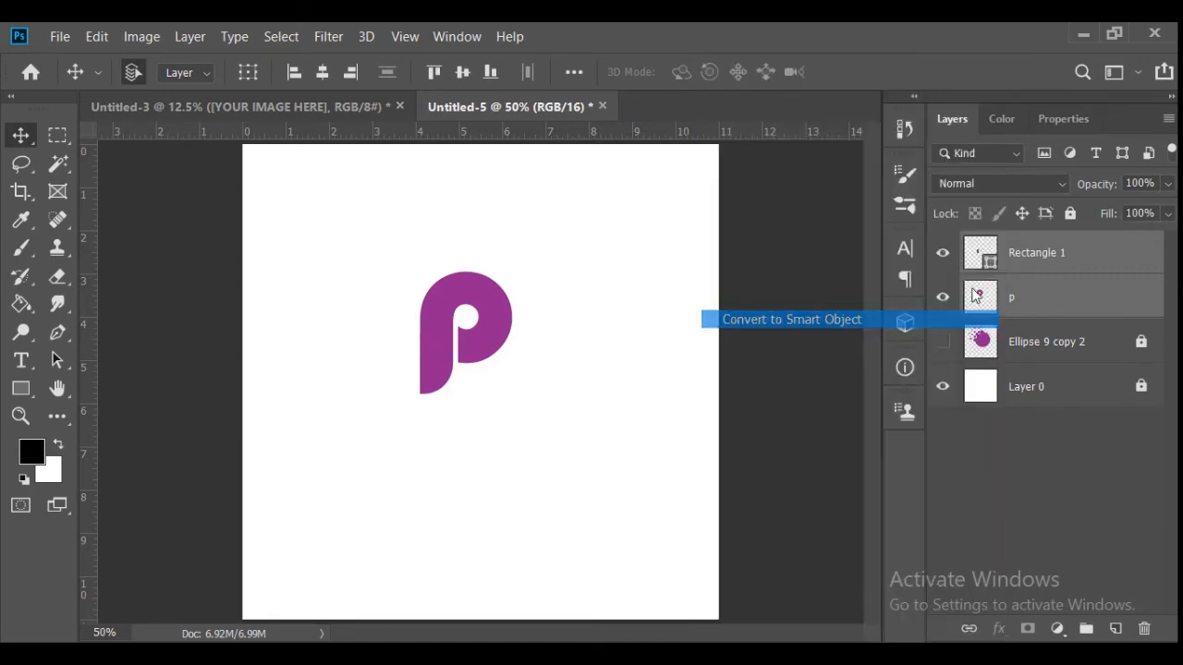
{"action": "right_click", "coordinate": [969, 247]}
{"action": "right_click", "coordinate": [1077, 237]}
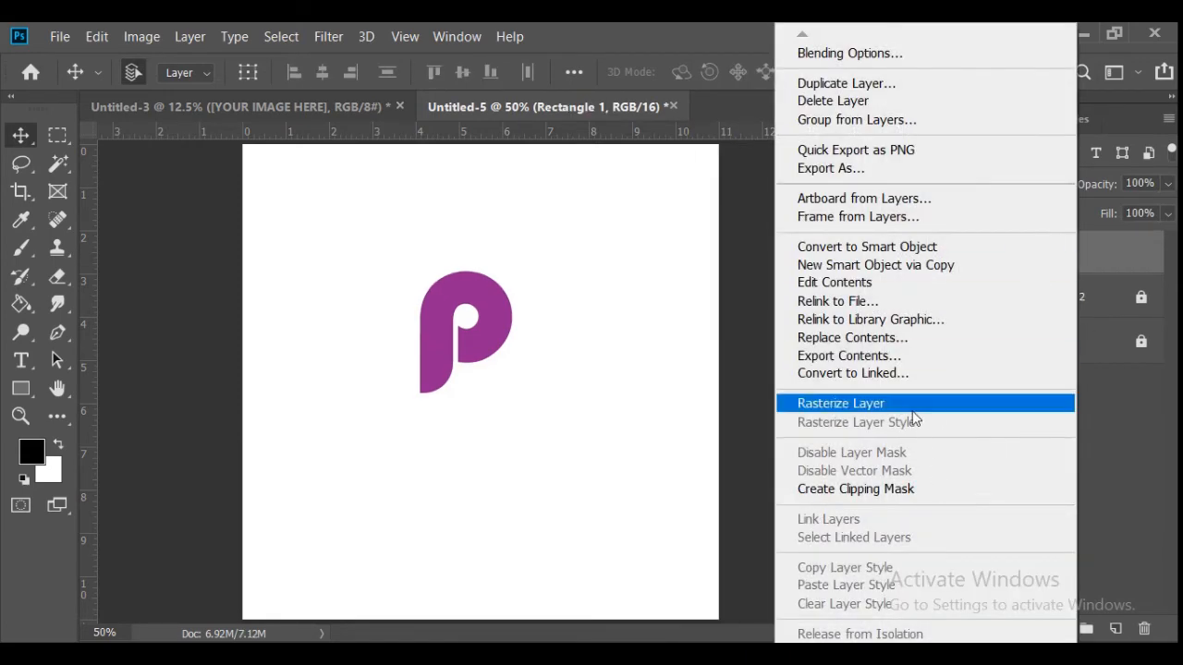
{"action": "left_click", "coordinate": [1017, 404]}
- Give the combined "p" a white (ffffff) Color Overlay and place it in the middle of the redisplayed blob
{"action": "left_click", "coordinate": [1000, 628]}
{"action": "left_click", "coordinate": [1040, 544]}
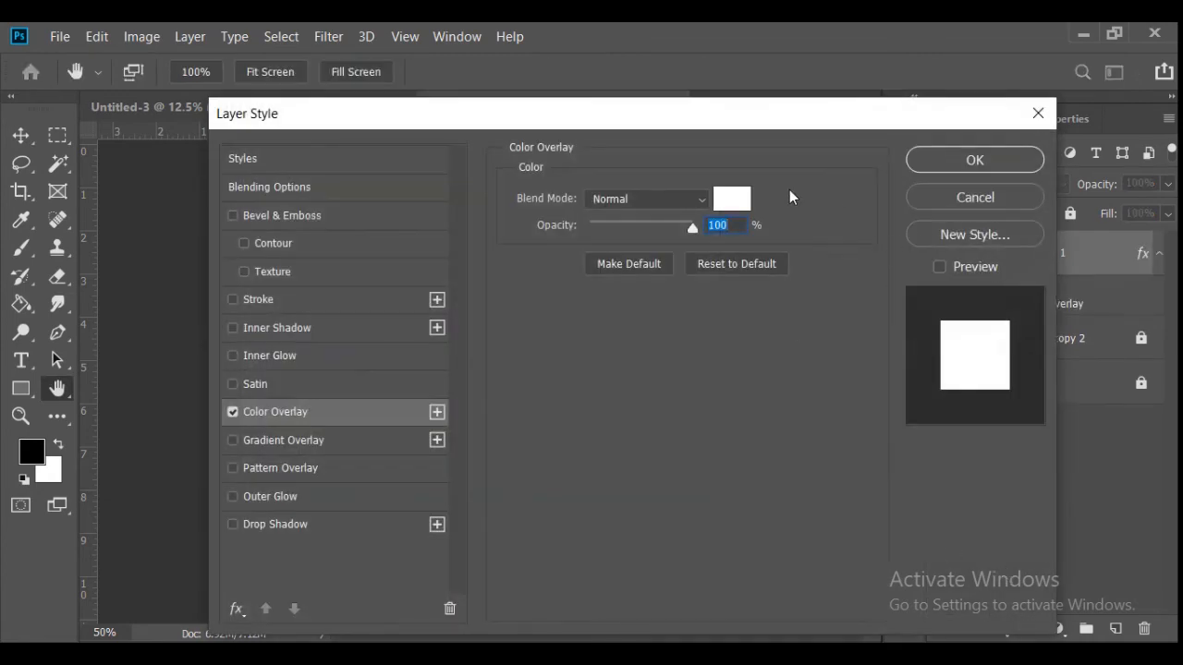
{"action": "left_click", "coordinate": [731, 196]}
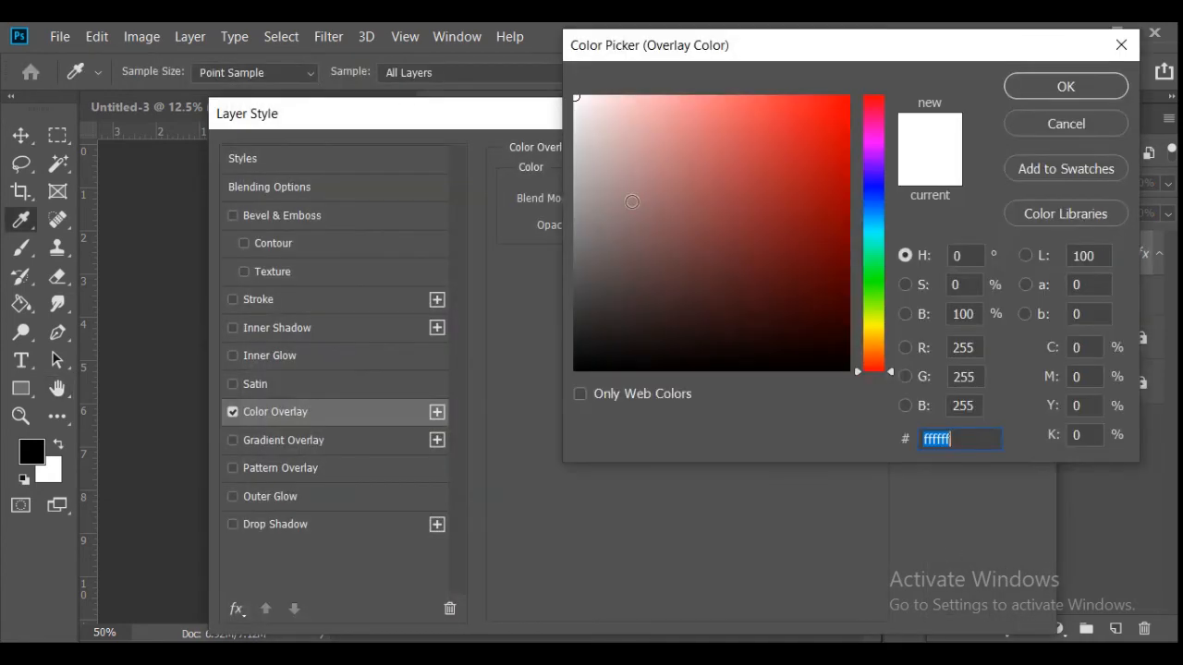
{"action": "left_click", "coordinate": [1072, 88]}
{"action": "left_click", "coordinate": [971, 161]}
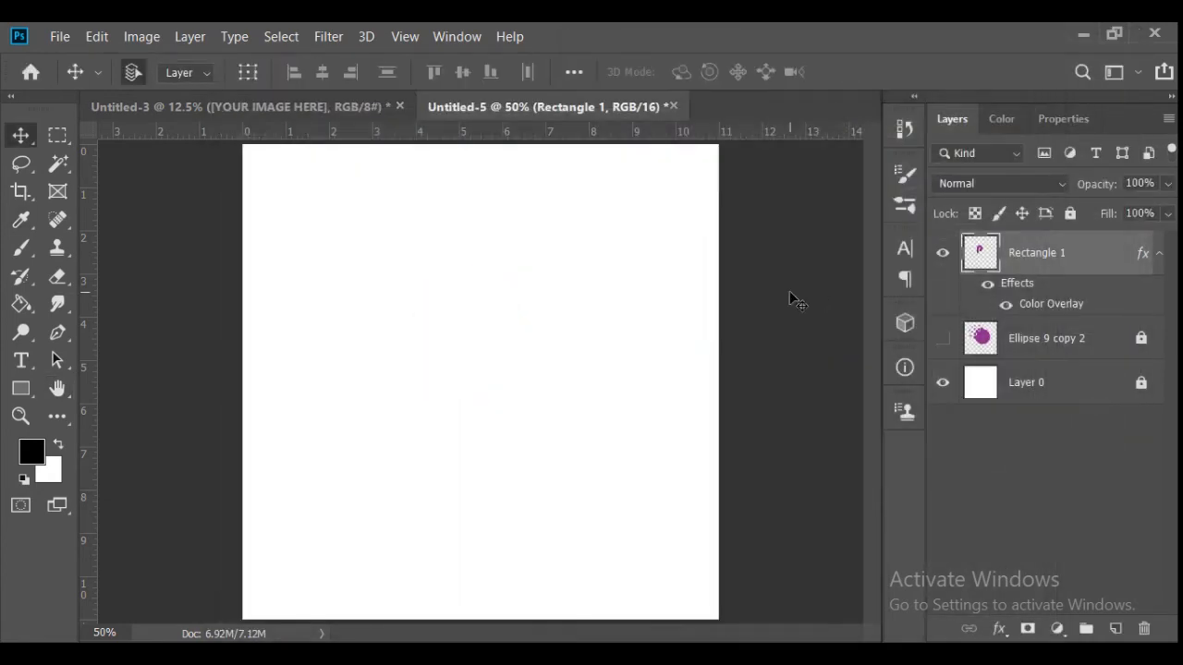
{"action": "left_click_drag", "start_coordinate": [434, 326], "coordinate": [474, 351]}
{"action": "key", "text": "Left"}
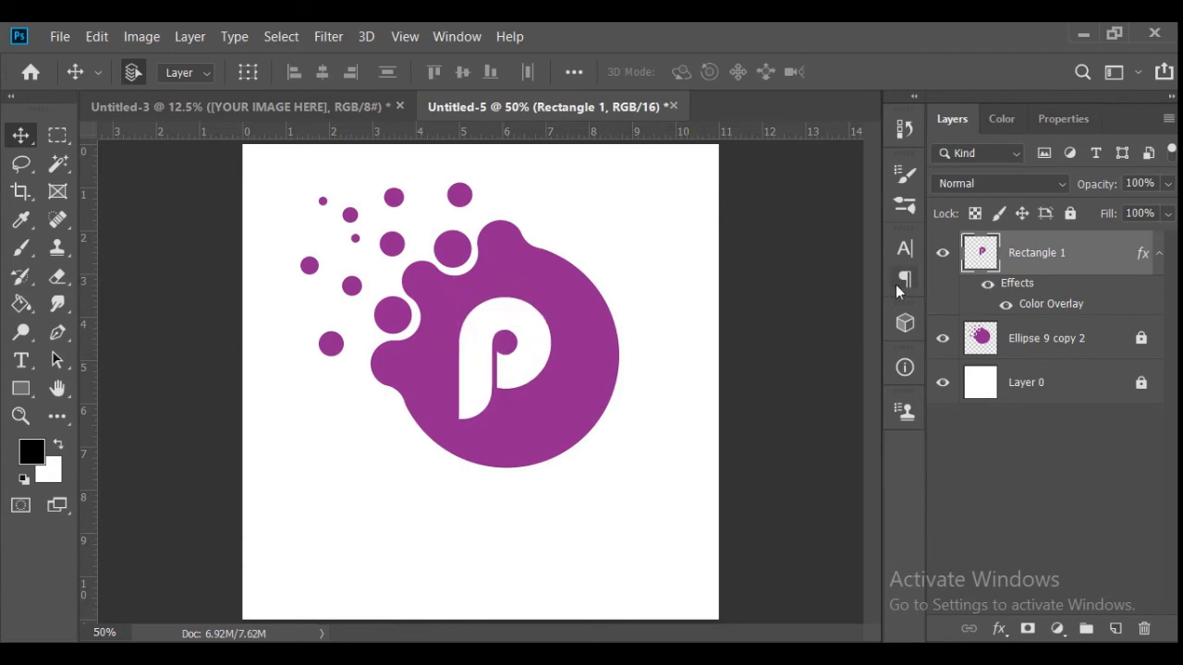
- Unlock the blob artwork, combine it with the white "p" as one smart object and rasterize the result
{"action": "left_click", "coordinate": [1159, 259]}
{"action": "left_click", "coordinate": [1077, 302], "text": "shift"}
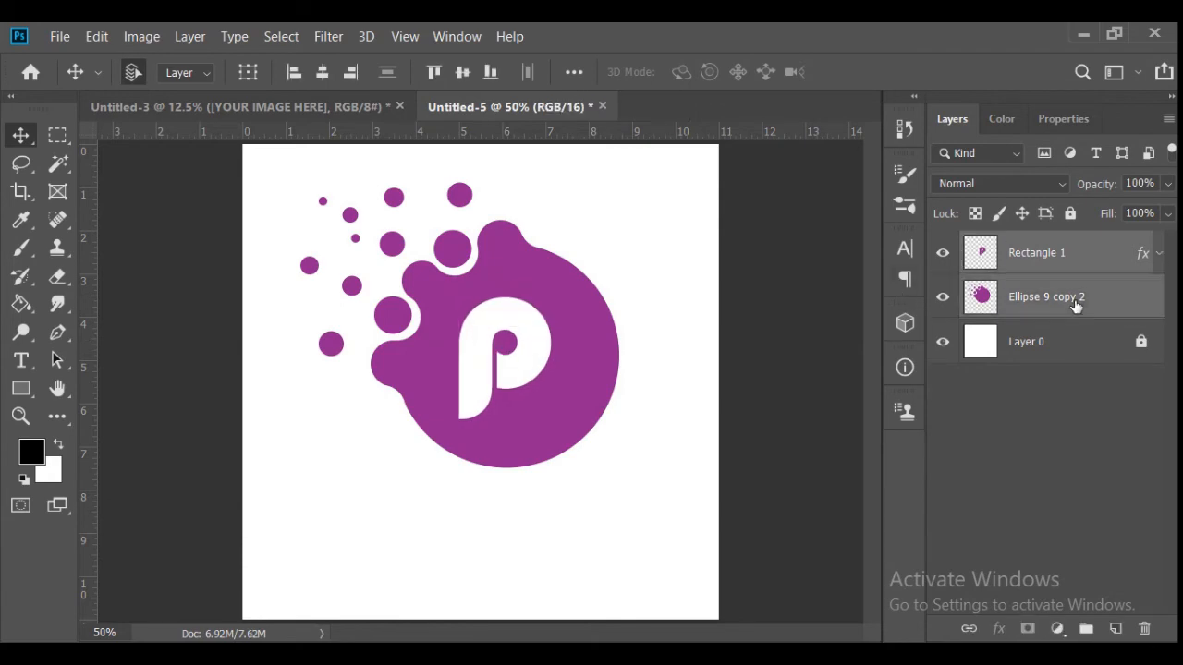
{"action": "right_click", "coordinate": [1077, 301]}
{"action": "left_click", "coordinate": [951, 326]}
{"action": "right_click", "coordinate": [975, 250]}
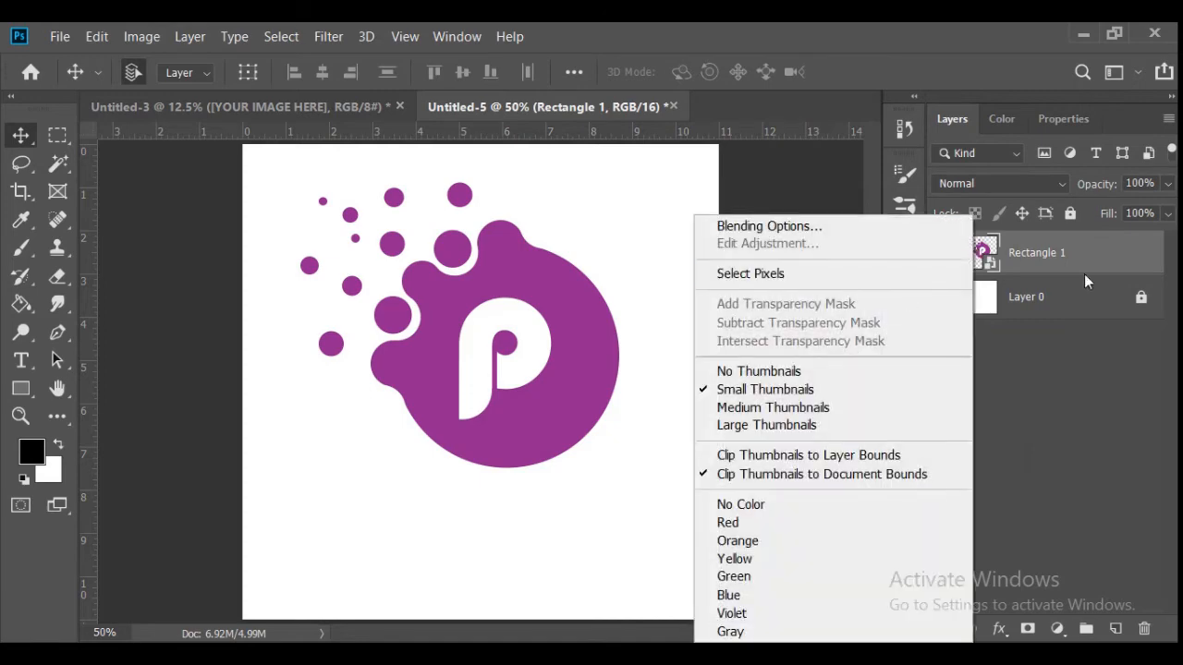
{"action": "right_click", "coordinate": [1076, 262]}
{"action": "left_click", "coordinate": [932, 410]}
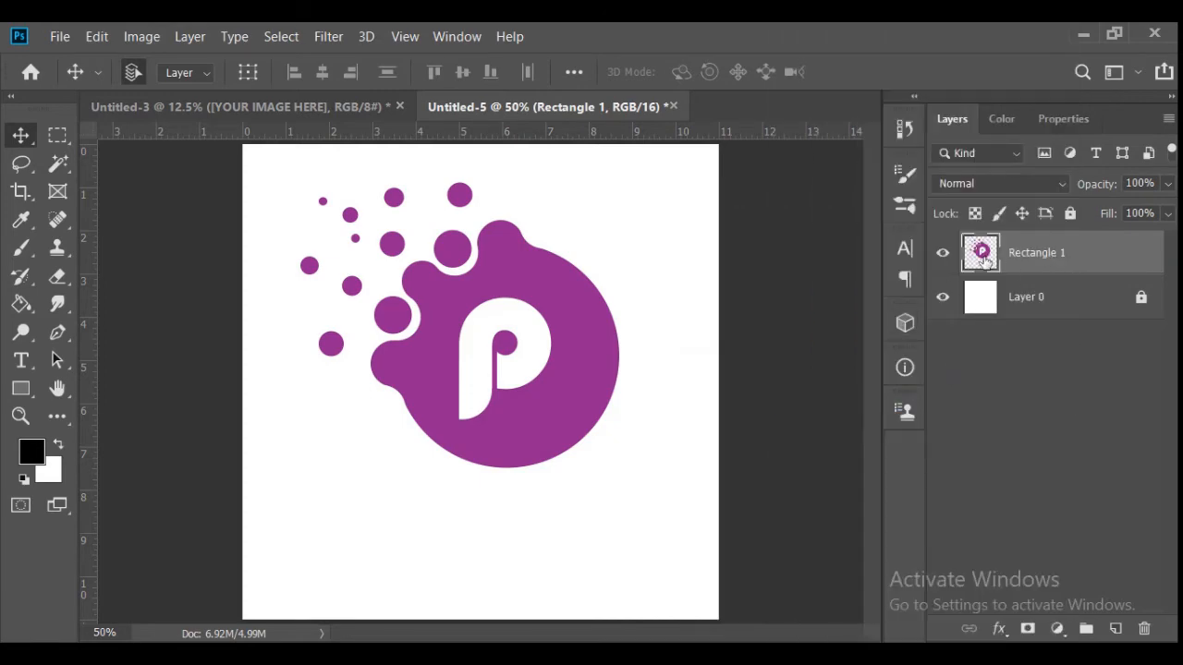
- Scale the complete logo to 86.08% and place it in the upper middle of the canvas
{"action": "key", "text": "ctrl+t"}
{"action": "left_click_drag", "start_coordinate": [458, 466], "coordinate": [475, 391]}
{"action": "left_click", "coordinate": [964, 73]}
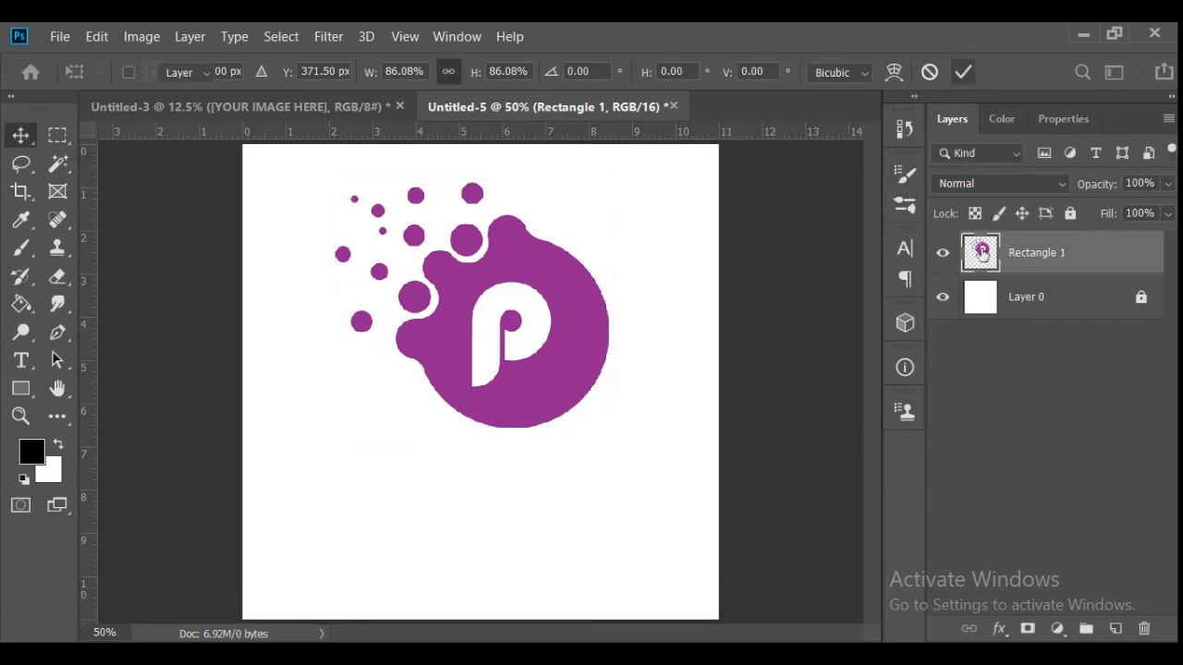
- Add the caption text "BRAND NAME" in purple Bauhaus 93 beneath the blob logo
{"action": "key", "text": "t"}
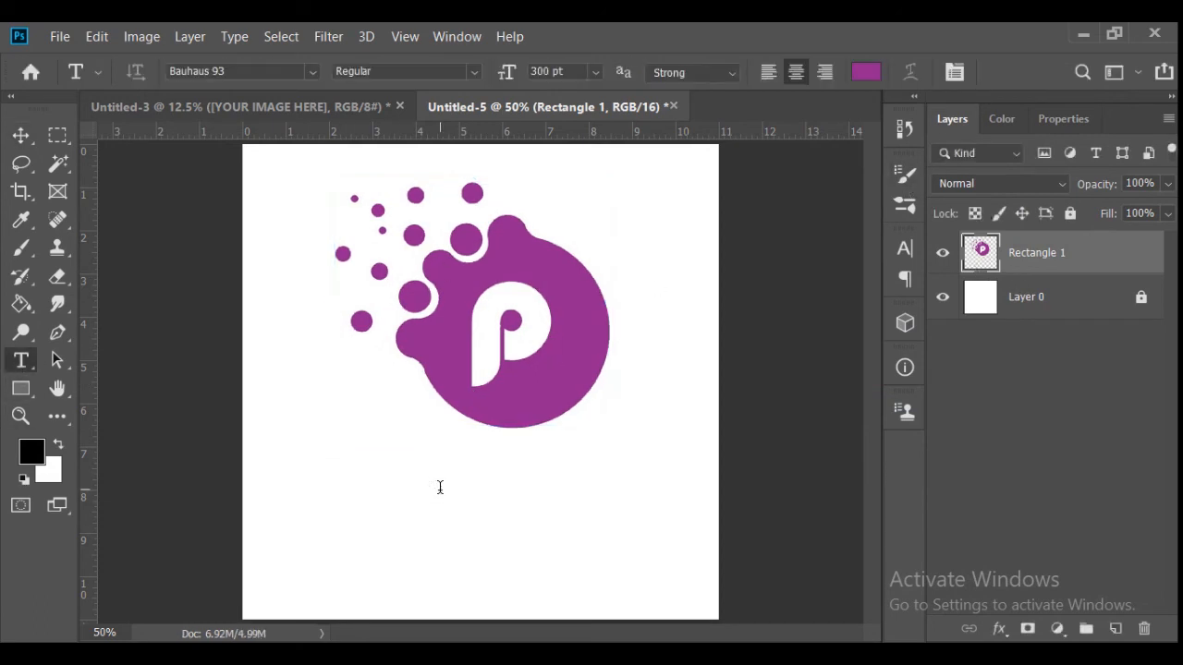
{"action": "left_click", "coordinate": [440, 487]}
{"action": "key", "text": "BackSpace"}
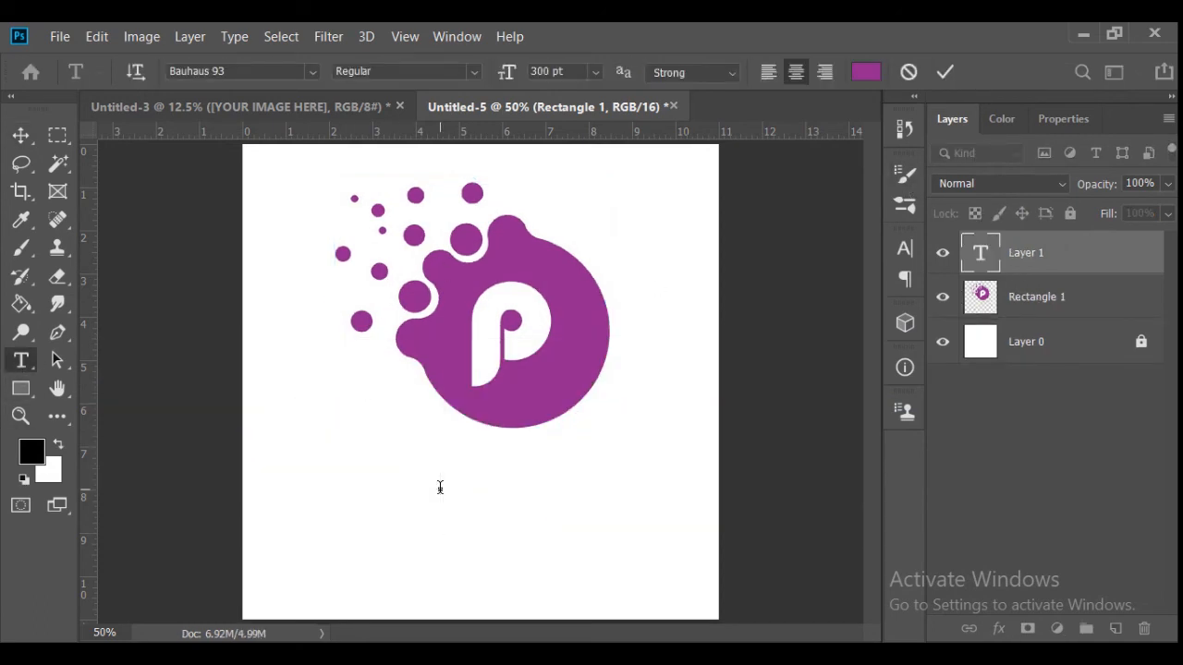
{"action": "type", "text": "BR"}
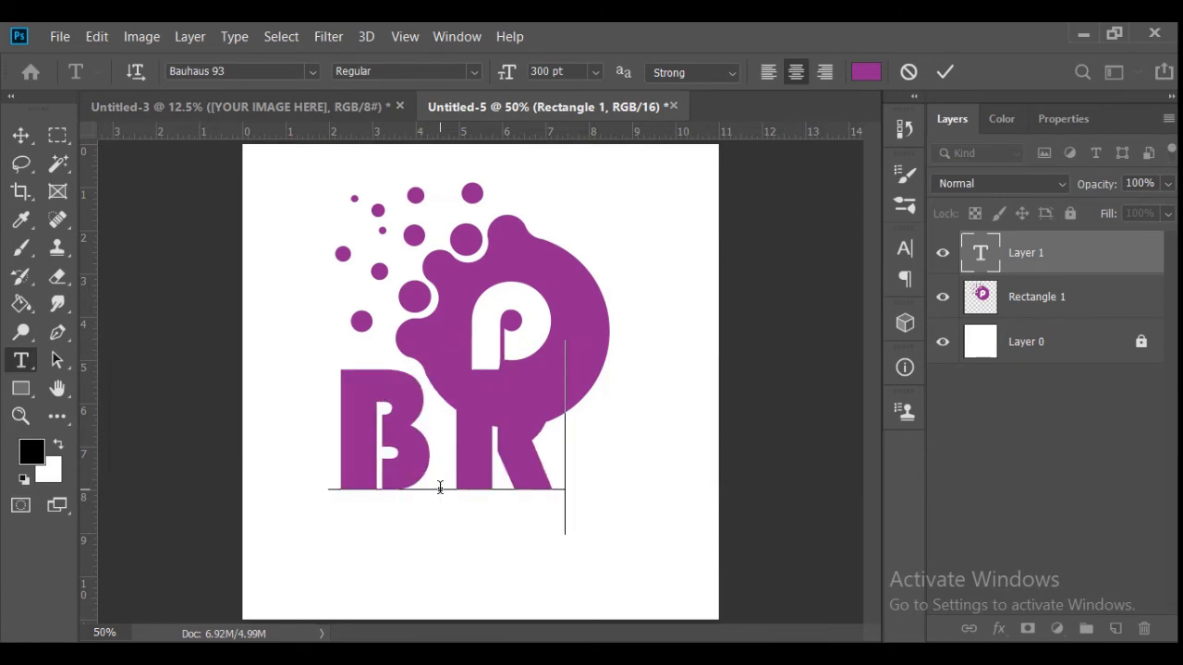
{"action": "type", "text": "AND N"}
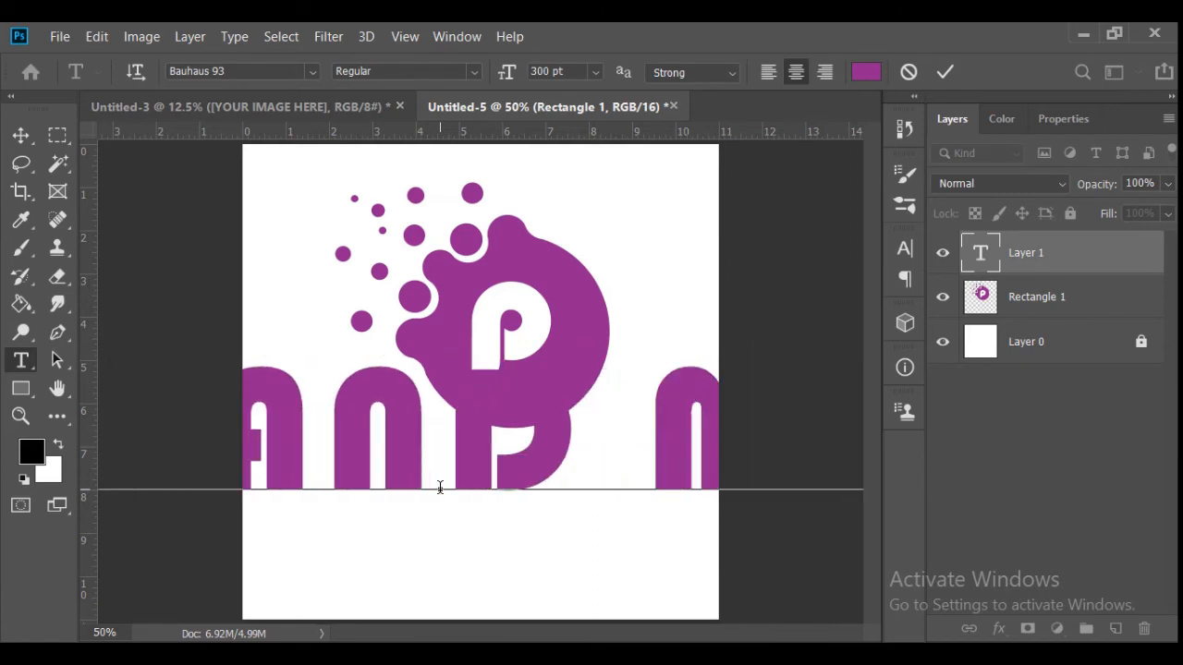
{"action": "key", "text": "BackSpace"}
{"action": "key", "text": "BackSpace"}
{"action": "type", "text": "NAM"}
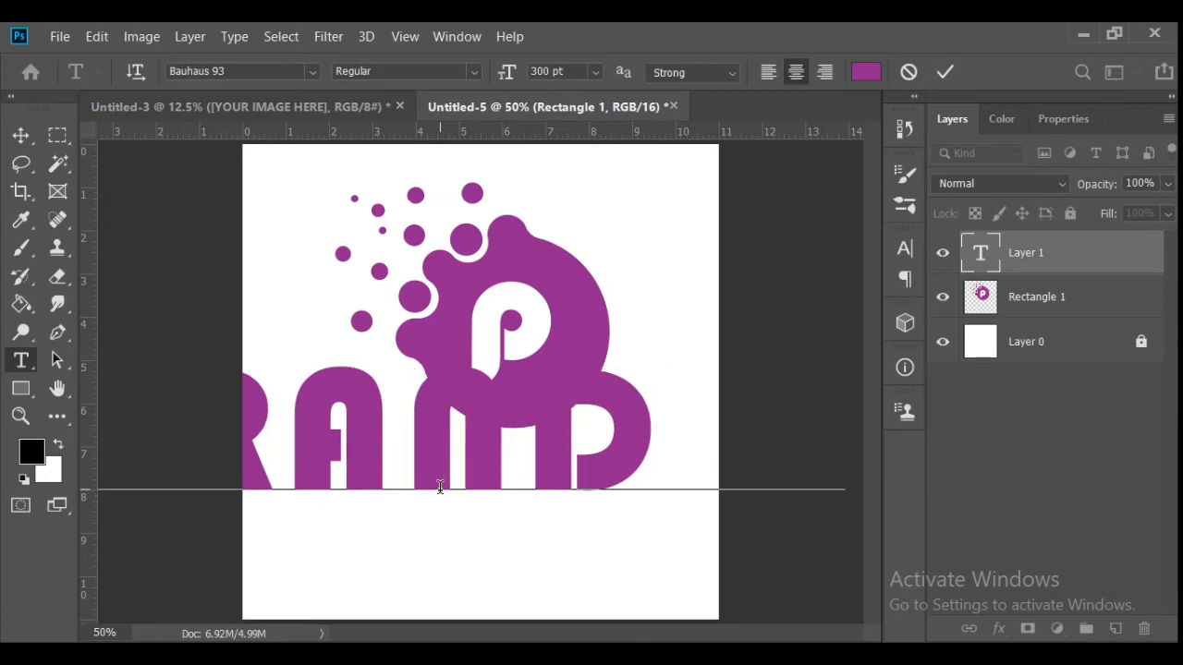
{"action": "type", "text": "E"}
- Set the caption's font size to 120 pt and move it right so the whole text lies on the canvas
{"action": "key", "text": "ctrl+a"}
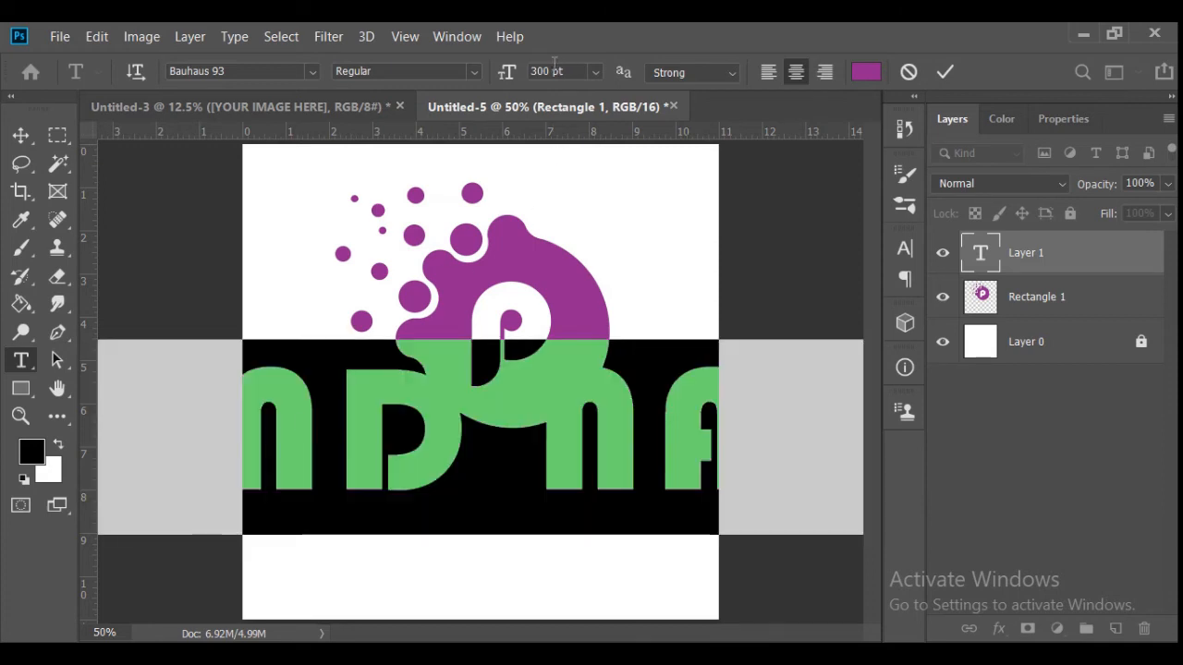
{"action": "left_click", "coordinate": [596, 72]}
{"action": "left_click", "coordinate": [537, 70]}
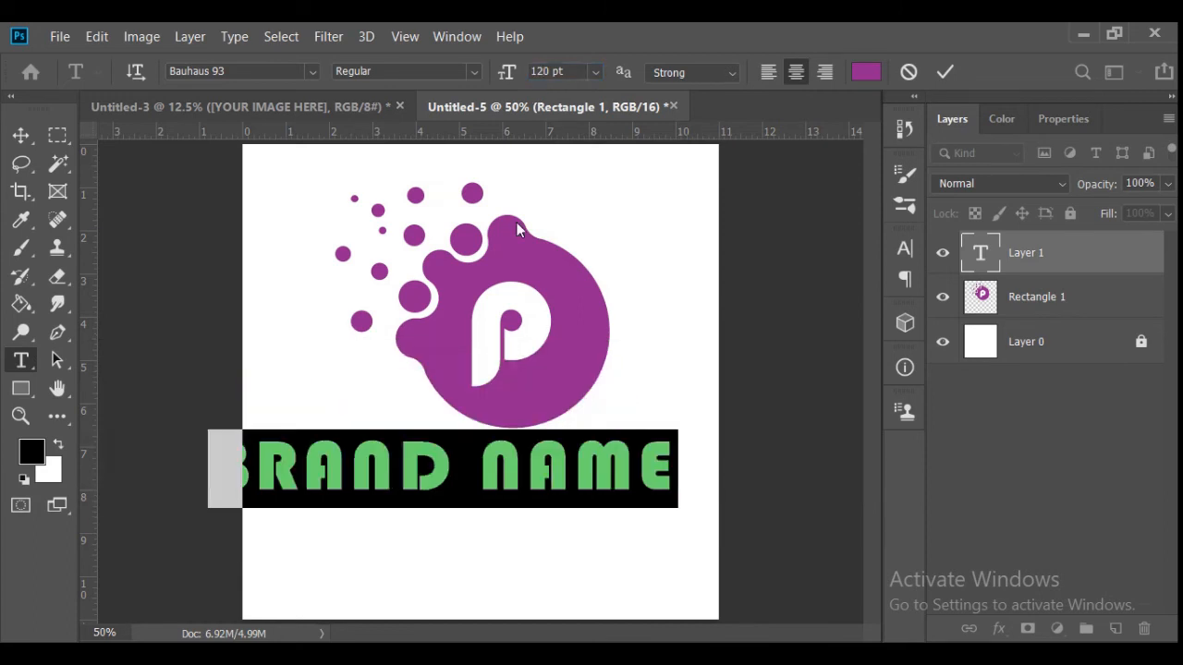
{"action": "left_click", "coordinate": [945, 72]}
{"action": "left_click", "coordinate": [20, 135]}
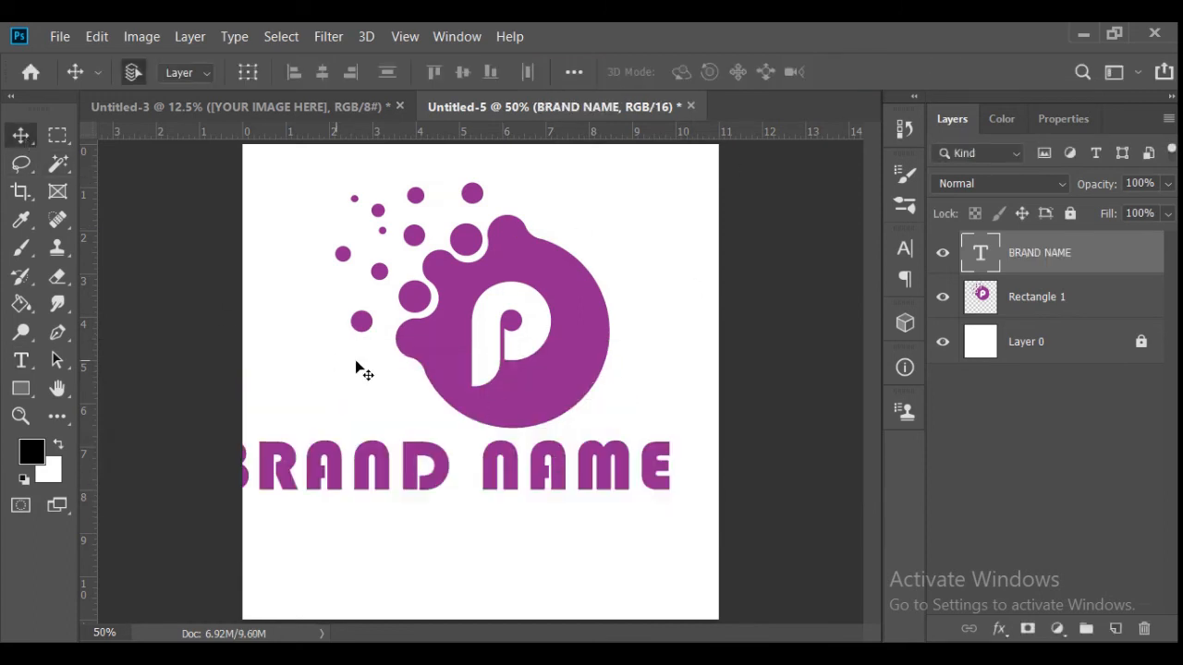
{"action": "left_click_drag", "start_coordinate": [423, 462], "coordinate": [463, 462]}
- Change the caption's font to Barlow Condensed in the Bold style
{"action": "double_click", "coordinate": [455, 453]}
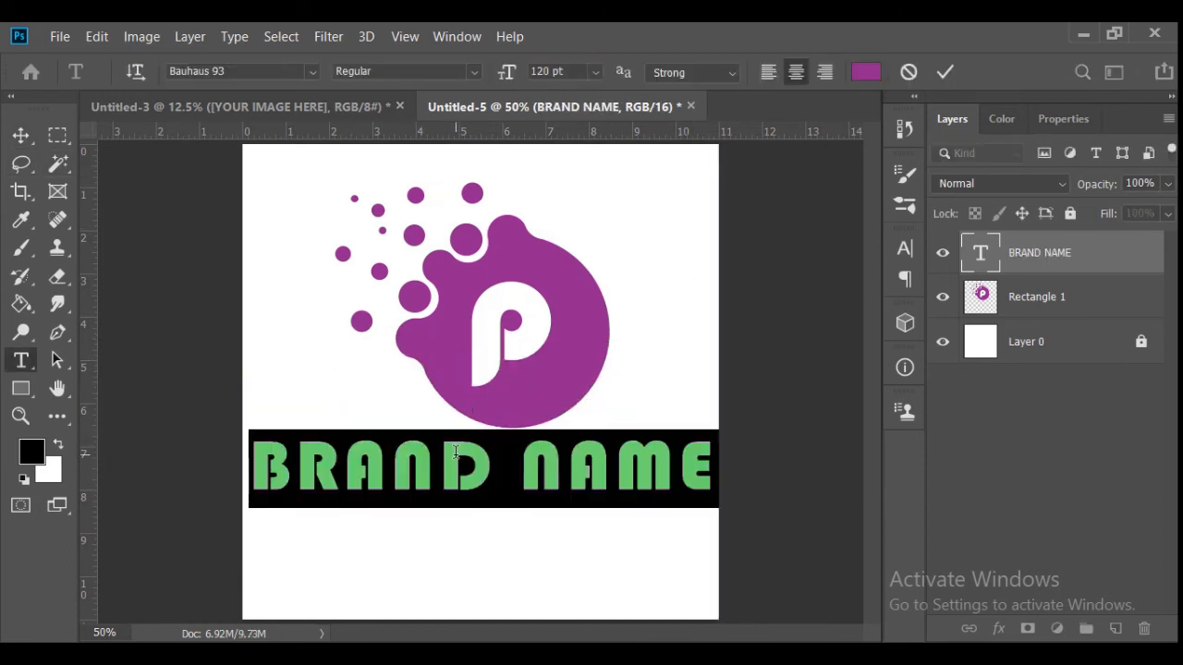
{"action": "left_click", "coordinate": [312, 71]}
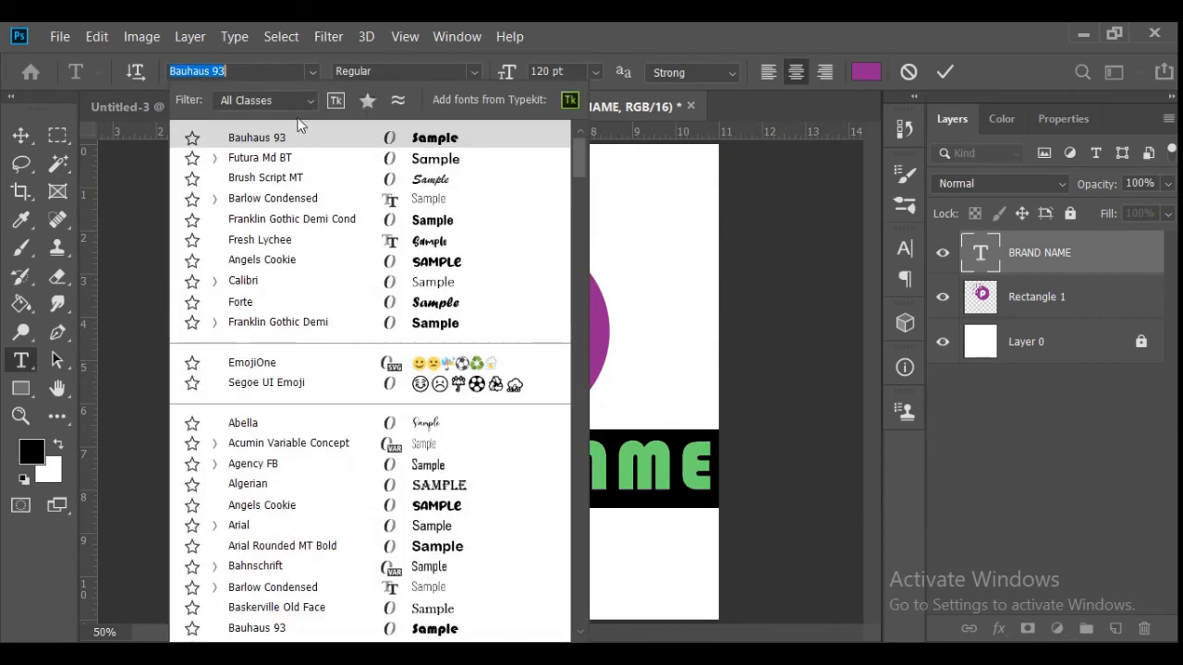
{"action": "left_click", "coordinate": [294, 205]}
{"action": "left_click", "coordinate": [474, 71]}
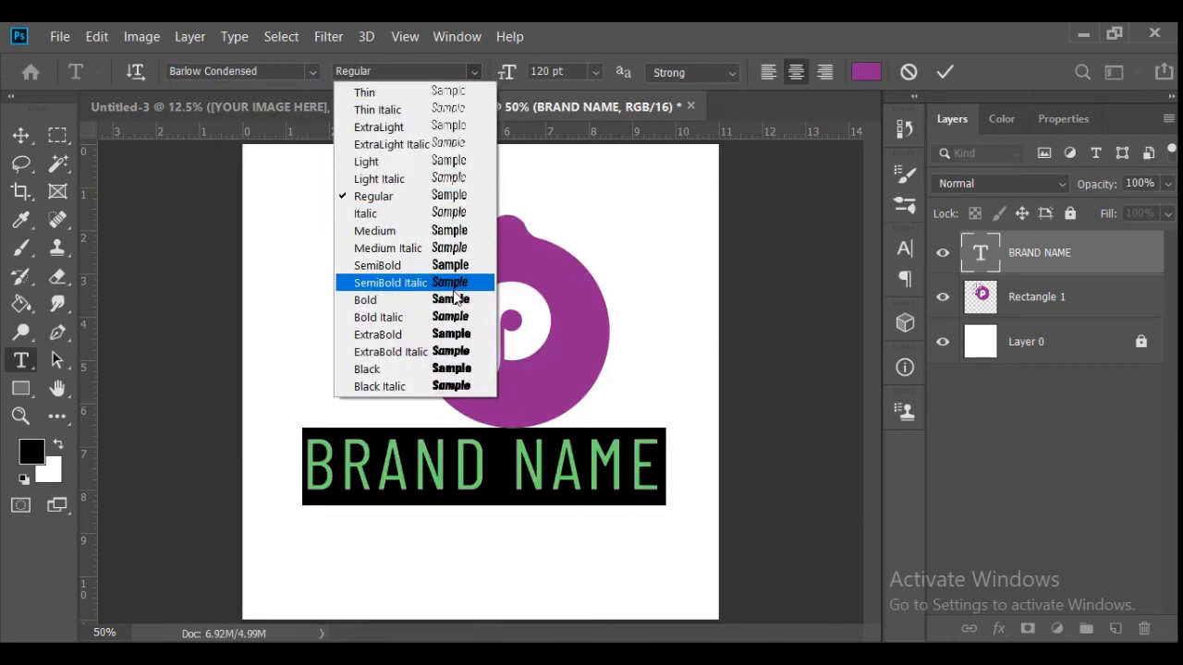
{"action": "left_click", "coordinate": [452, 298]}
{"action": "left_click", "coordinate": [944, 72]}
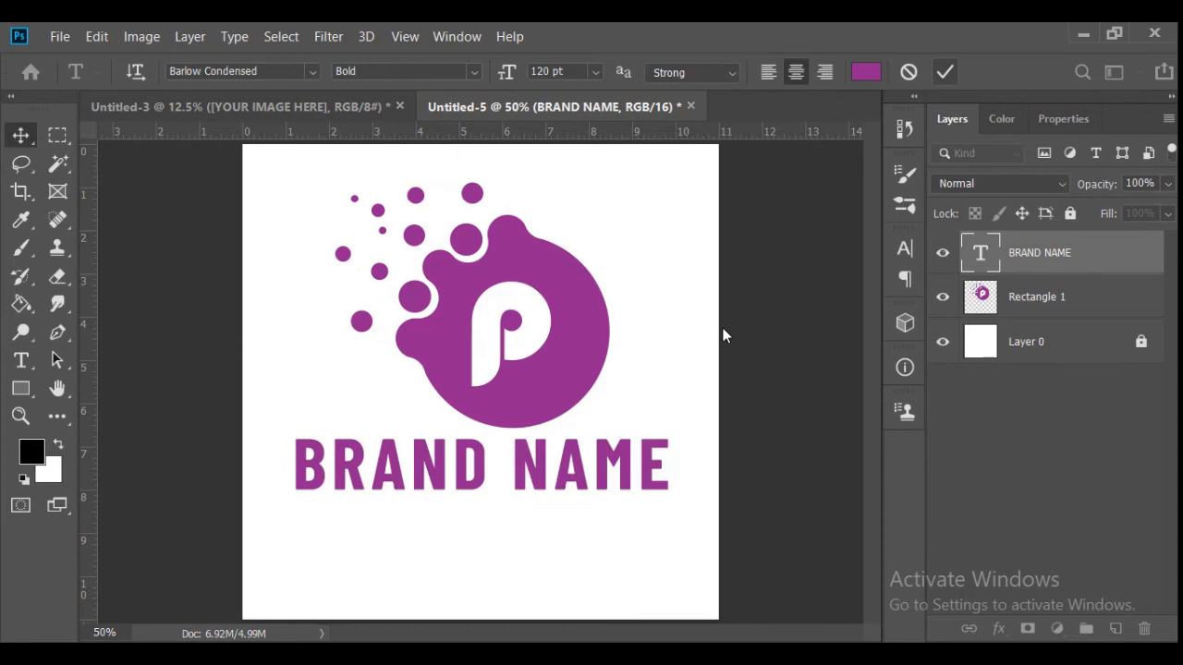
- Set only the word "NAME" in the caption to Bold Italic
{"action": "double_click", "coordinate": [517, 476]}
{"action": "left_click_drag", "start_coordinate": [517, 481], "coordinate": [665, 454]}
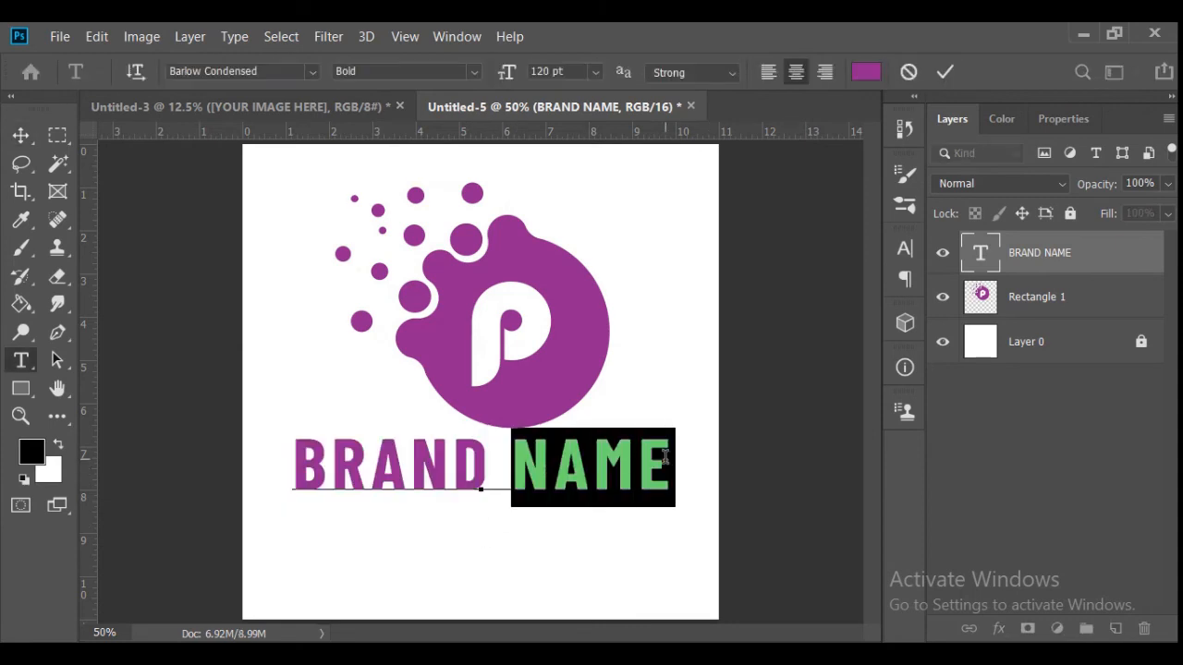
{"action": "left_click", "coordinate": [453, 71]}
{"action": "left_click", "coordinate": [475, 319]}
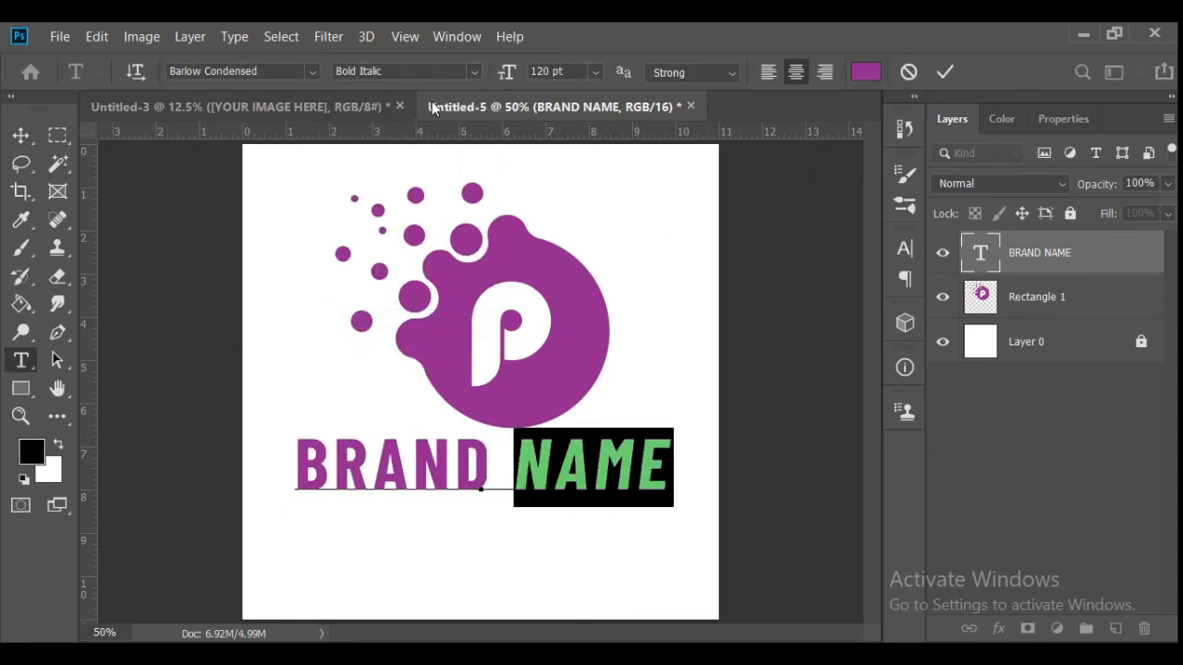
{"action": "key", "text": "ctrl+a"}
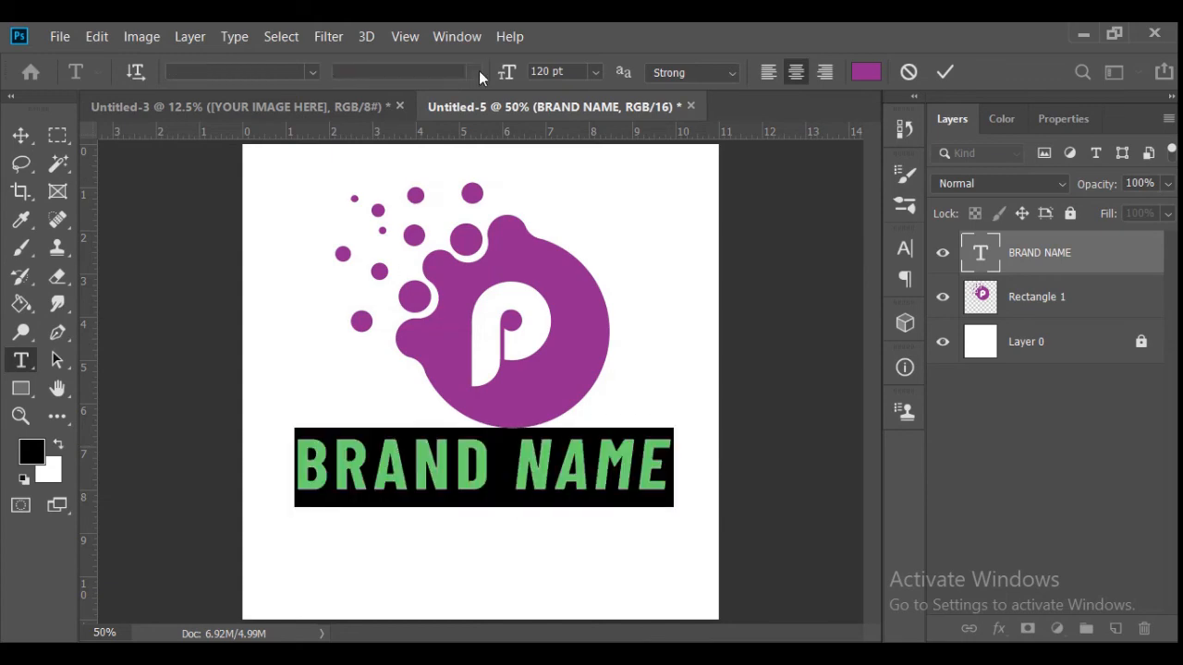
{"action": "left_click", "coordinate": [944, 72]}
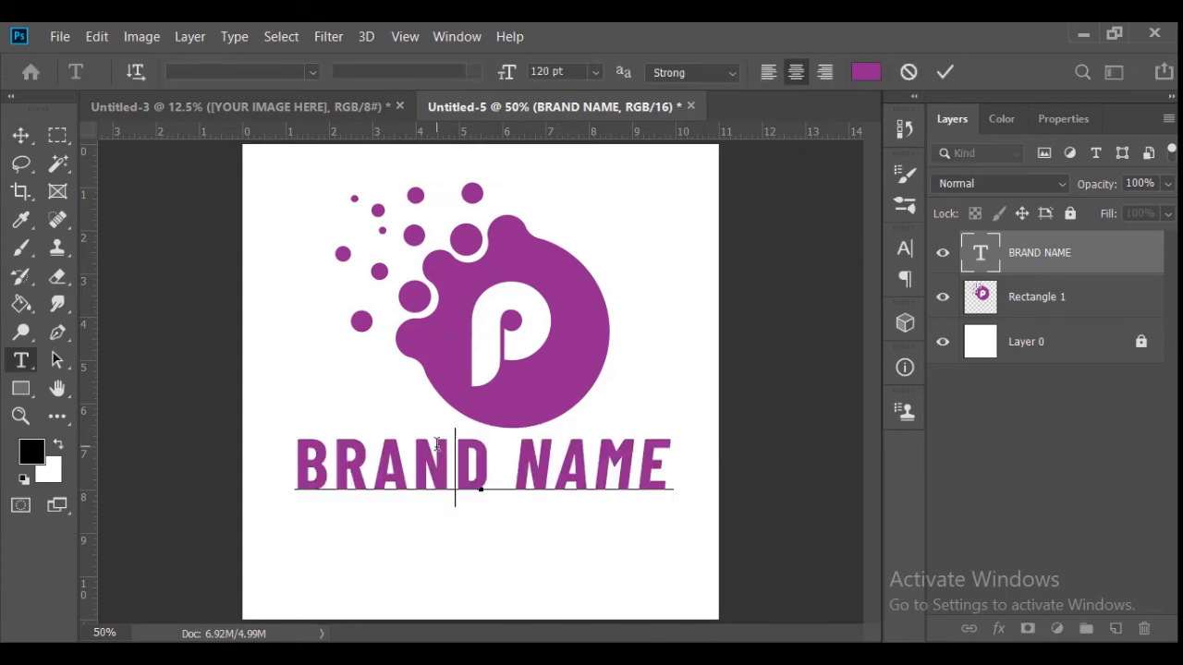
- Set the word "BRAND" to ExtraBold and the word "NAME" to ExtraBold Italic
{"action": "left_click_drag", "start_coordinate": [495, 467], "coordinate": [294, 466]}
{"action": "left_click", "coordinate": [453, 72]}
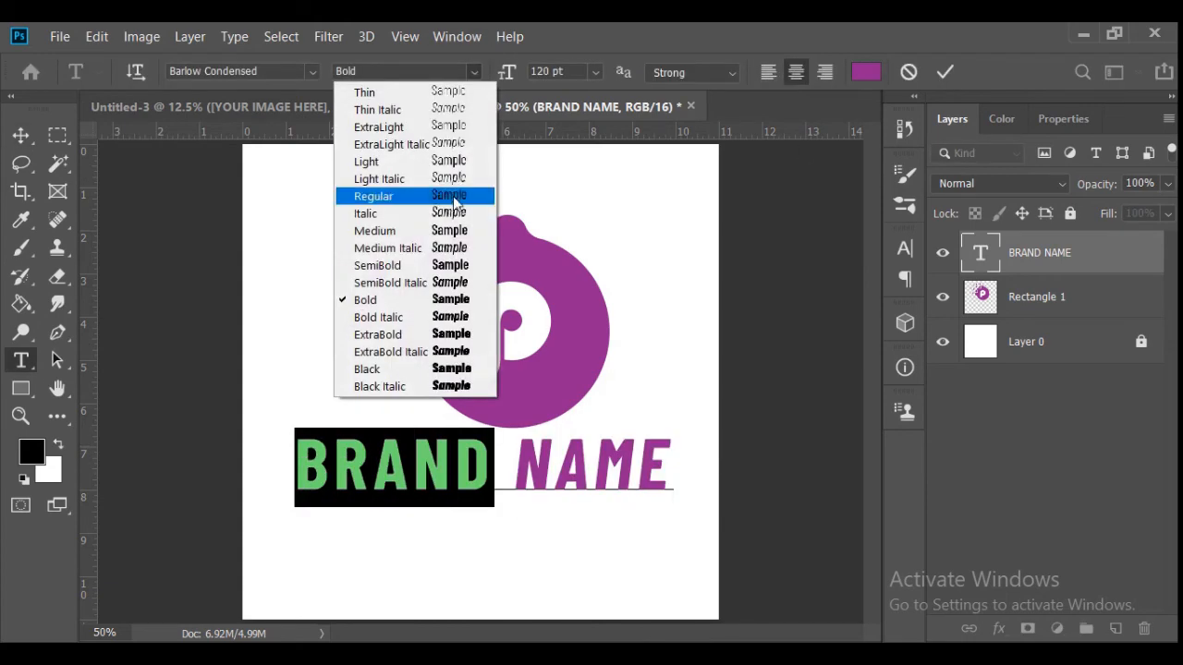
{"action": "left_click", "coordinate": [440, 338]}
{"action": "left_click", "coordinate": [943, 72]}
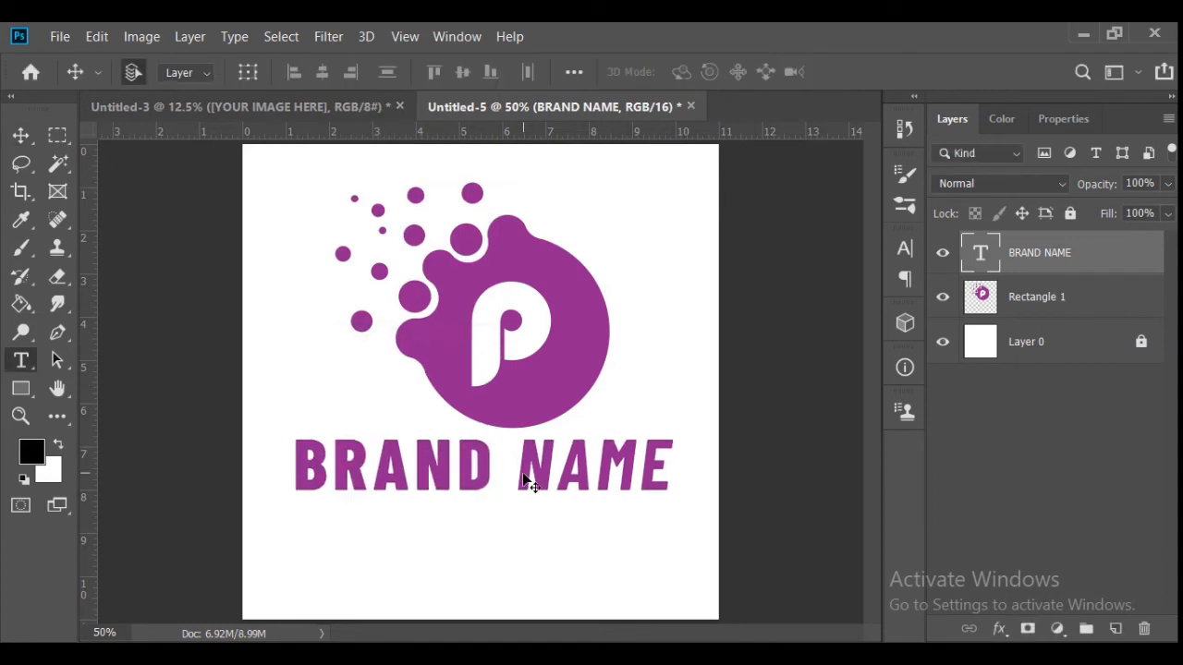
{"action": "left_click_drag", "start_coordinate": [527, 481], "coordinate": [675, 467]}
{"action": "left_click", "coordinate": [472, 71]}
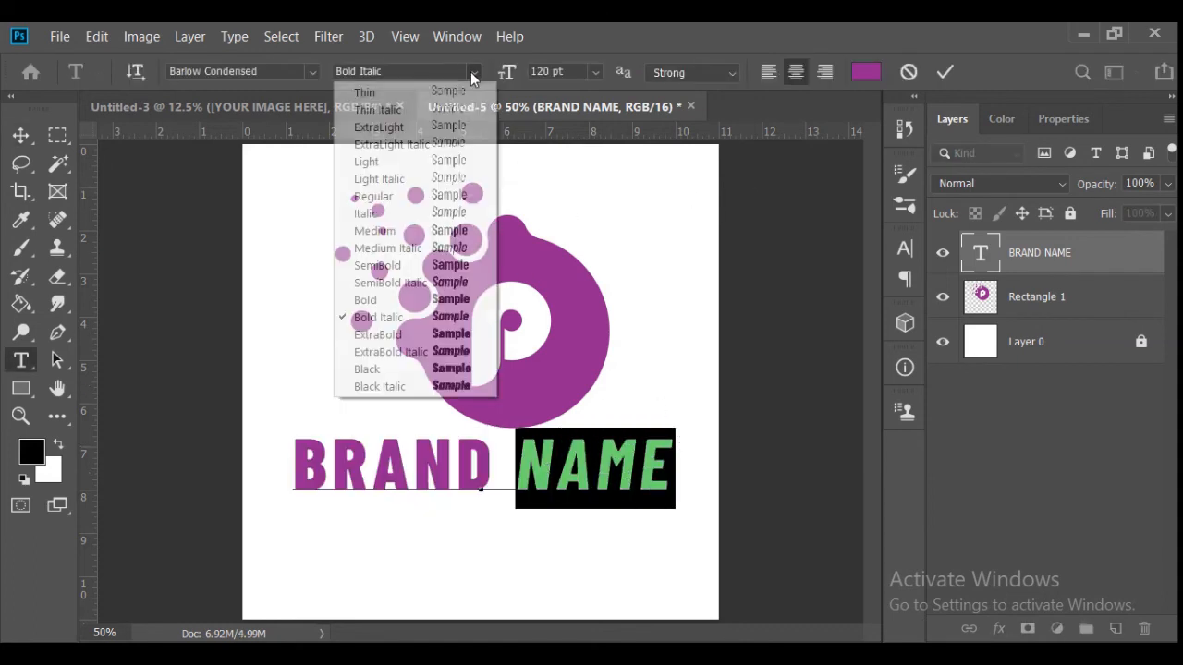
{"action": "left_click", "coordinate": [444, 338]}
- Set the whole caption's tracking to 10 and move it slightly down, away from the blob
{"action": "triple_click", "coordinate": [447, 461]}
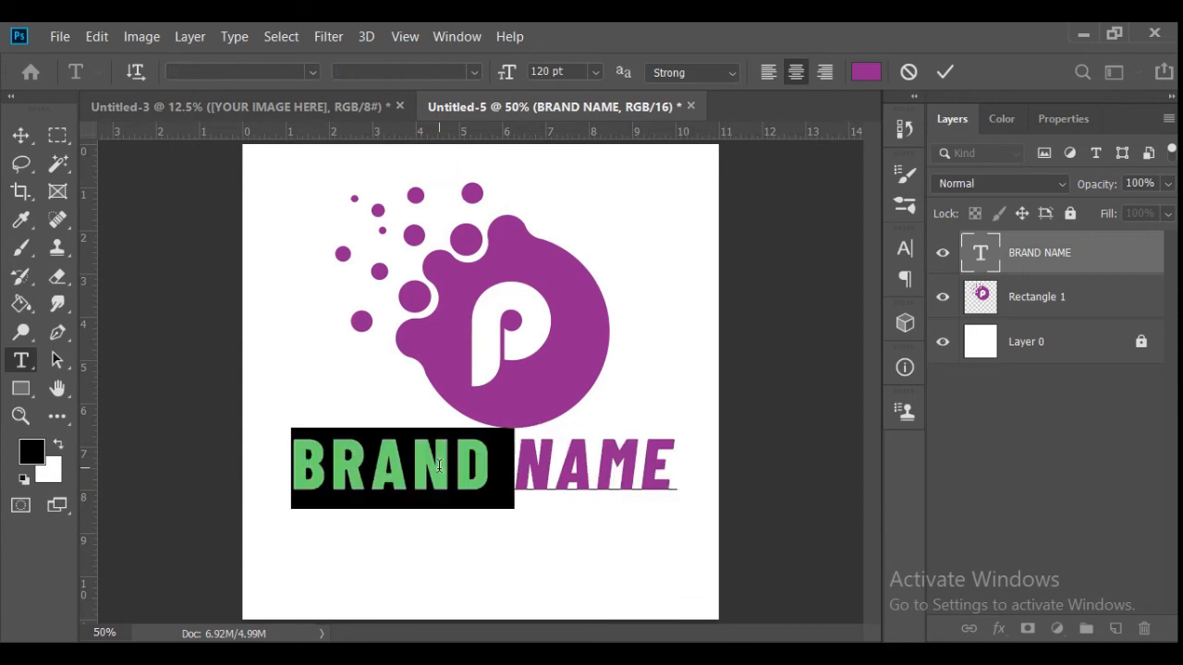
{"action": "left_click", "coordinate": [905, 260]}
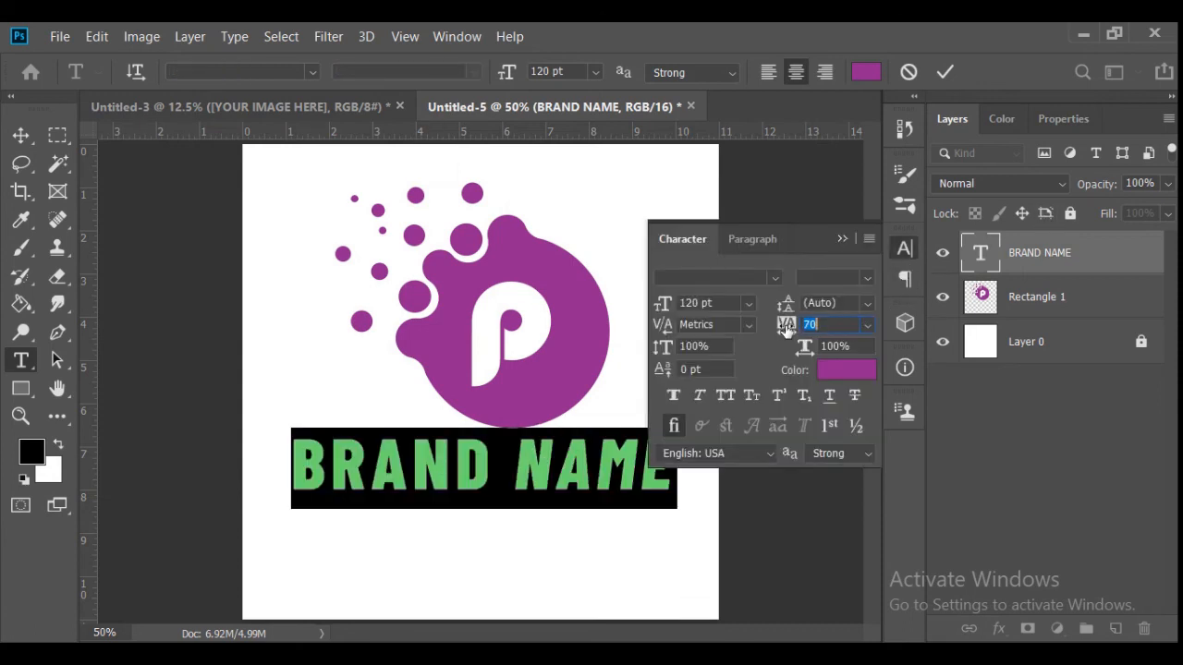
{"action": "left_click_drag", "start_coordinate": [787, 331], "coordinate": [782, 330]}
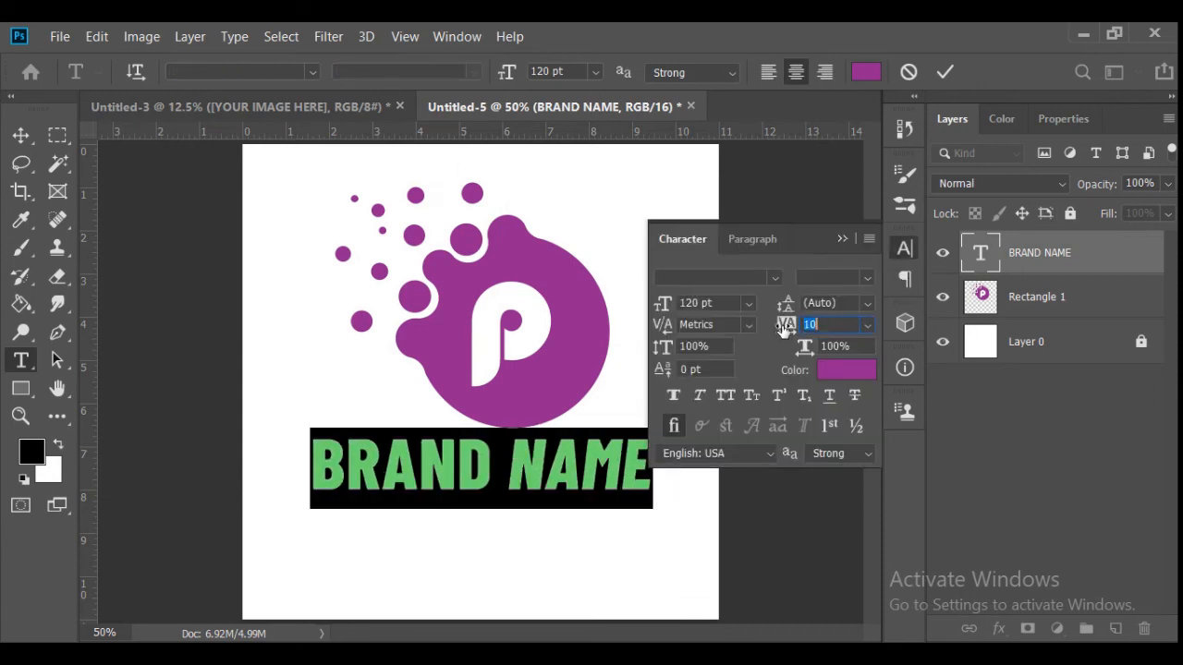
{"action": "left_click", "coordinate": [843, 239]}
{"action": "left_click", "coordinate": [944, 74]}
{"action": "key", "text": "v"}
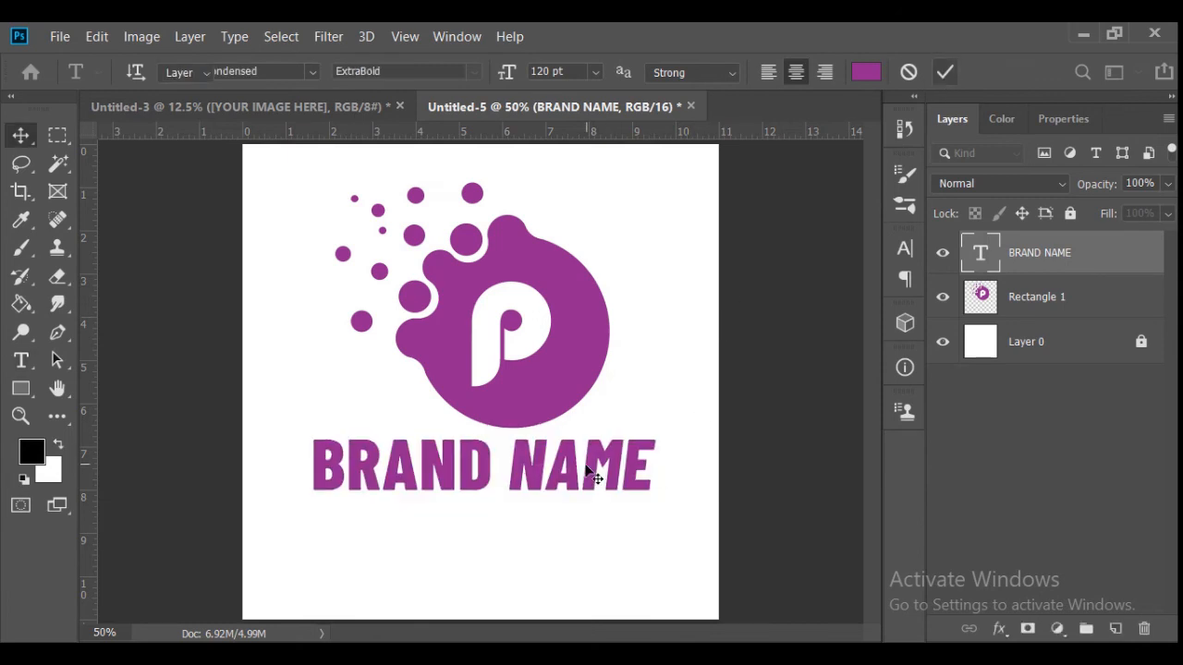
{"action": "left_click_drag", "start_coordinate": [595, 469], "coordinate": [593, 494]}
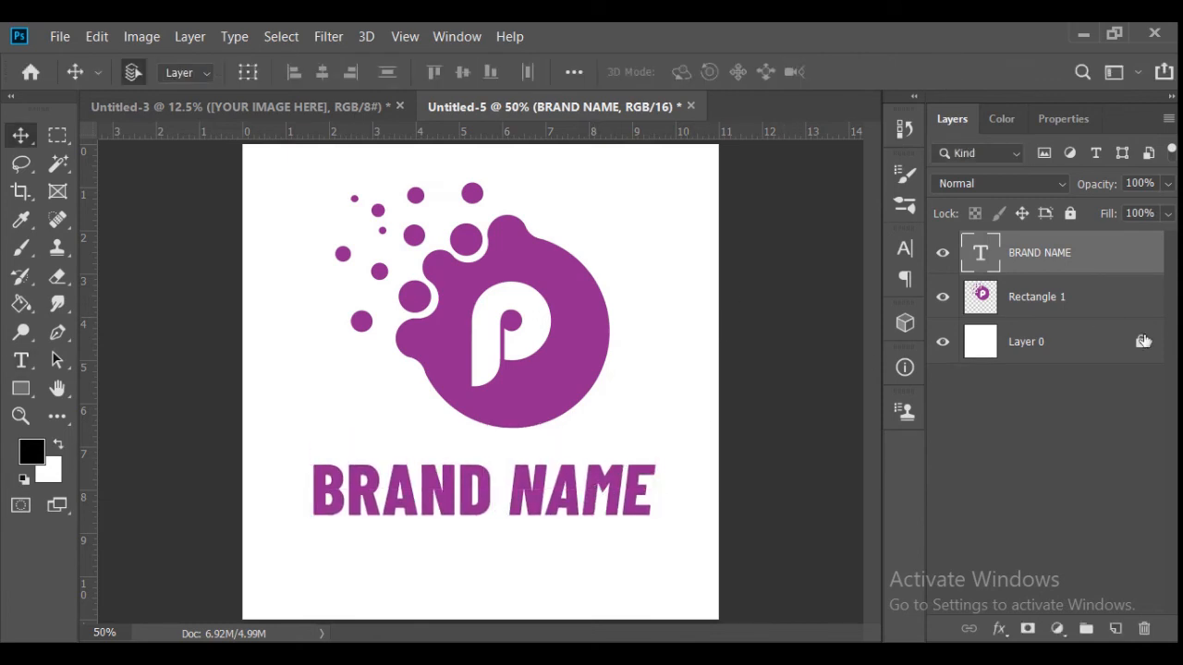
- Center the caption and the logo artwork horizontally, each against the white background layer
{"action": "left_click", "coordinate": [1021, 344]}
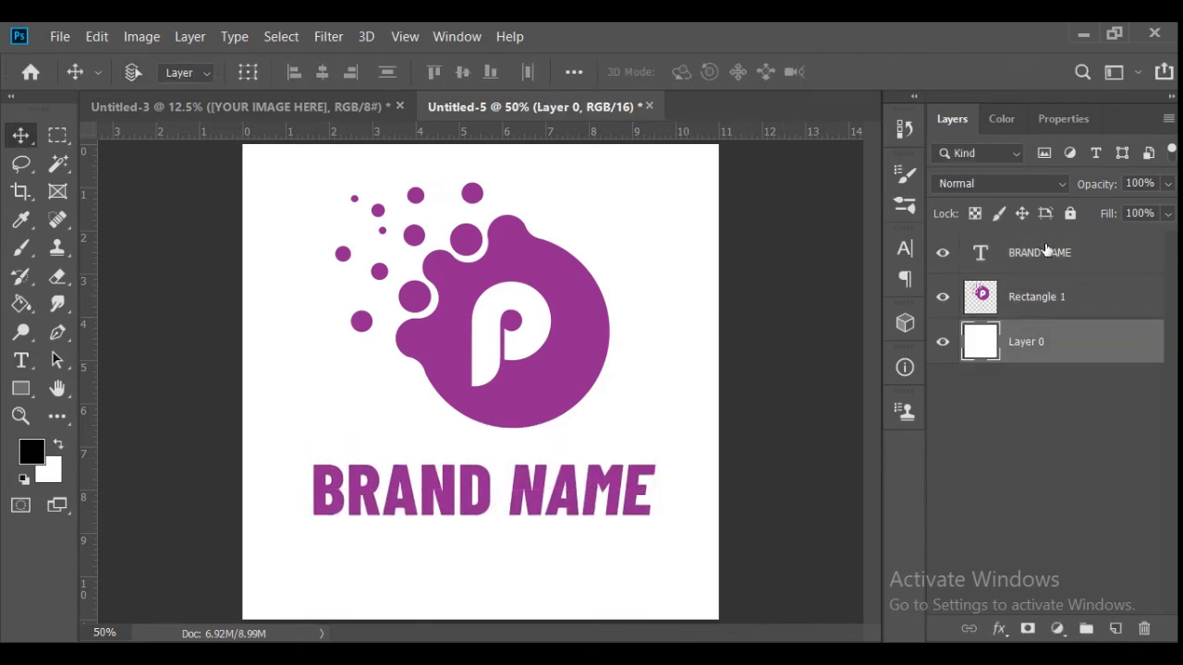
{"action": "left_click", "coordinate": [1046, 250]}
{"action": "left_click", "coordinate": [1048, 349], "text": "ctrl"}
{"action": "left_click", "coordinate": [324, 73]}
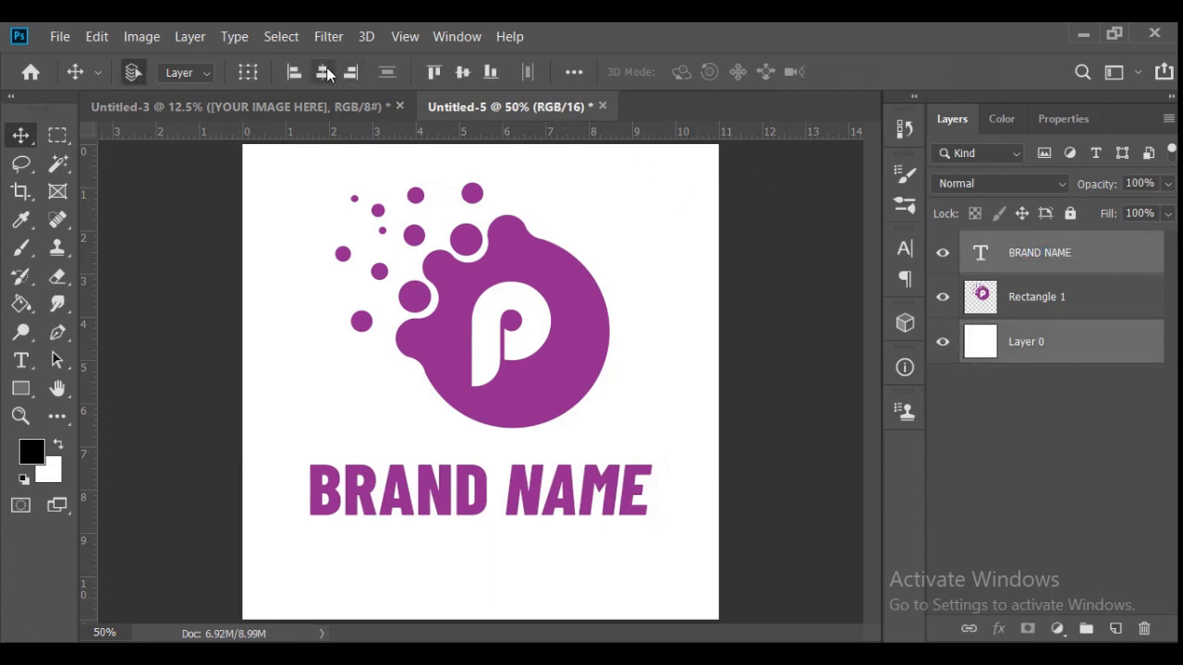
{"action": "left_click", "coordinate": [1007, 269], "text": "ctrl"}
{"action": "left_click", "coordinate": [1007, 309], "text": "ctrl"}
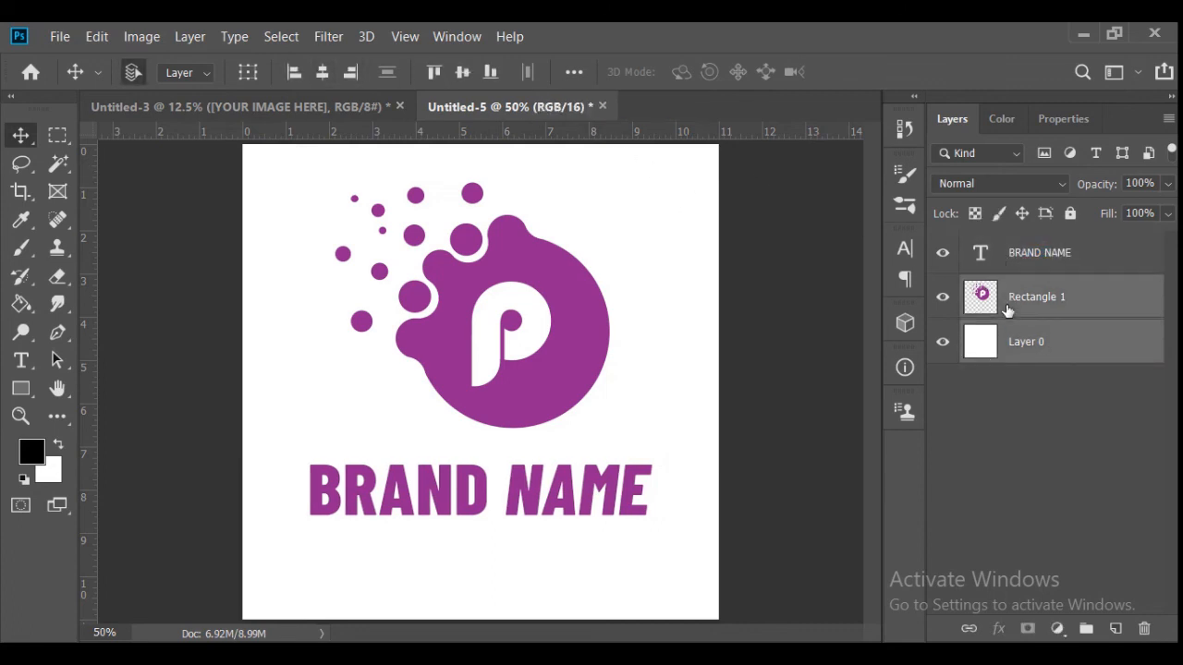
{"action": "left_click", "coordinate": [322, 73]}
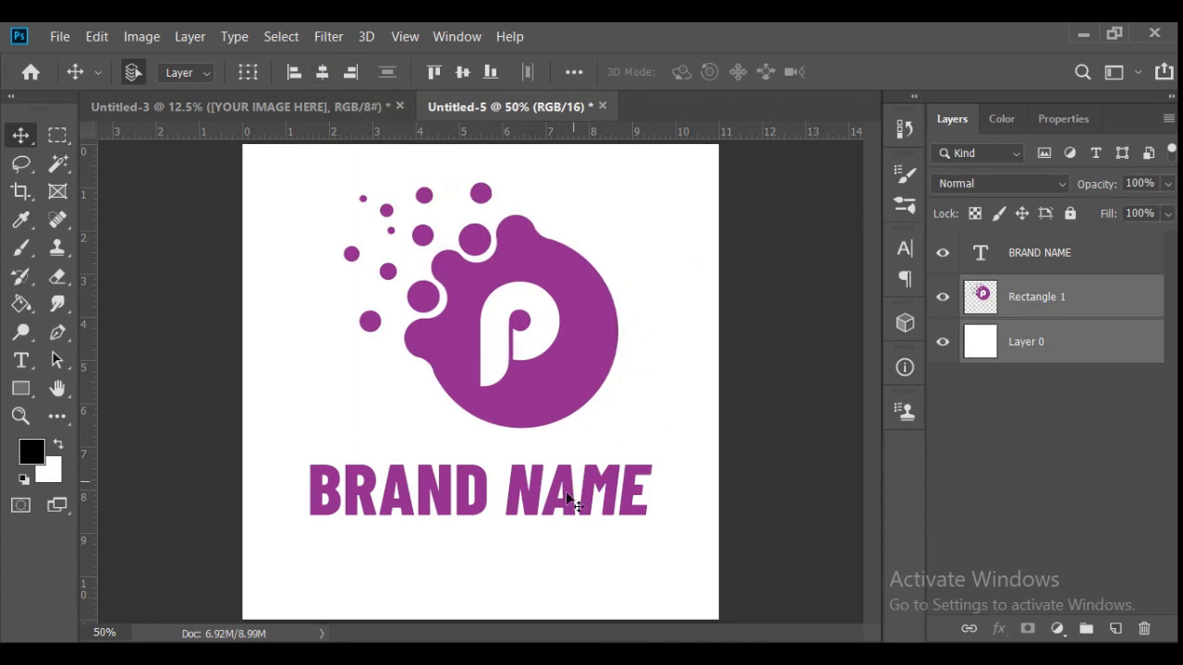
- Nudge the caption slightly right and move the logo artwork left and down, closer to the caption
{"action": "left_click_drag", "start_coordinate": [534, 506], "coordinate": [541, 506]}
{"action": "left_click_drag", "start_coordinate": [521, 410], "coordinate": [504, 408]}
{"action": "left_click_drag", "start_coordinate": [552, 364], "coordinate": [543, 379]}
- Try a purple Gradient Overlay on the logo artwork layer and undo it
{"action": "left_click_drag", "start_coordinate": [1037, 305], "coordinate": [1007, 556]}
{"action": "left_click_drag", "start_coordinate": [1012, 344], "coordinate": [1011, 298]}
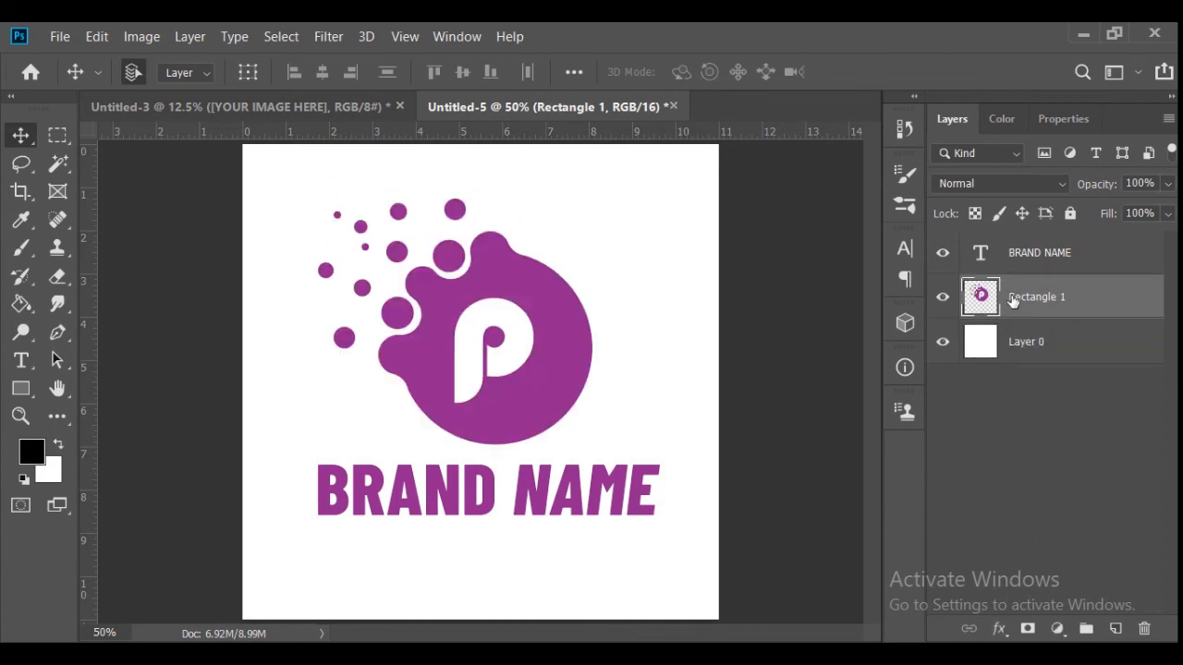
{"action": "left_click", "coordinate": [998, 629]}
{"action": "left_click", "coordinate": [1057, 556]}
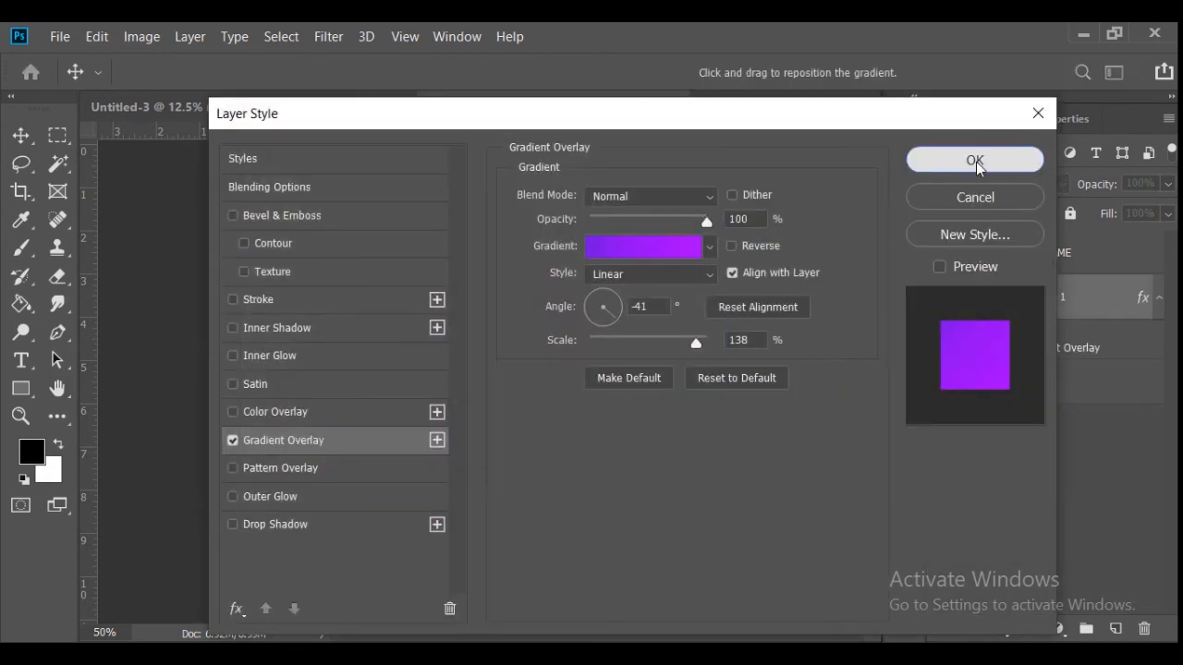
{"action": "left_click", "coordinate": [976, 163]}
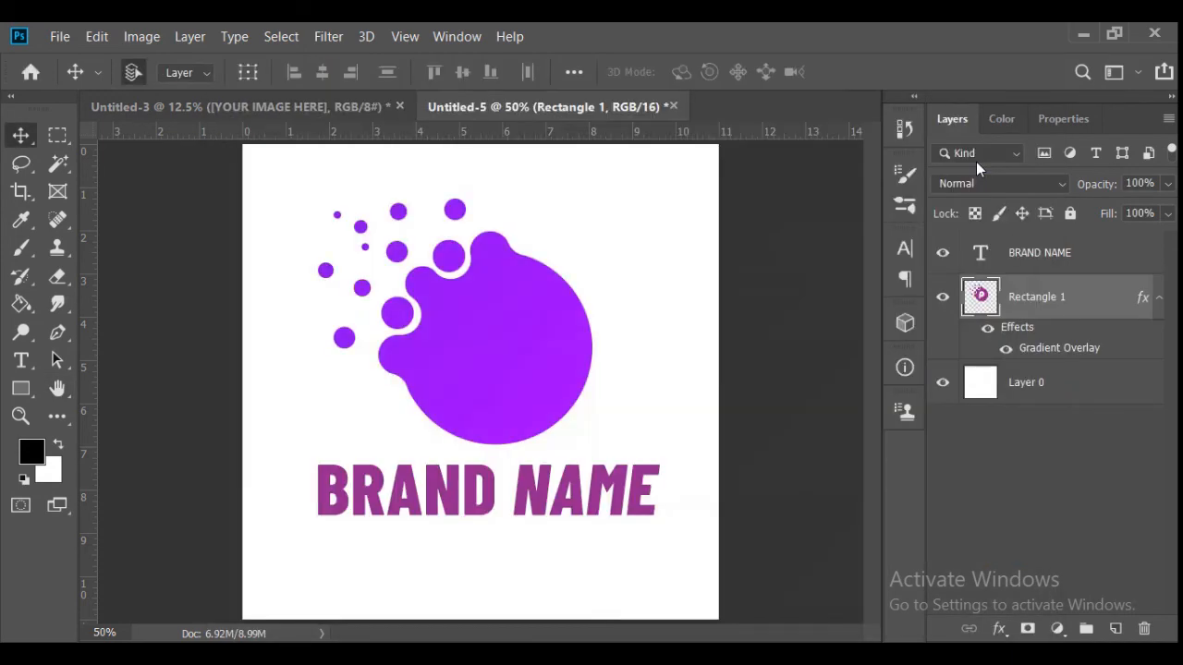
{"action": "key", "text": "ctrl+z"}
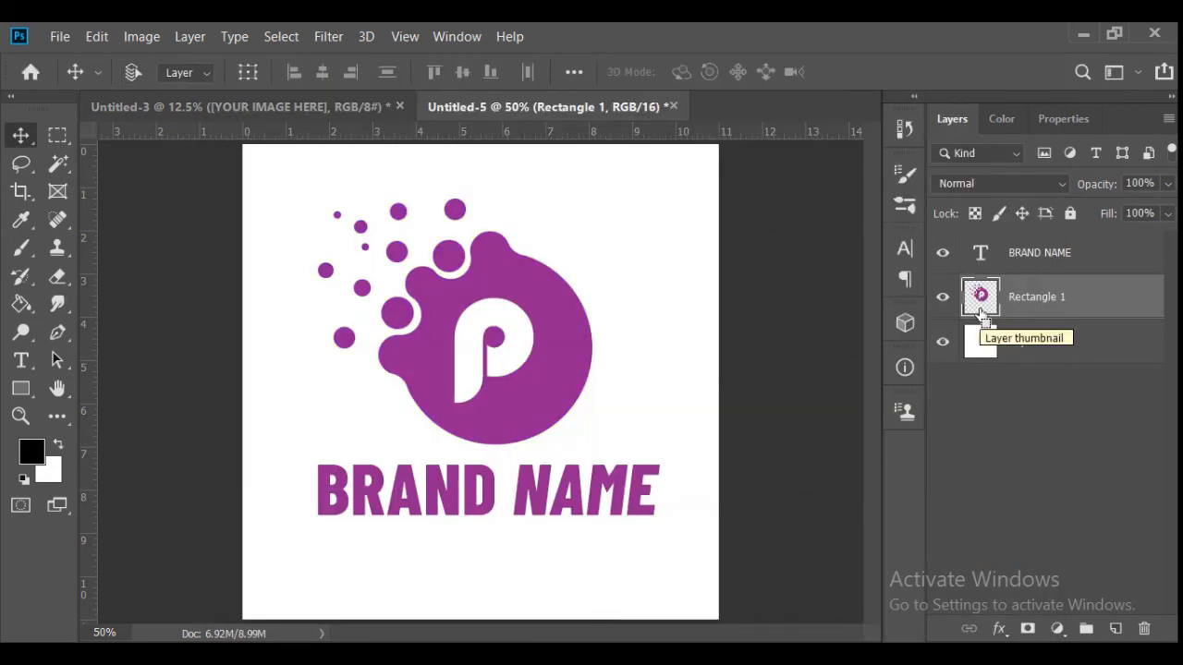
{"action": "key", "text": "ctrl+z"}
{"action": "key", "text": "ctrl+shift+z"}
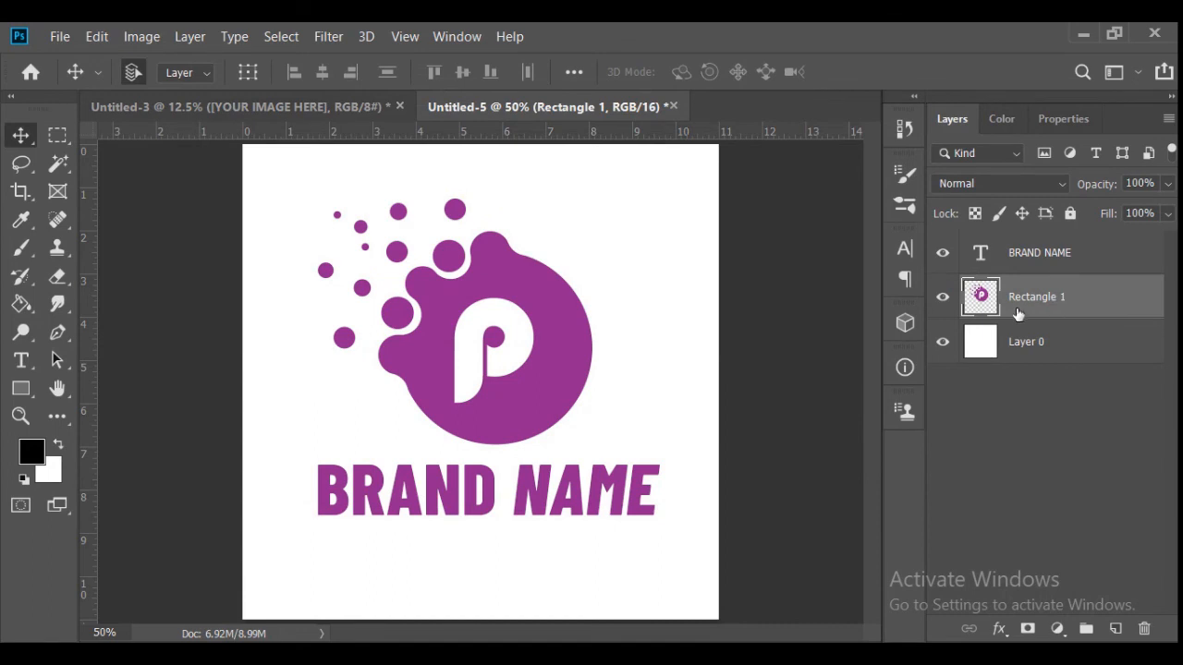
- Select the letter p's shape in the logo artwork, paint it white on a new layer above, and deselect
{"action": "left_click", "coordinate": [58, 163]}
{"action": "left_click", "coordinate": [467, 338]}
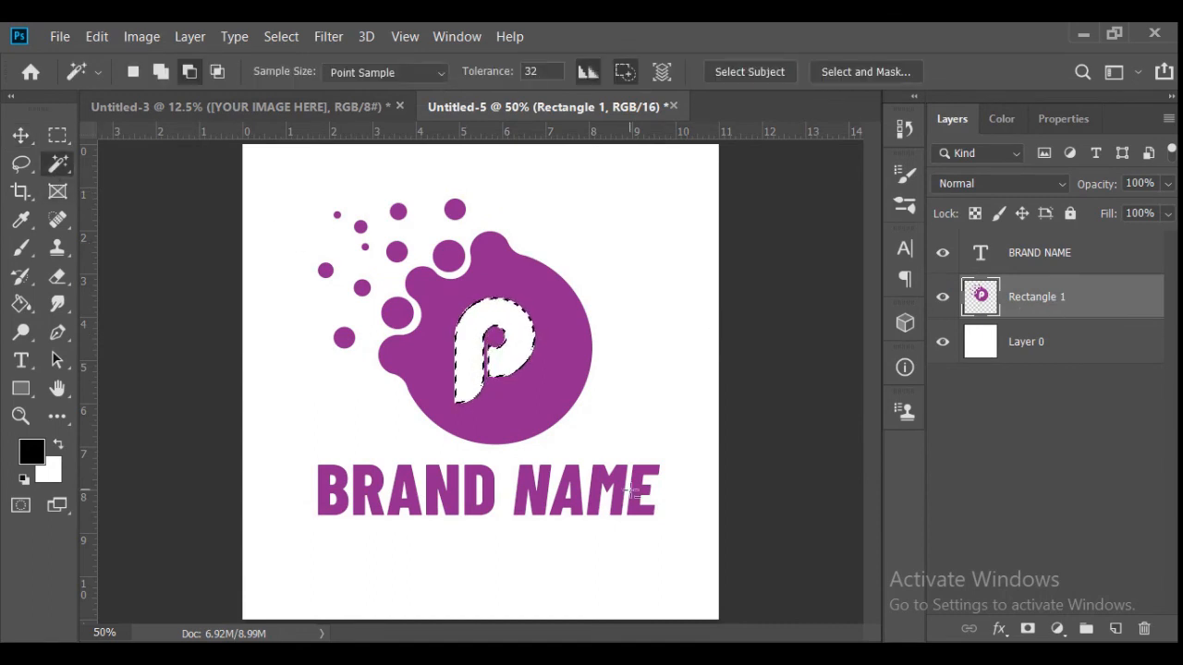
{"action": "left_click", "coordinate": [1115, 628]}
{"action": "left_click", "coordinate": [21, 247]}
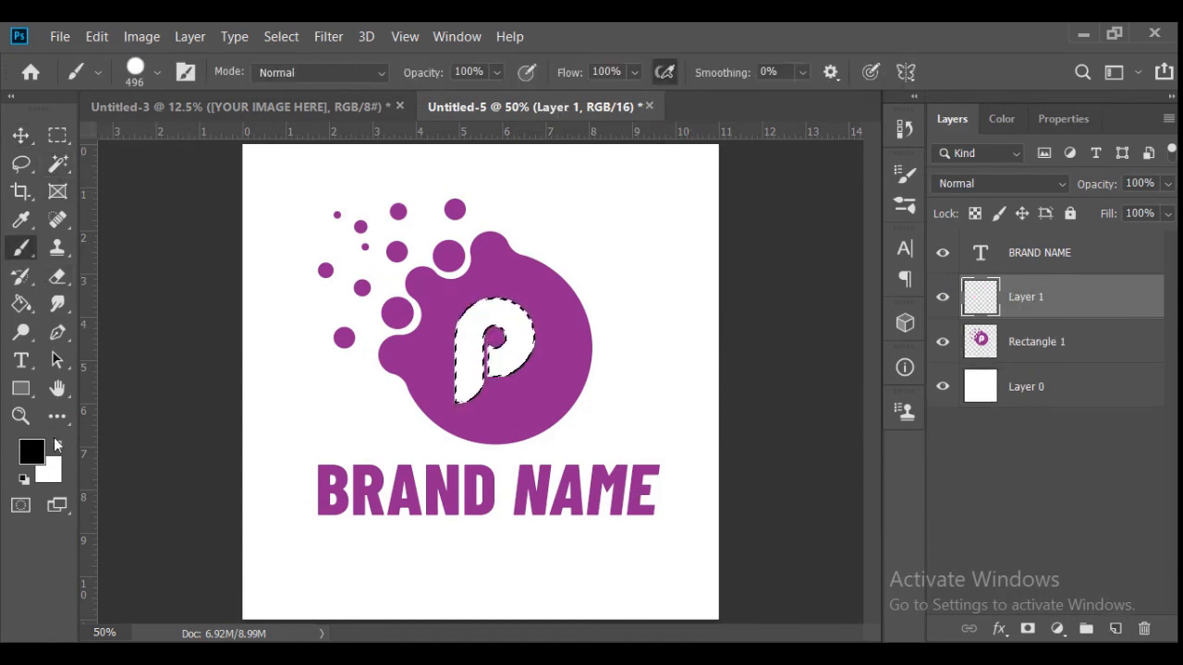
{"action": "left_click", "coordinate": [56, 444]}
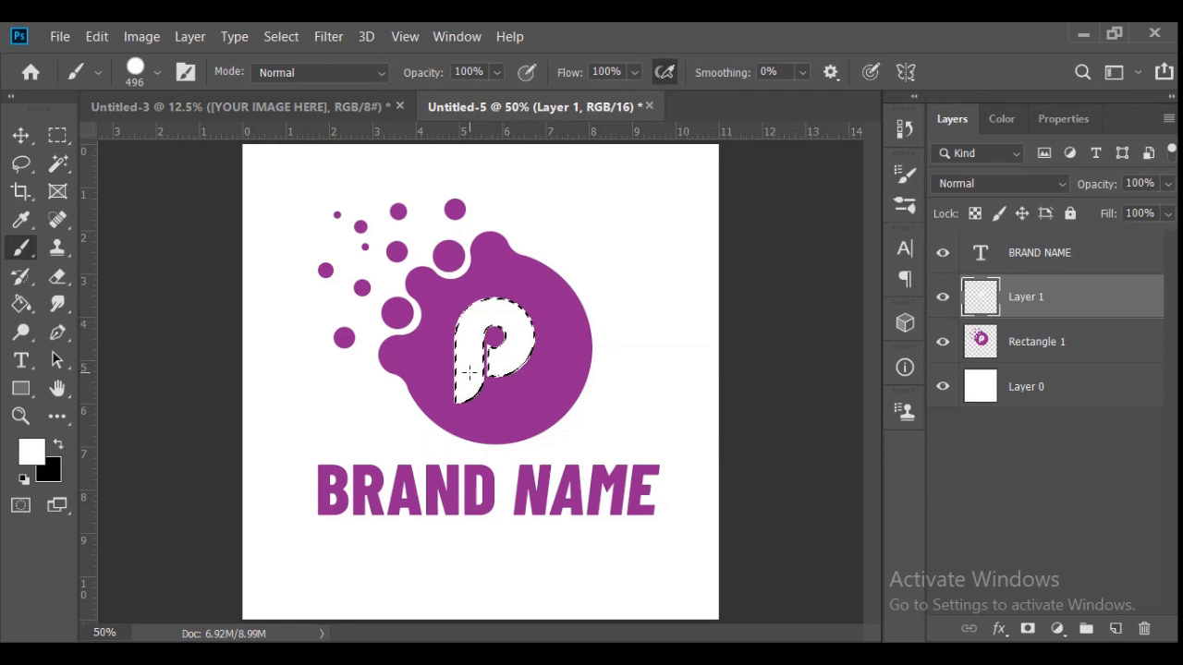
{"action": "key", "text": "ctrl+d"}
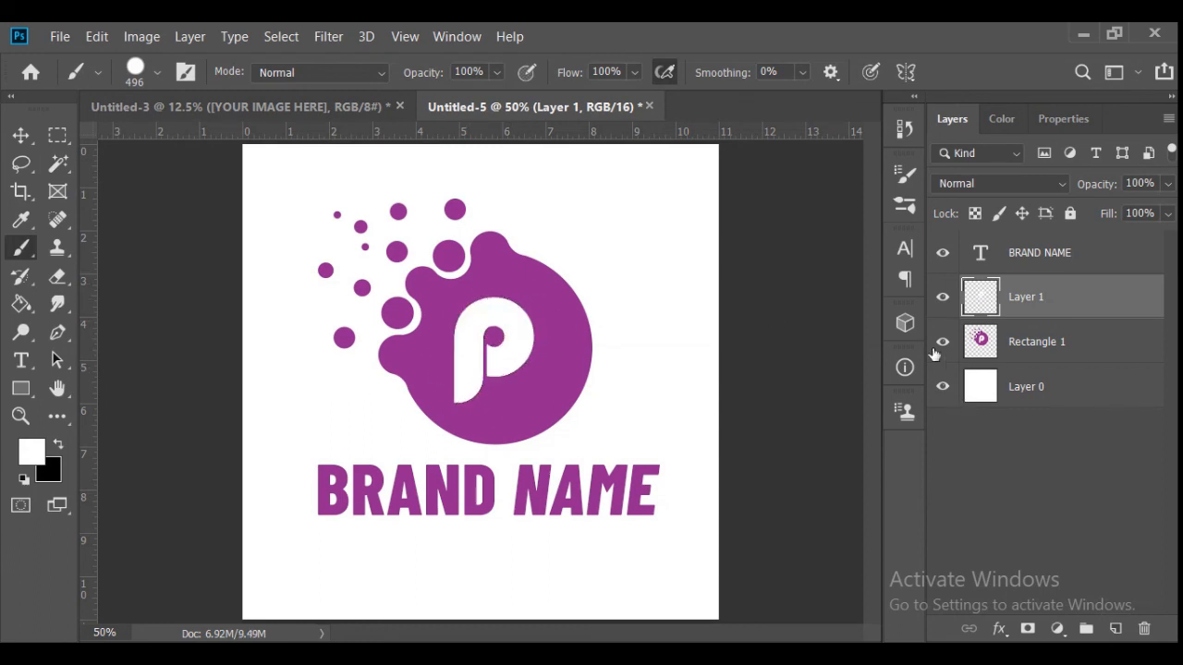
{"action": "left_click", "coordinate": [943, 342]}
{"action": "left_click", "coordinate": [942, 342]}
- Apply a purple Gradient Overlay to the logo artwork layer, beneath the separate white letter layer
{"action": "left_click", "coordinate": [1077, 360]}
{"action": "left_click", "coordinate": [1002, 629]}
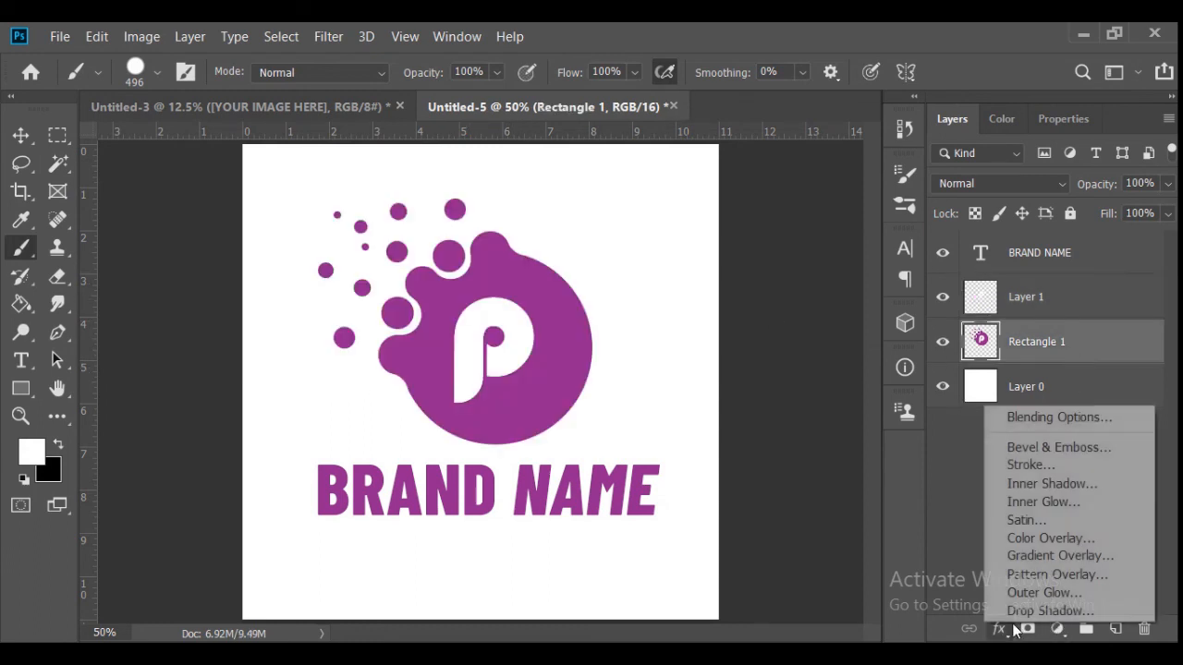
{"action": "left_click", "coordinate": [1010, 629]}
{"action": "left_click", "coordinate": [1005, 629]}
{"action": "left_click", "coordinate": [1057, 555]}
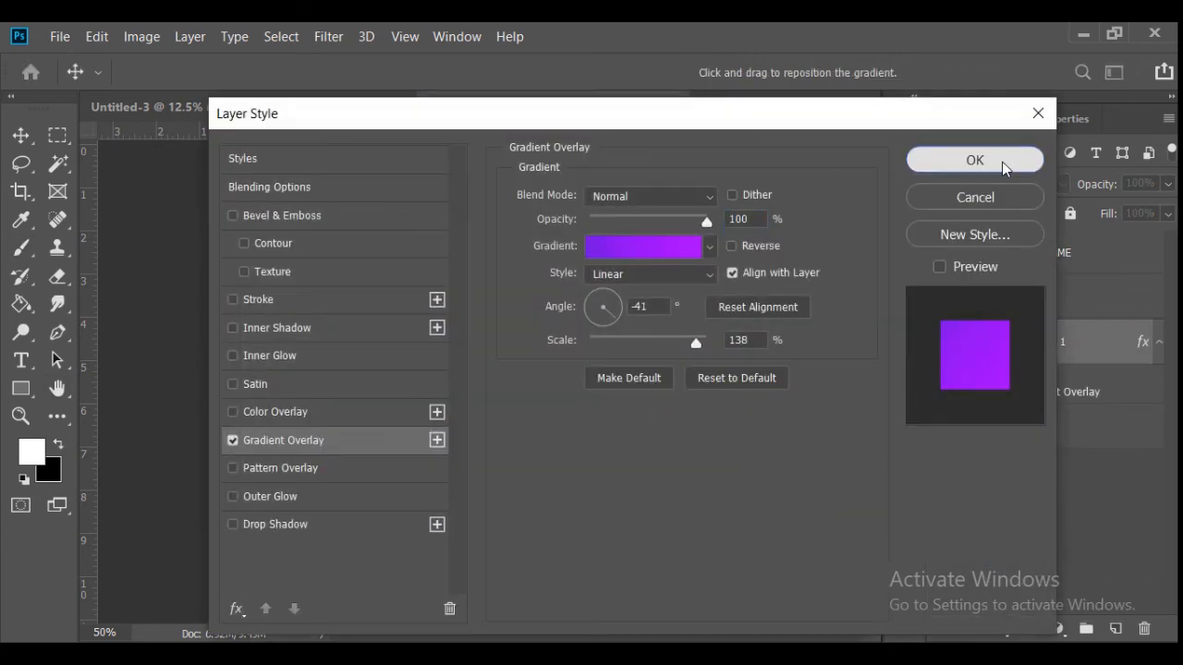
{"action": "left_click", "coordinate": [1002, 162]}
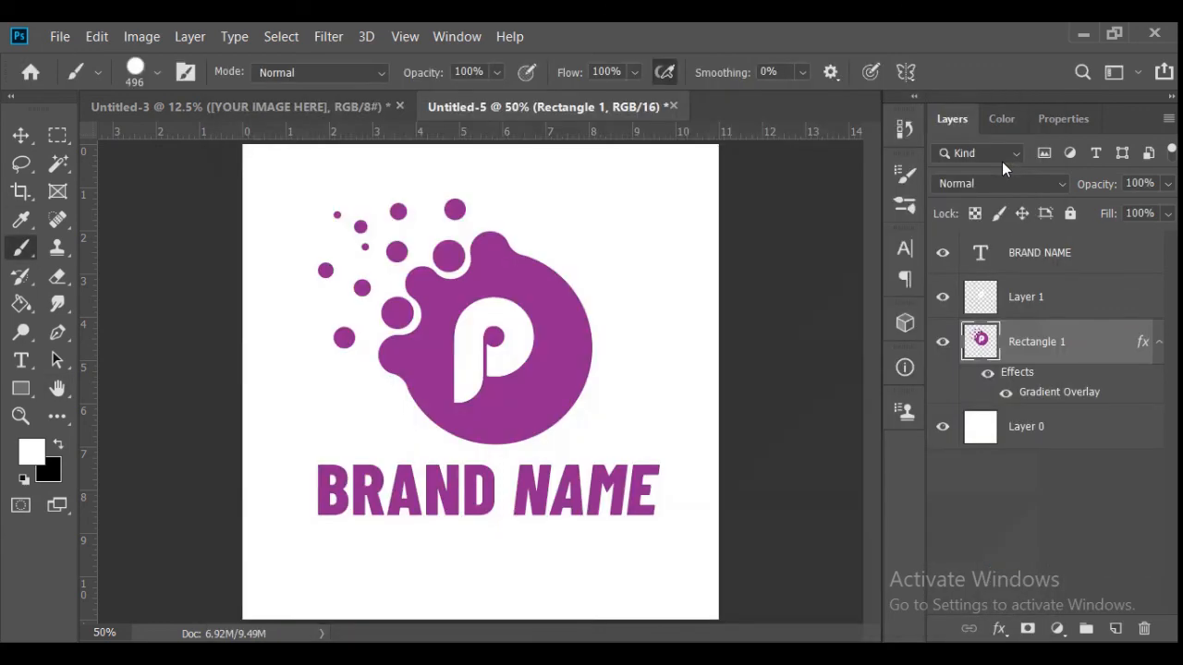
{"action": "left_click", "coordinate": [20, 135]}
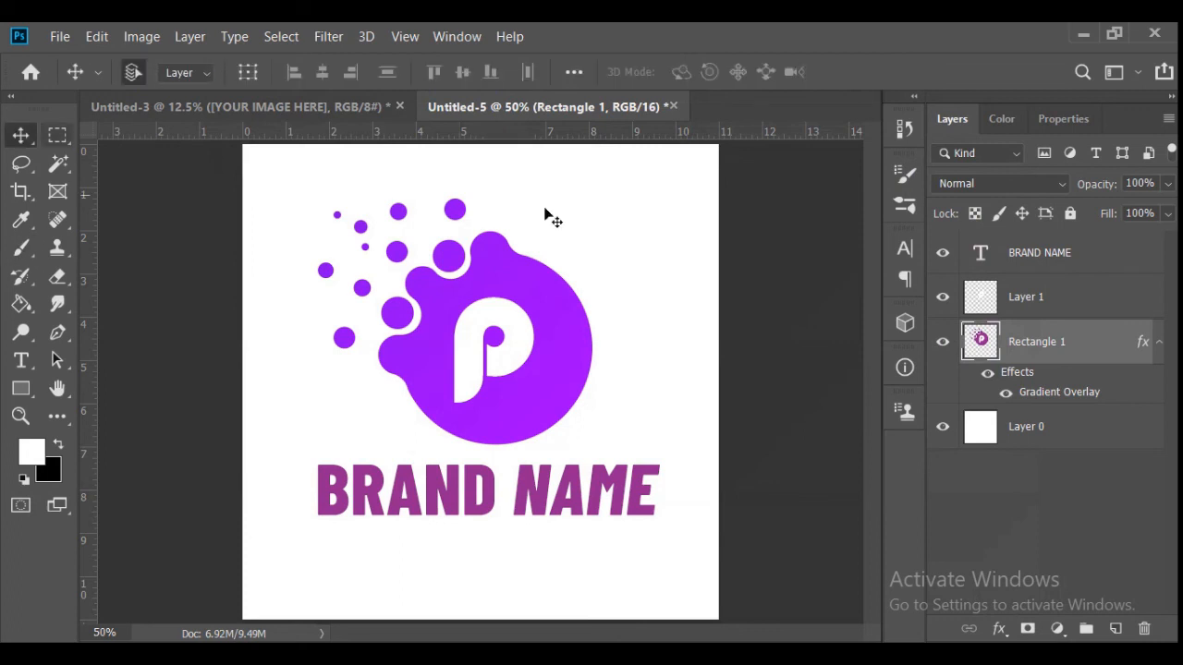
- Apply a linear purple Gradient Overlay to the BRAND NAME caption at 100% opacity, 1° angle and 138% scale
{"action": "left_click", "coordinate": [1085, 256]}
{"action": "double_click", "coordinate": [462, 490]}
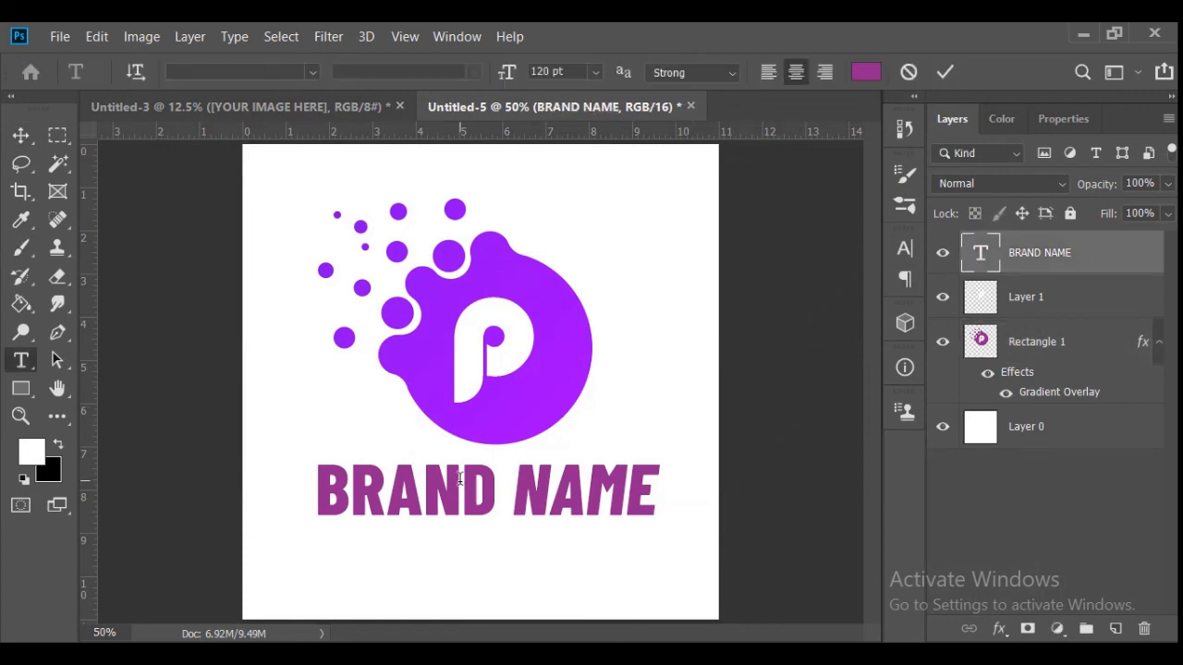
{"action": "left_click", "coordinate": [943, 74]}
{"action": "left_click", "coordinate": [999, 630]}
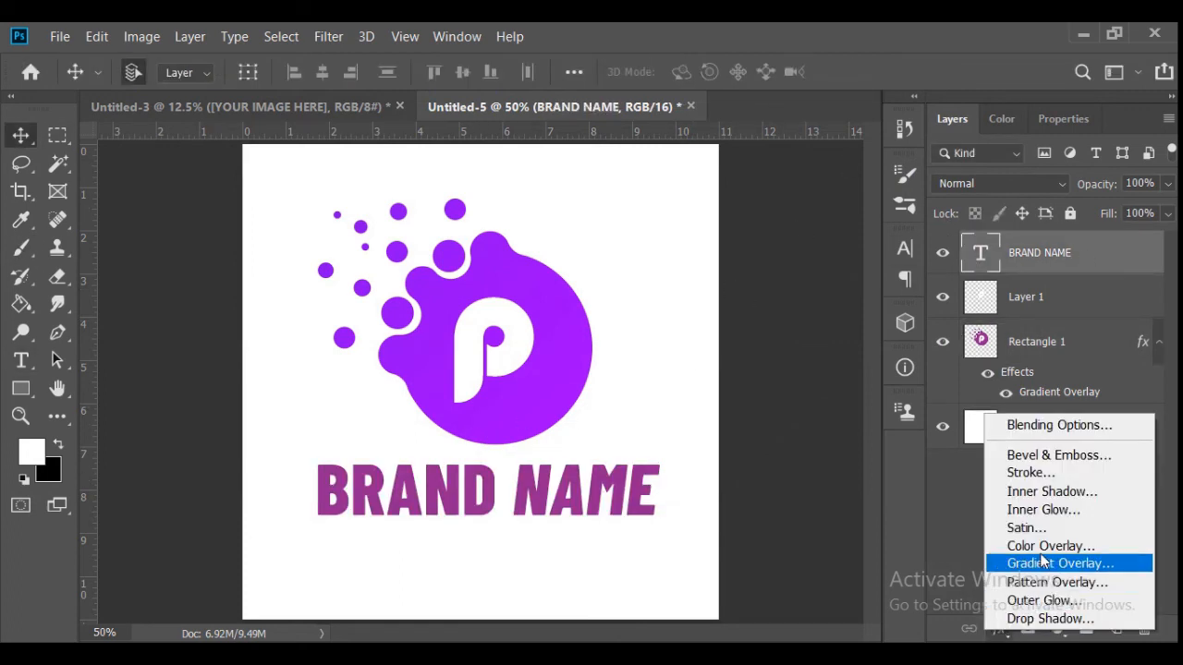
{"action": "left_click", "coordinate": [1046, 566]}
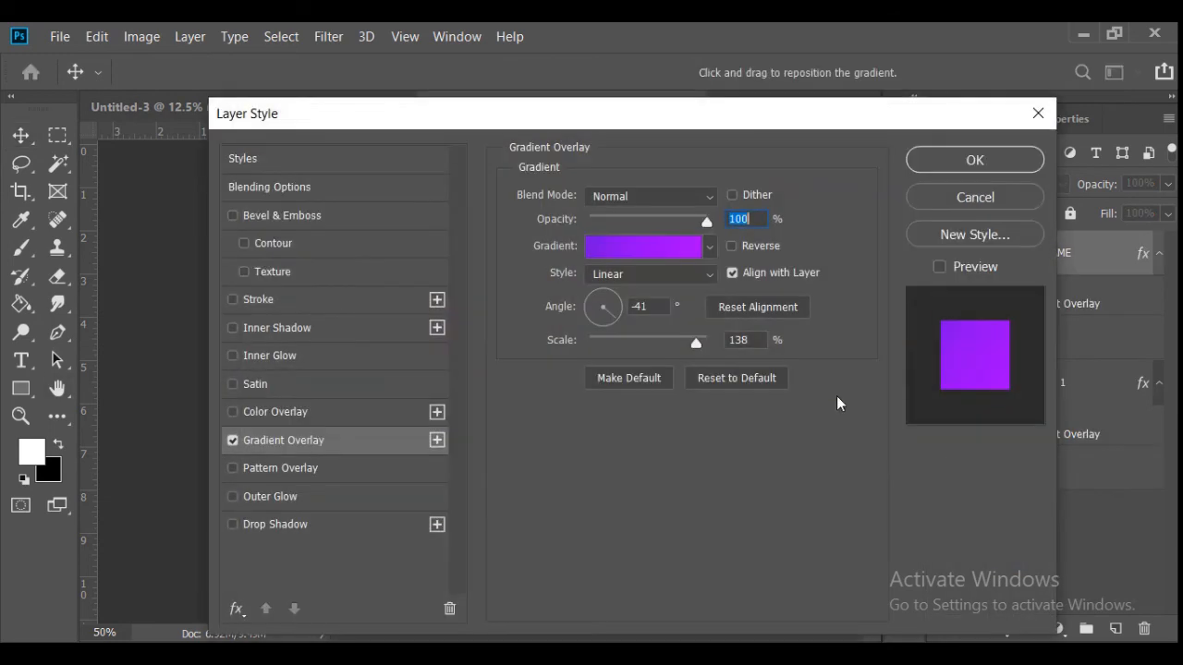
{"action": "left_click", "coordinate": [972, 165]}
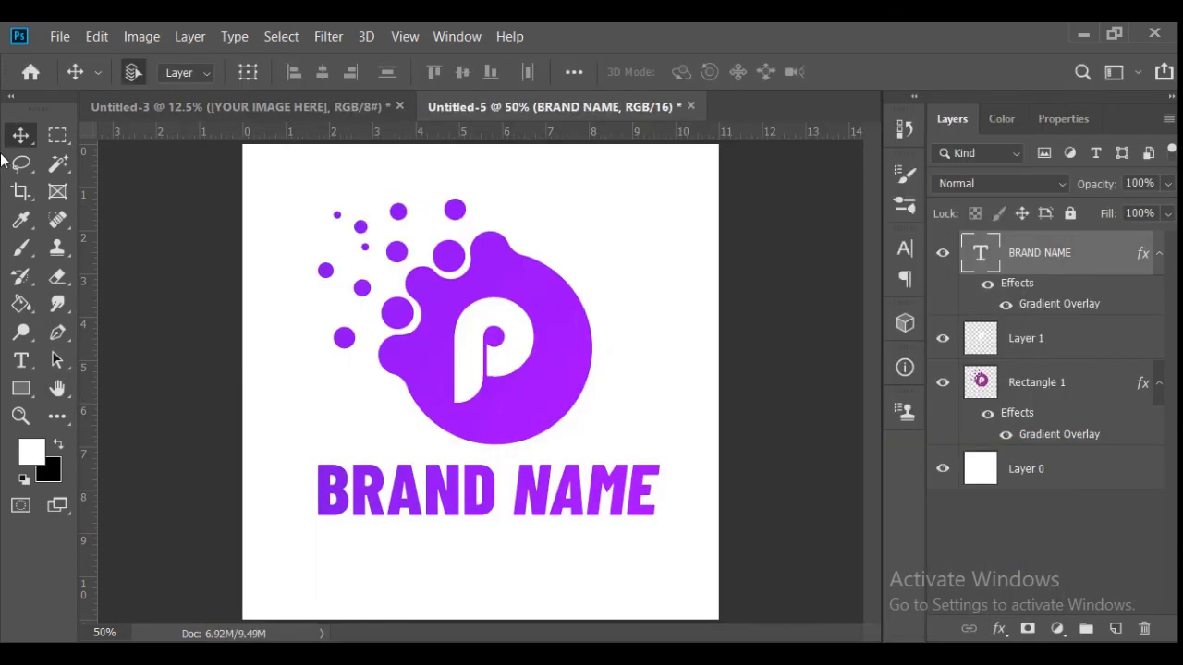